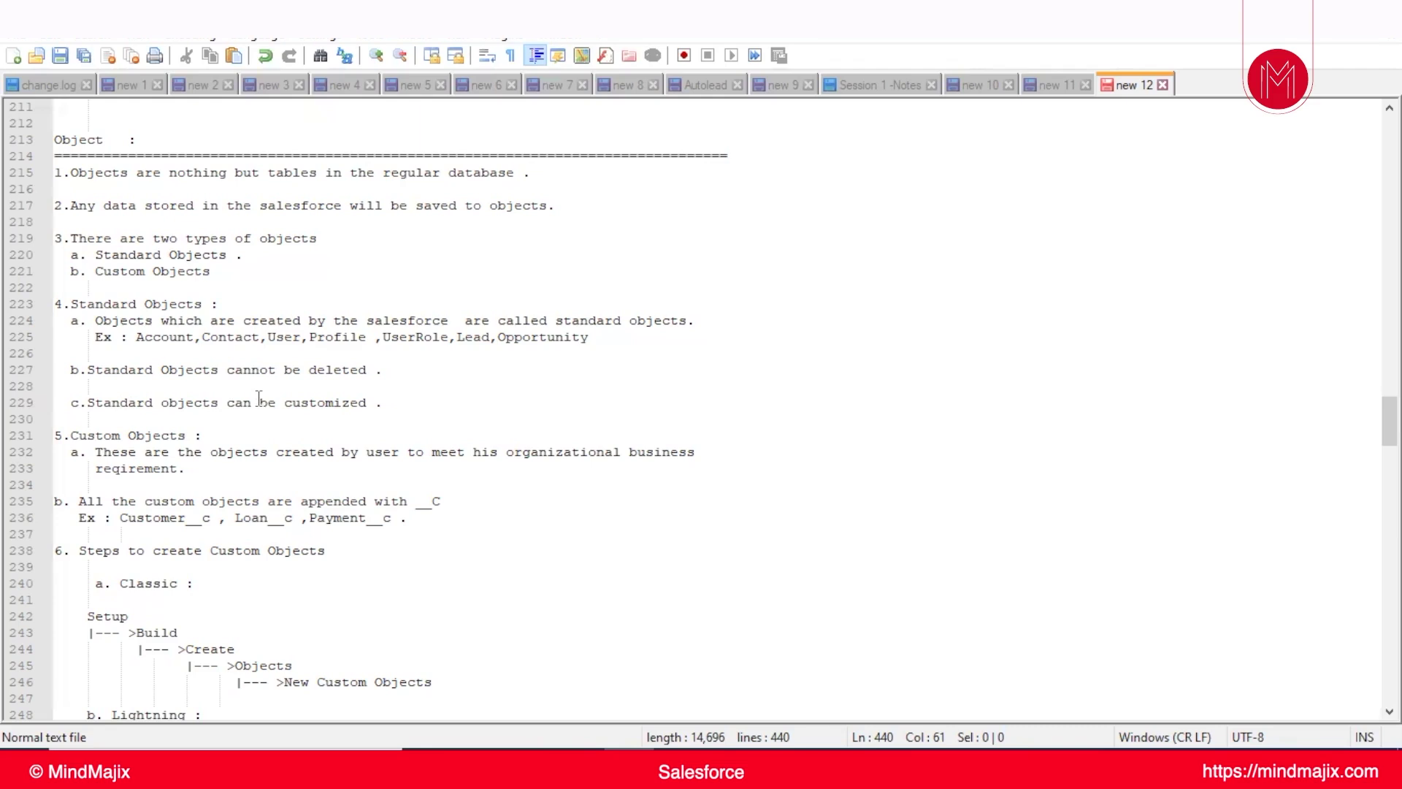
# - Read through the notes on standard and custom objects and the steps for creating a custom object
pyautogui.scroll(-2, 256, 401)
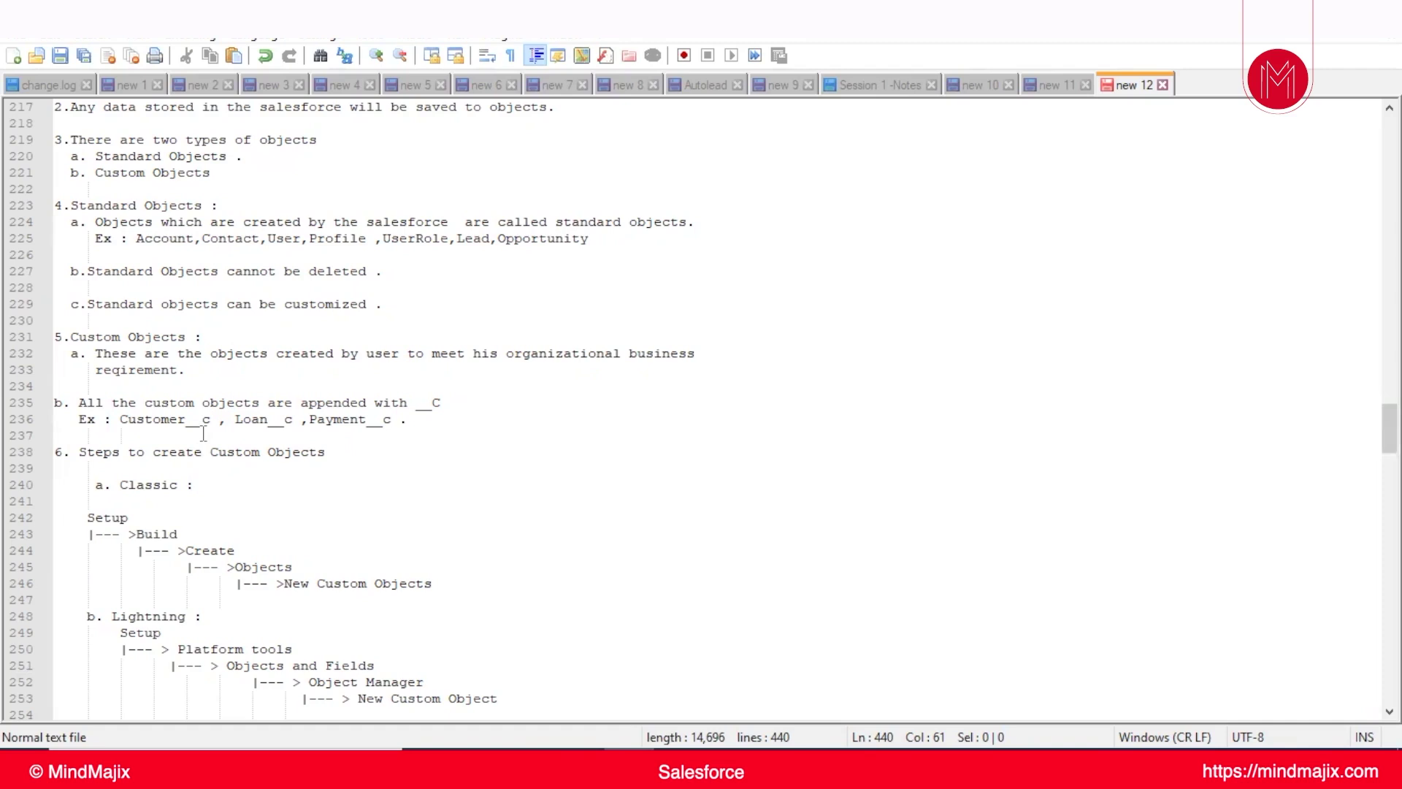
pyautogui.scroll(-10, 203, 434)
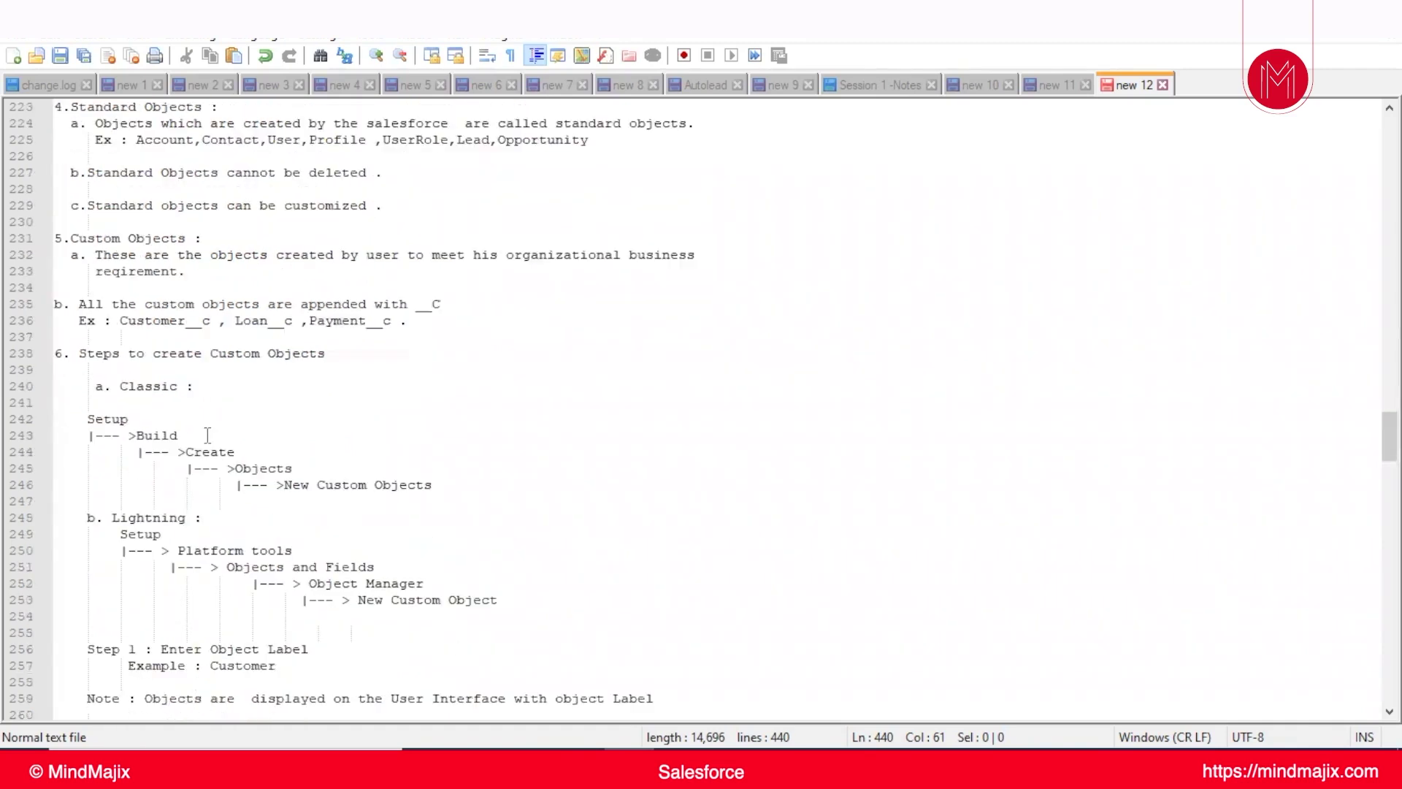
pyautogui.scroll(-8, 210, 434)
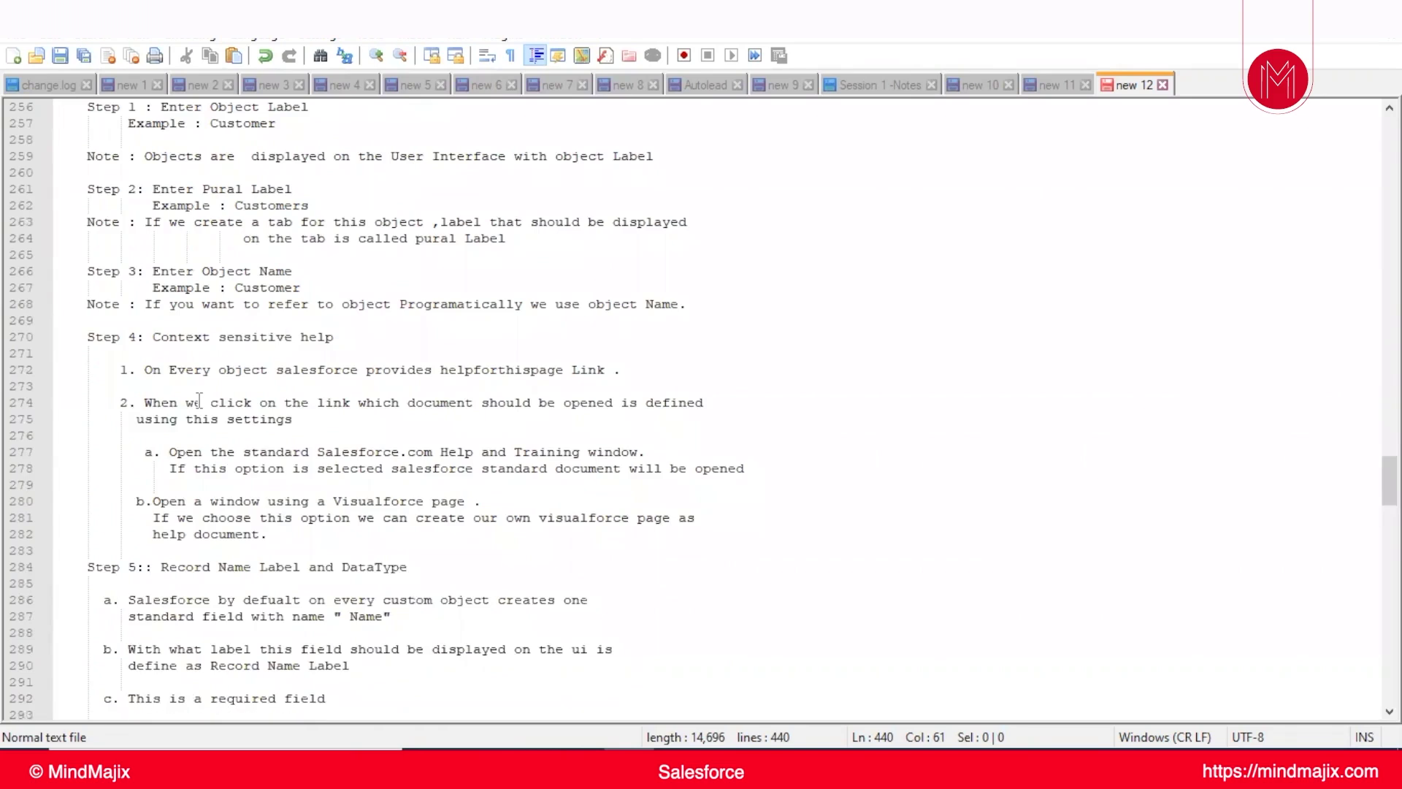
pyautogui.scroll(4, 197, 395)
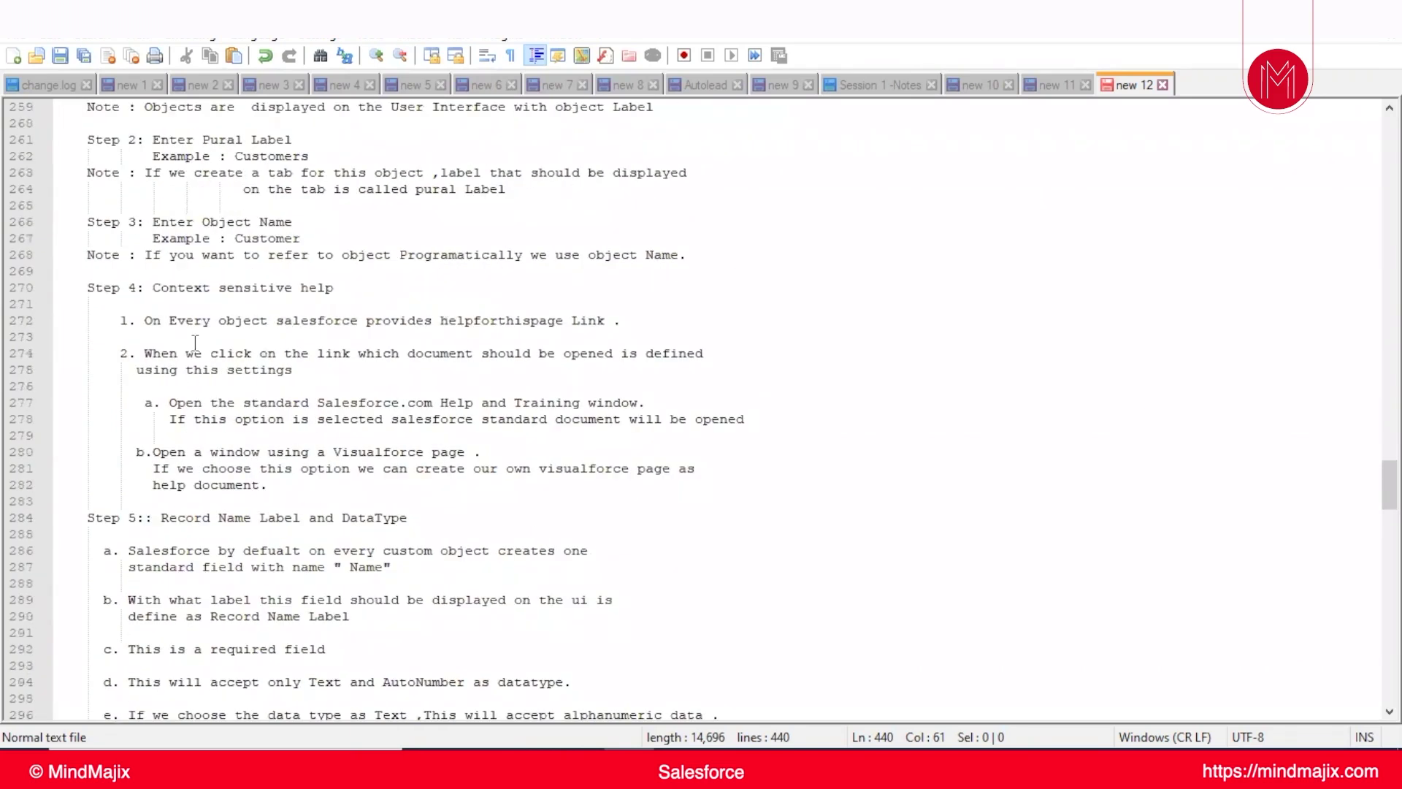
# - Switch to Salesforce Setup in the browser, open Object Manager and start creating a new custom object
pyautogui.click(580, 767)
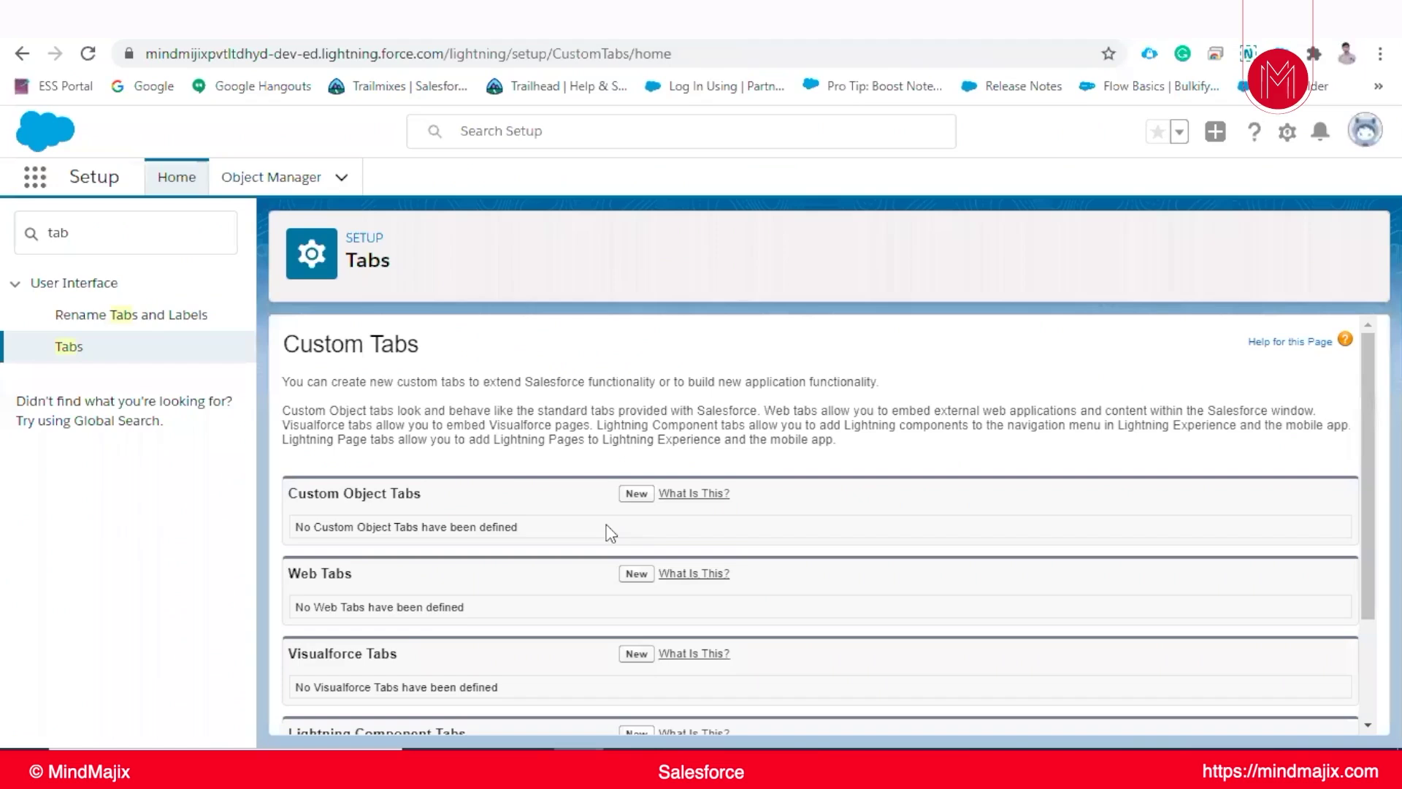
pyautogui.click(267, 187)
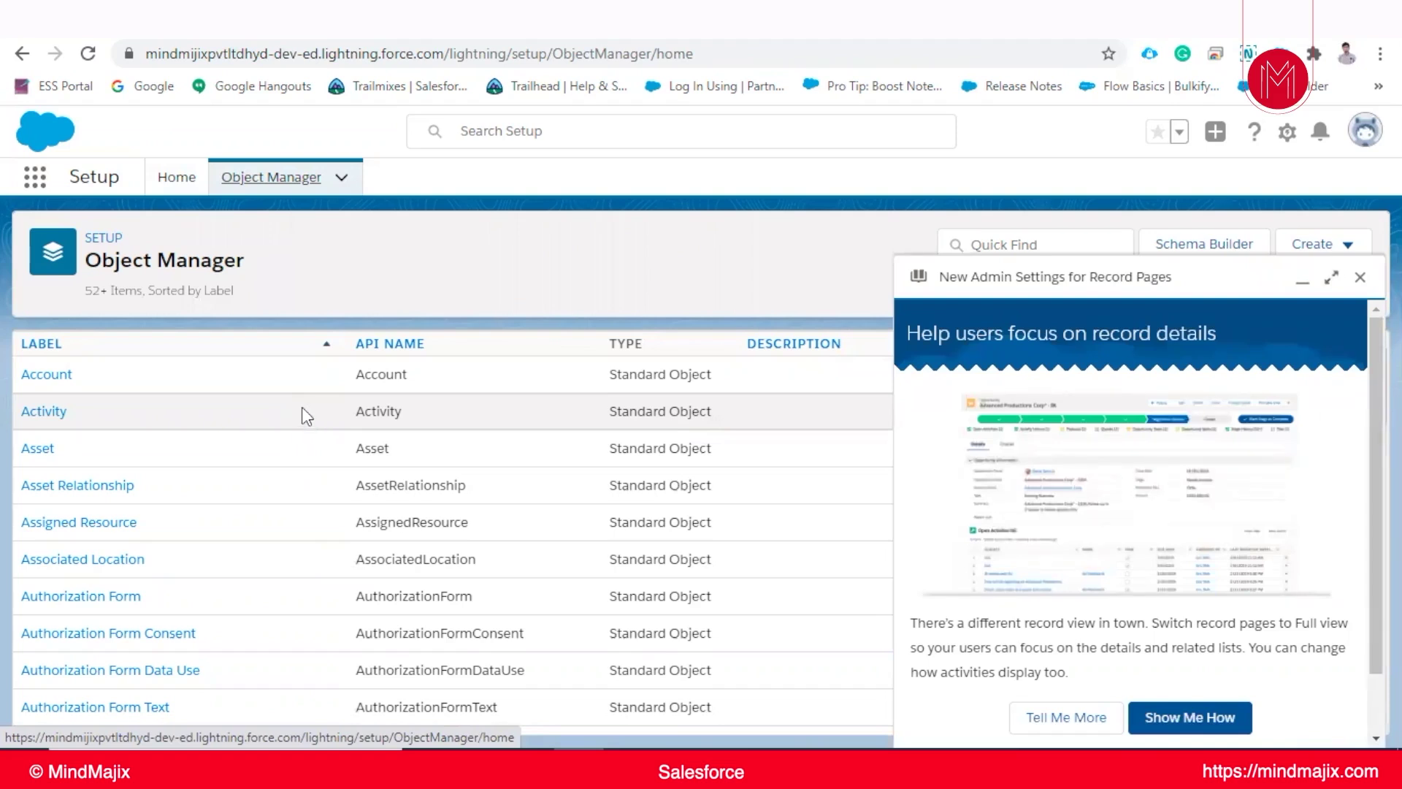
pyautogui.click(1360, 277)
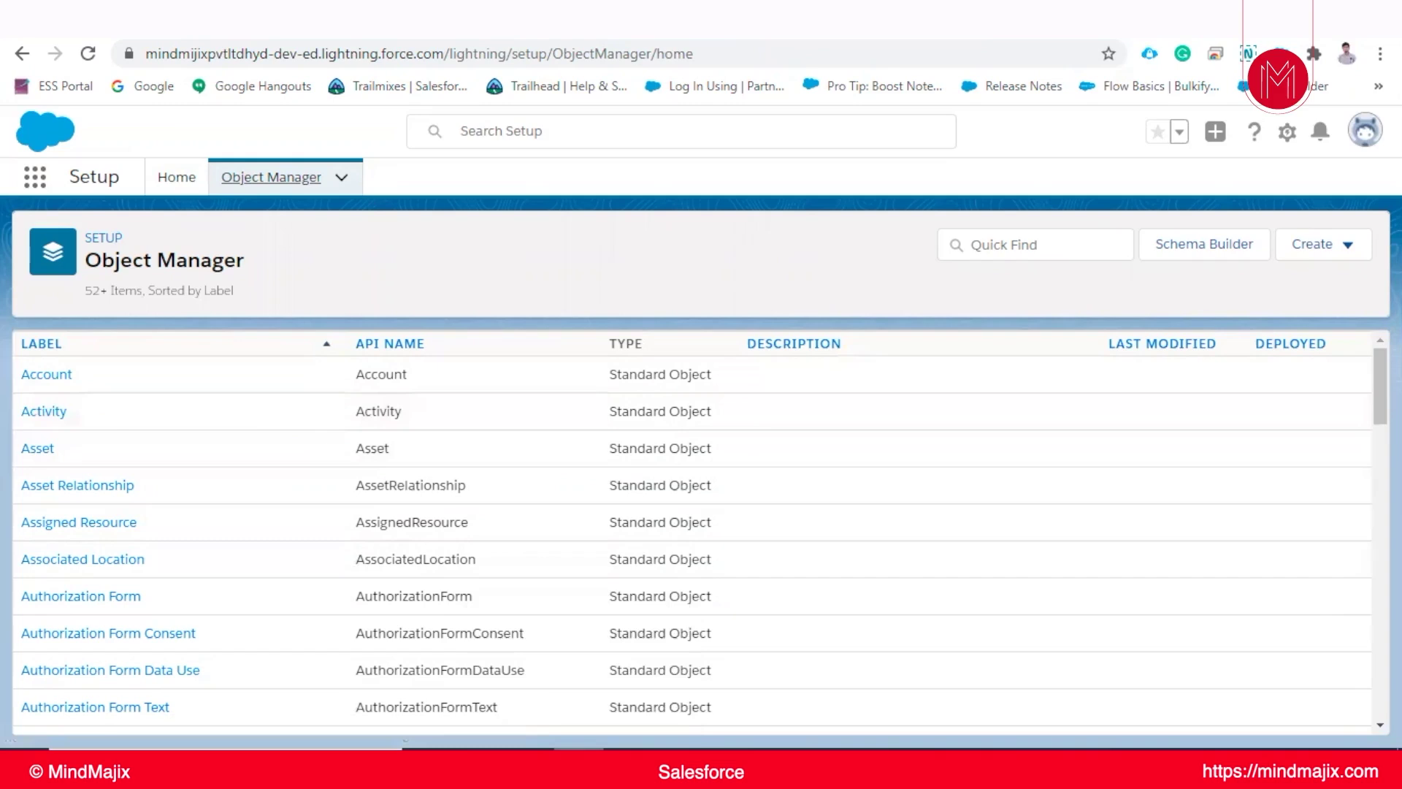
pyautogui.moveTo(579, 763)
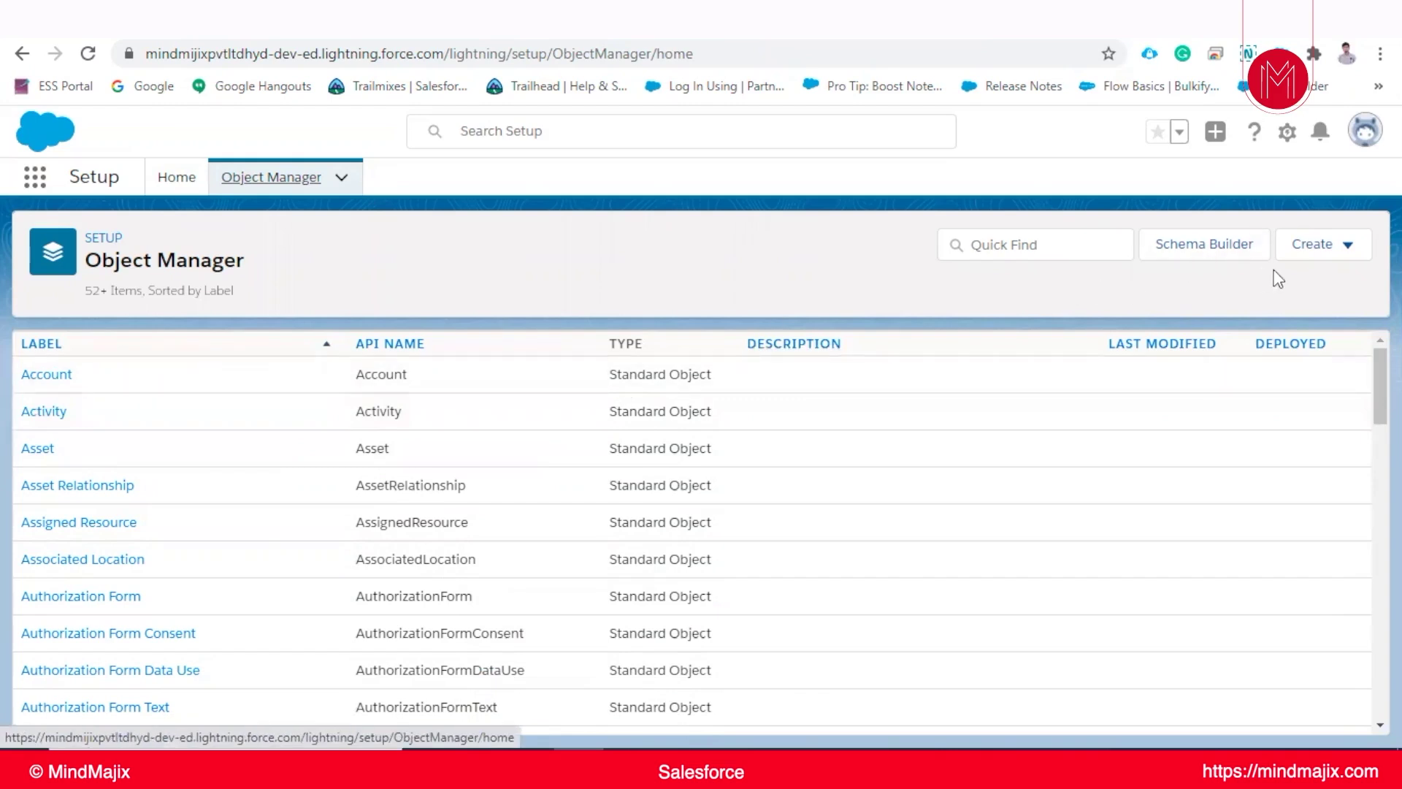
pyautogui.click(1329, 255)
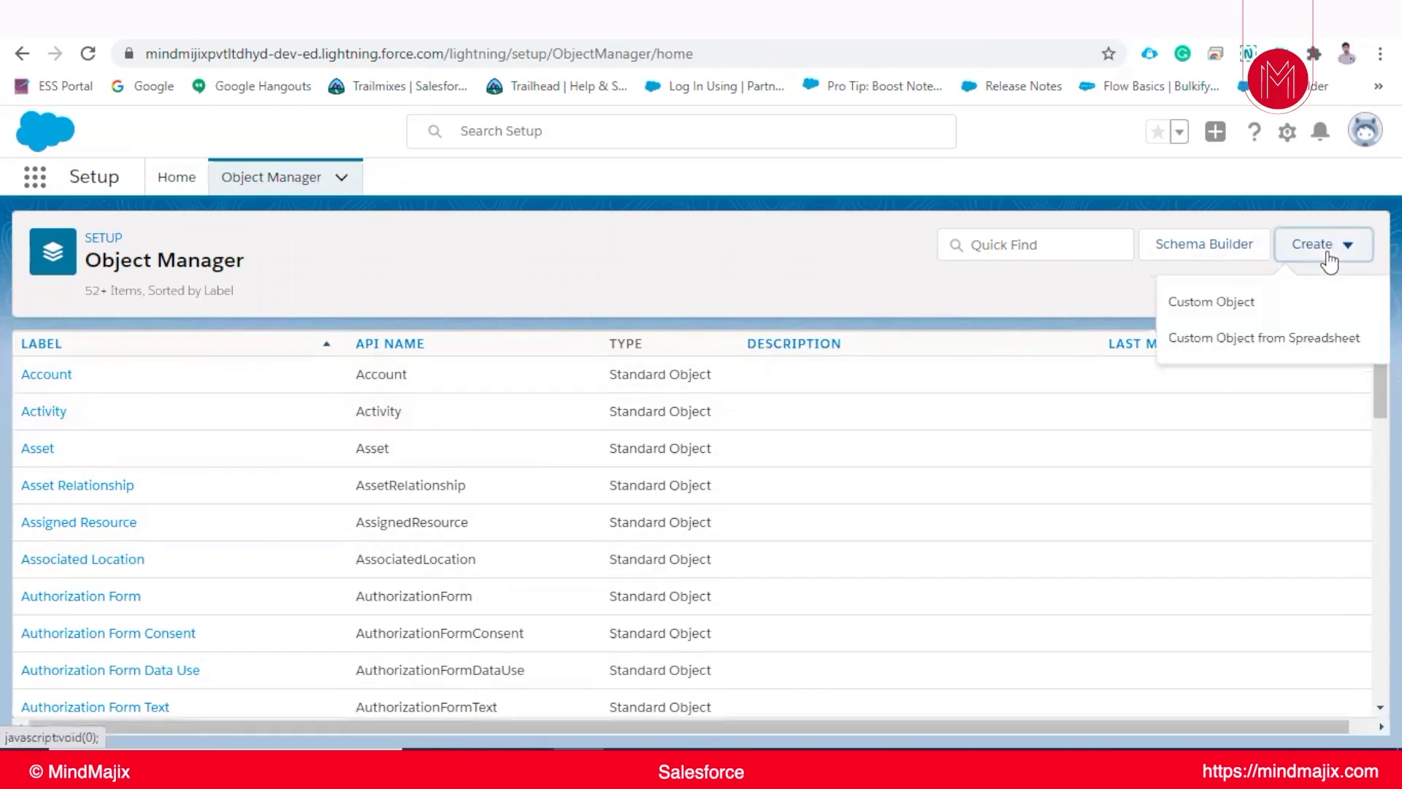
pyautogui.click(1201, 307)
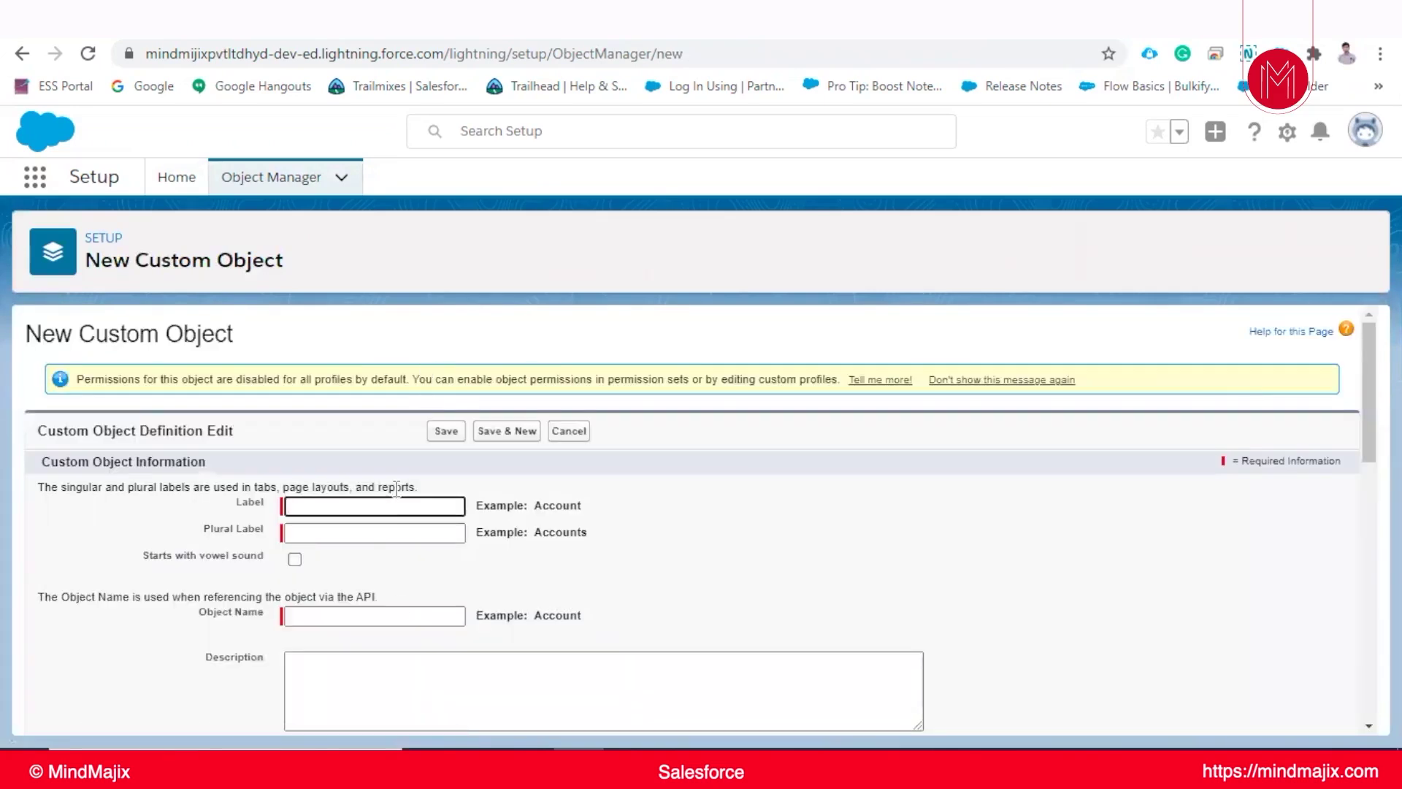
# - Set the new custom object's label to Student and its plural label to Students
pyautogui.write('Student')
pyautogui.click(390, 532)
pyautogui.write('Students')
pyautogui.click(644, 540)
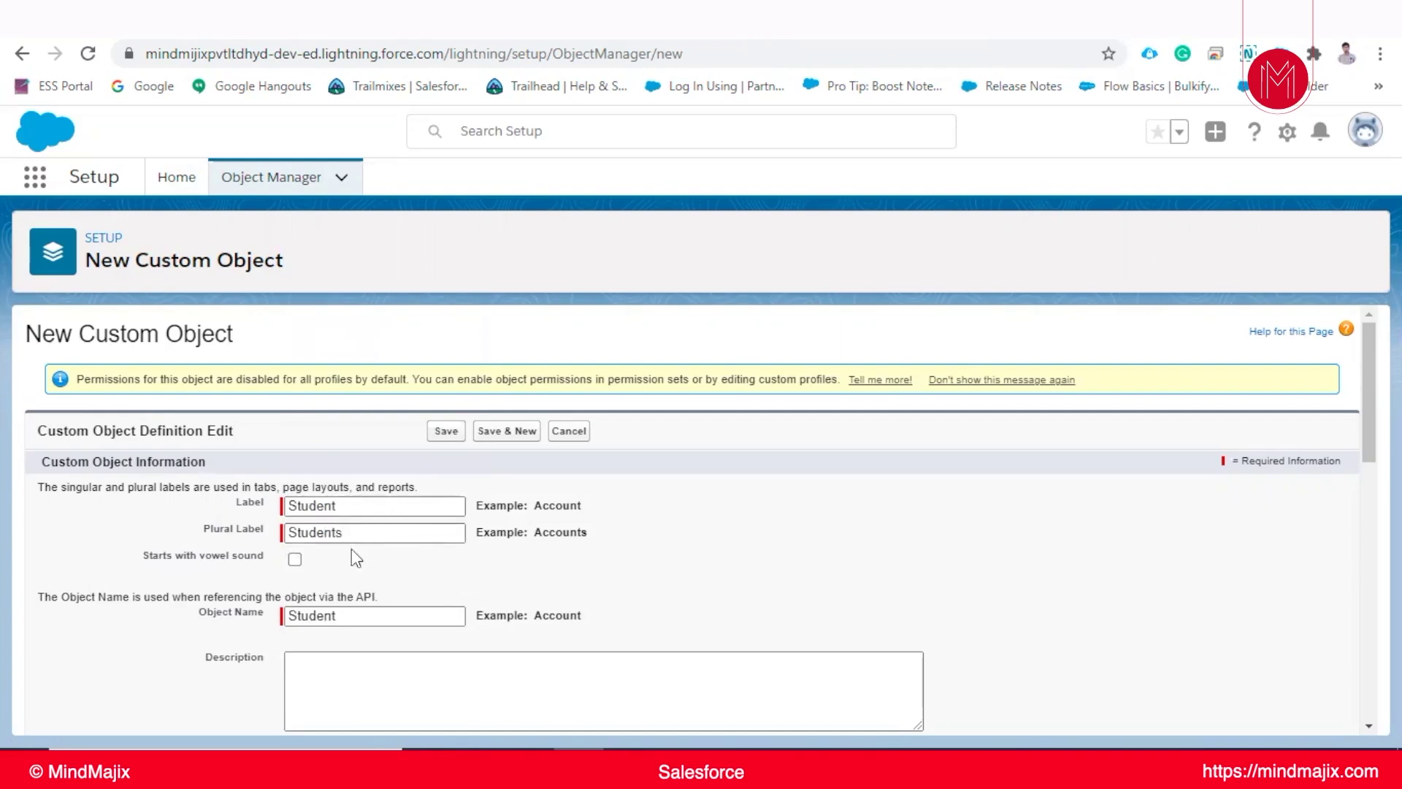
# - Enter "Students details!!!" as the description of the Student object
pyautogui.scroll(-1, 354, 475)
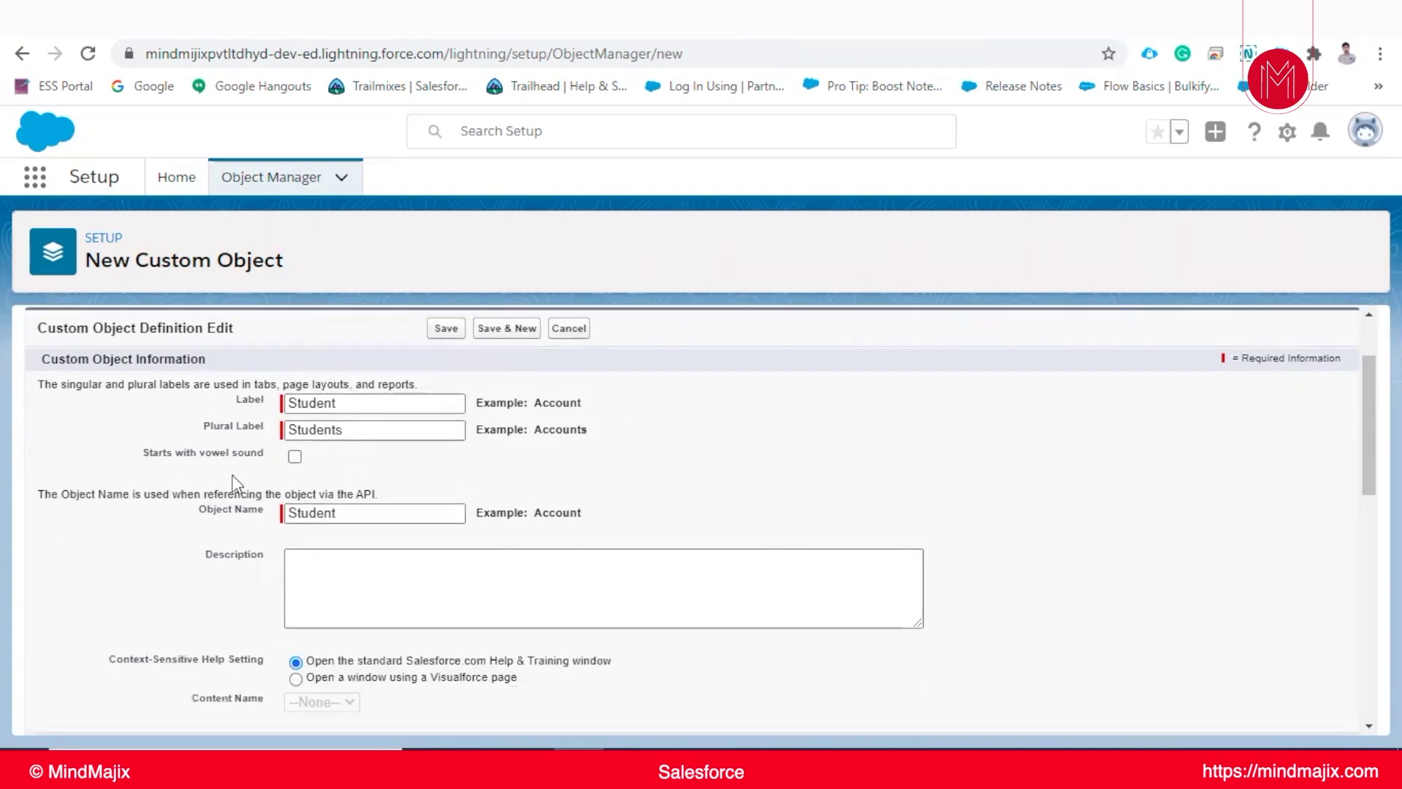
pyautogui.scroll(-1, 357, 482)
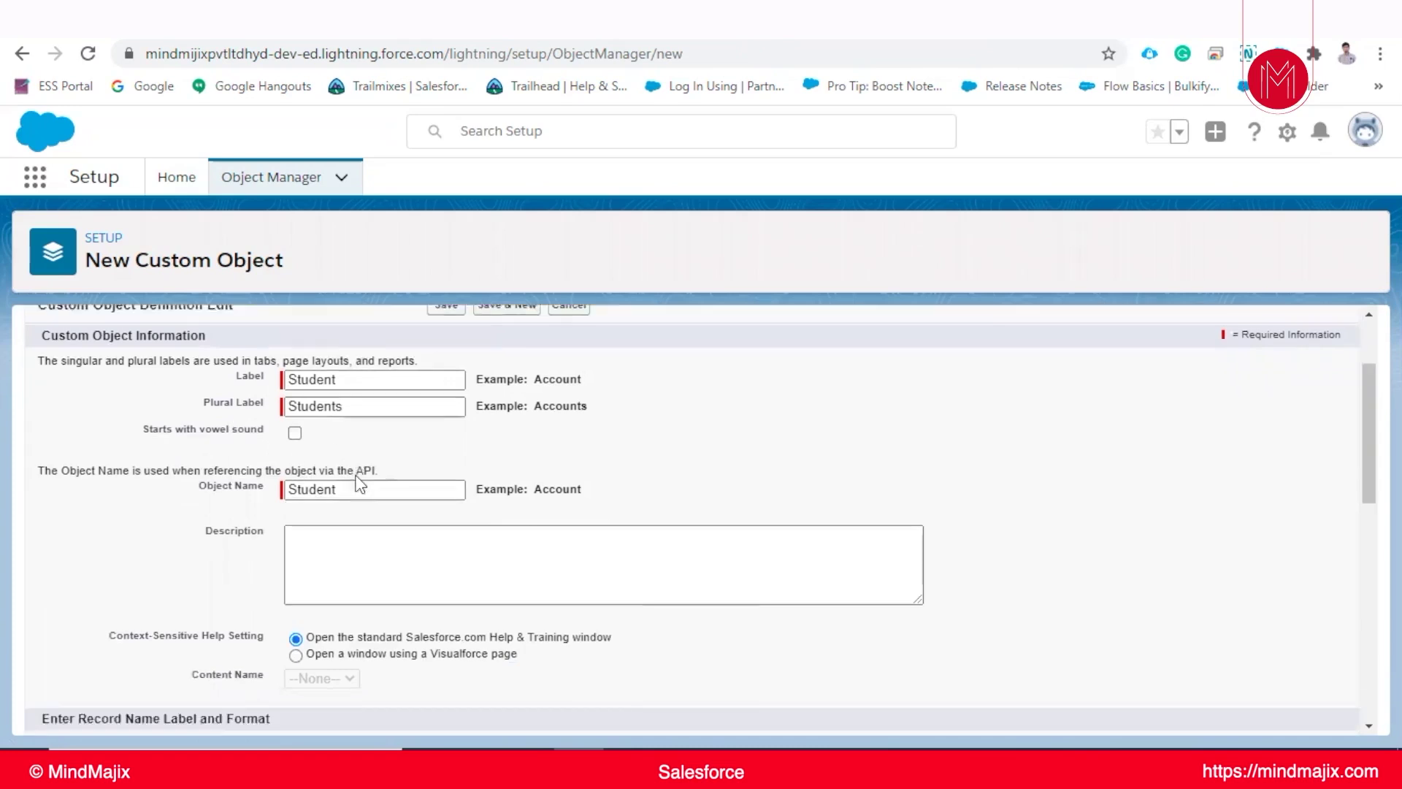
pyautogui.scroll(-1, 359, 484)
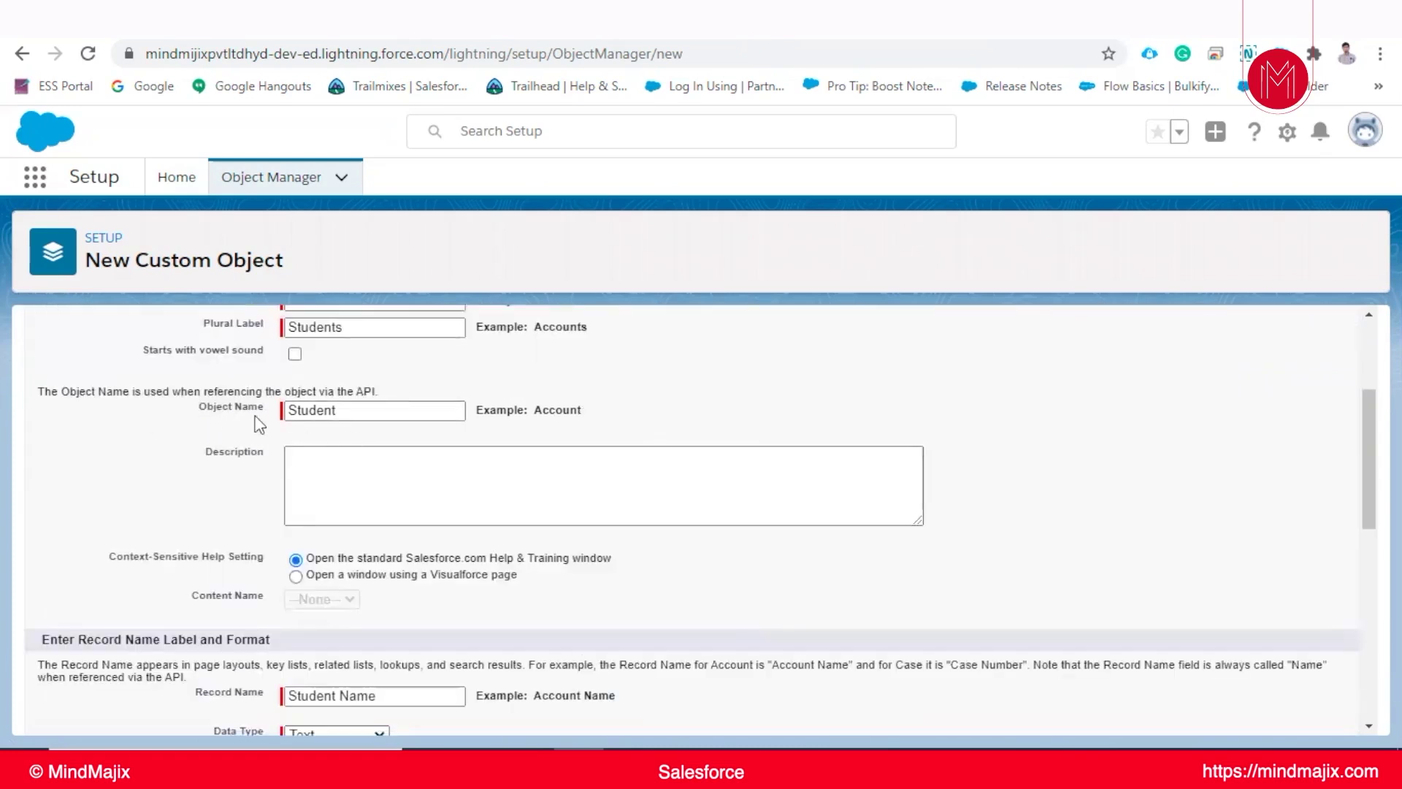
pyautogui.scroll(-2, 405, 433)
pyautogui.scroll(1, 301, 456)
pyautogui.click(298, 372)
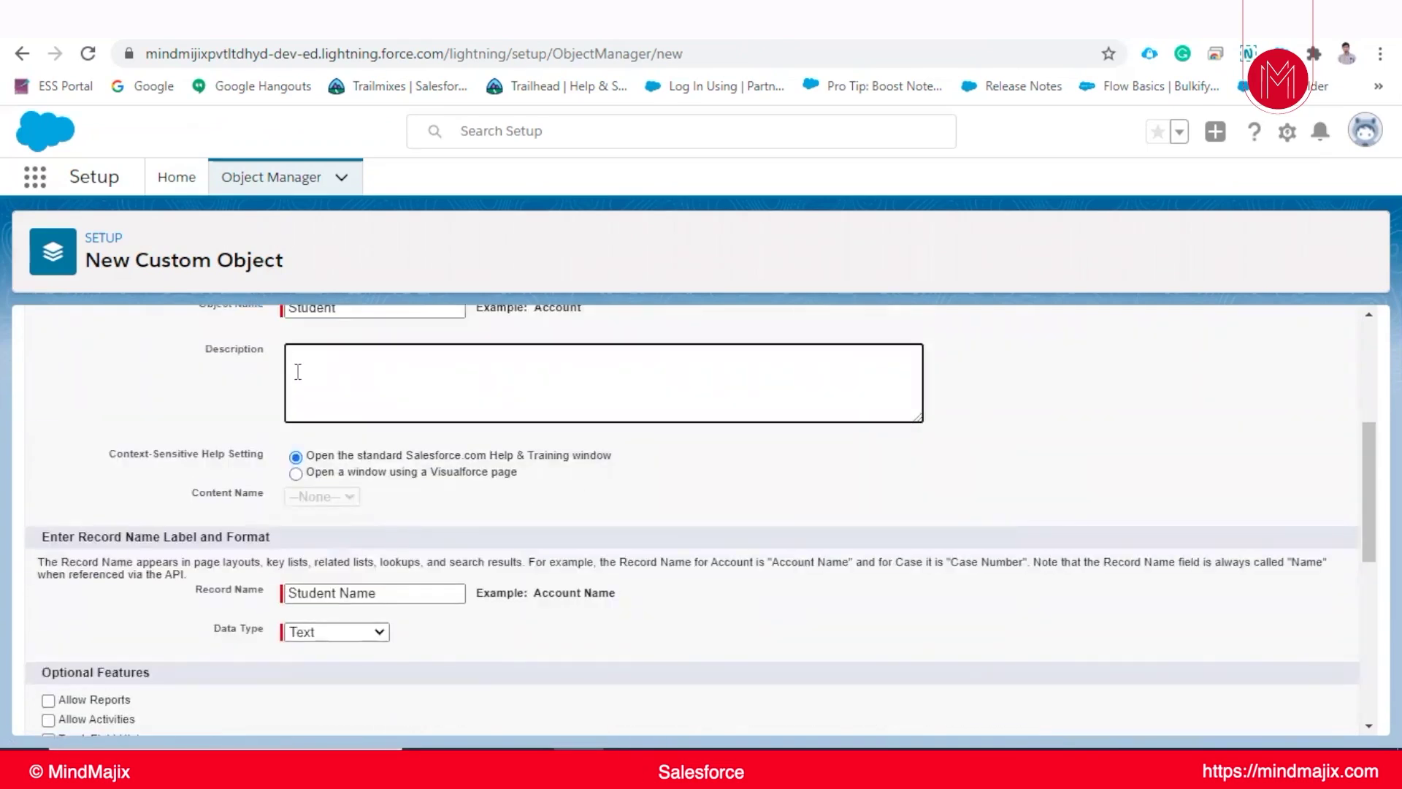
pyautogui.write('Students details!!!')
# - Set the context-sensitive help to open a window using a Visualforce page, keeping the content name as None
pyautogui.click(349, 477)
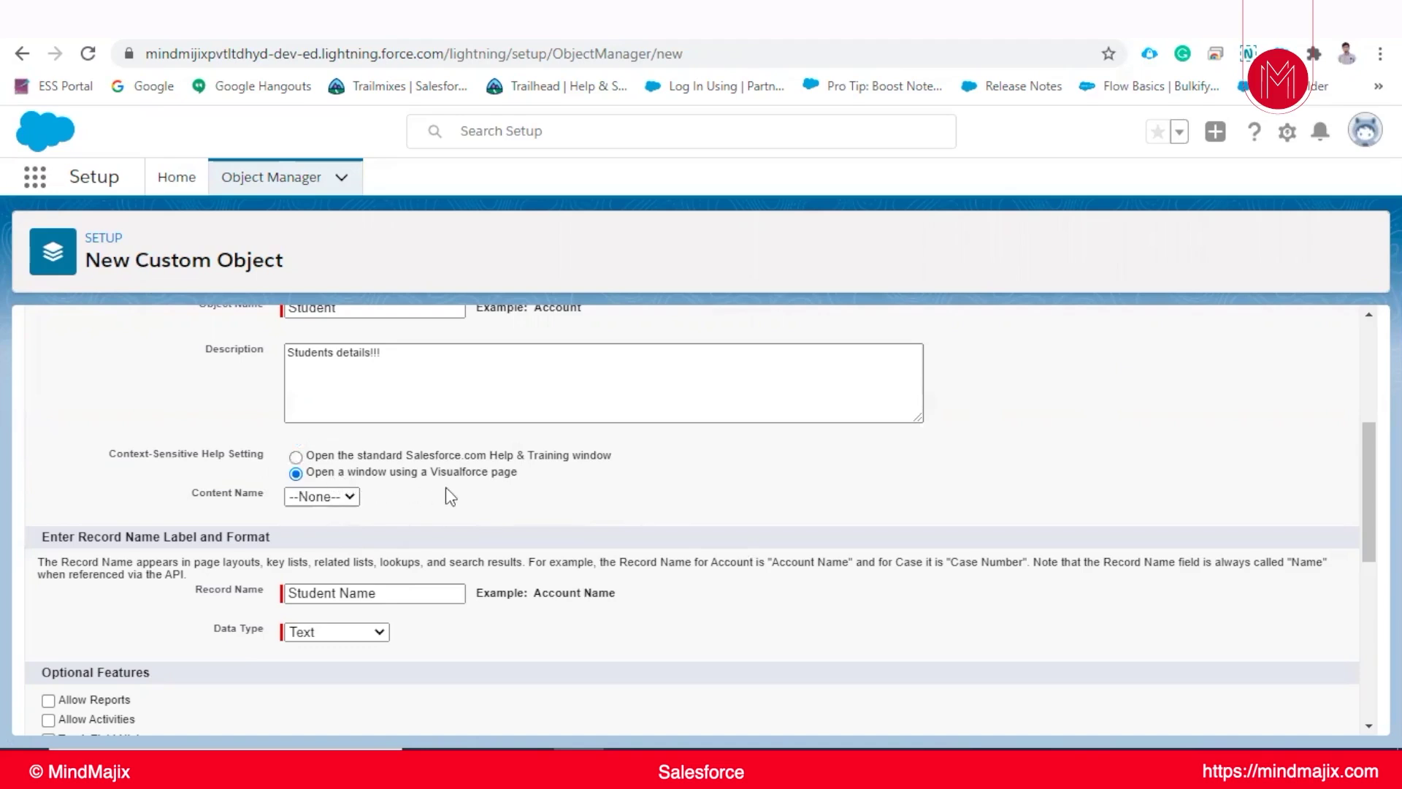
pyautogui.click(336, 498)
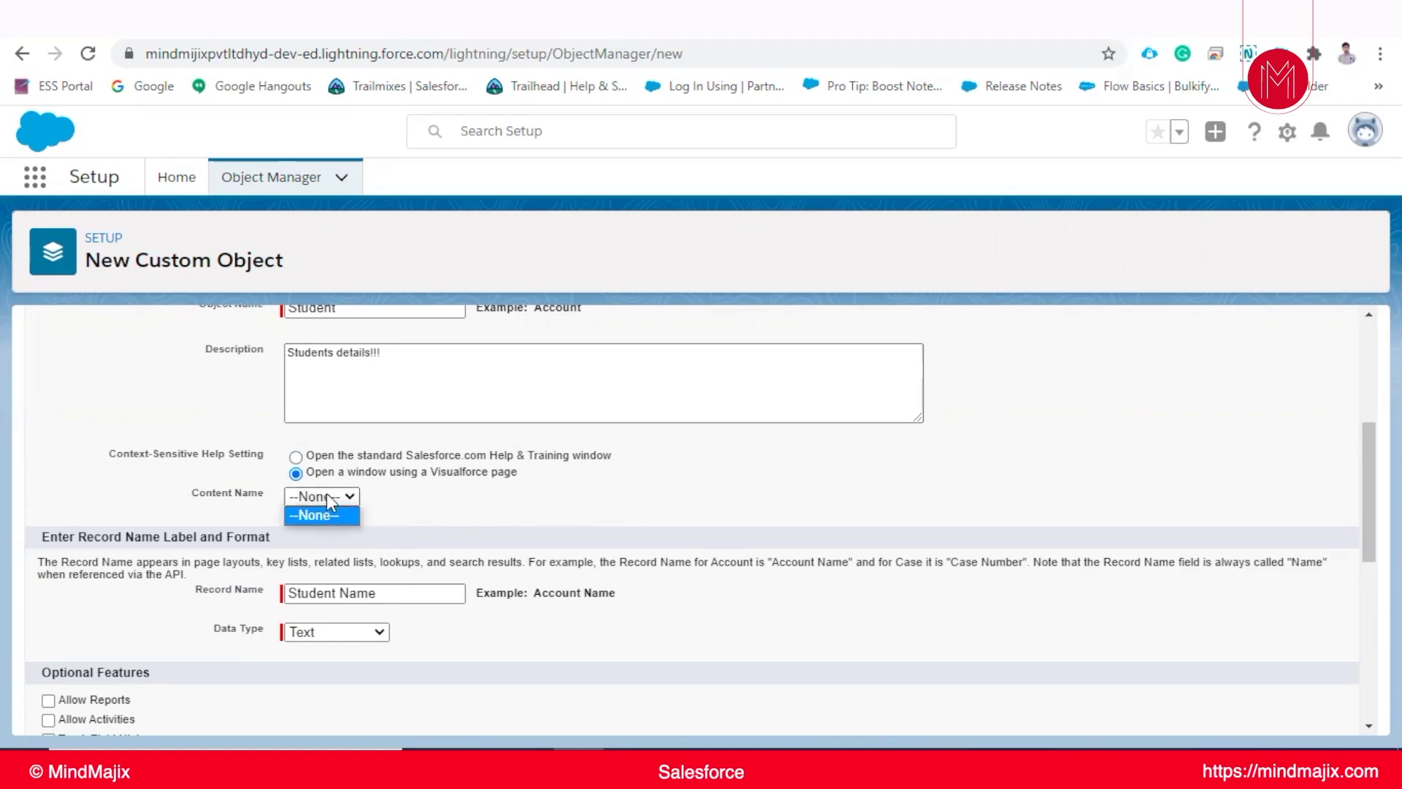
pyautogui.click(336, 517)
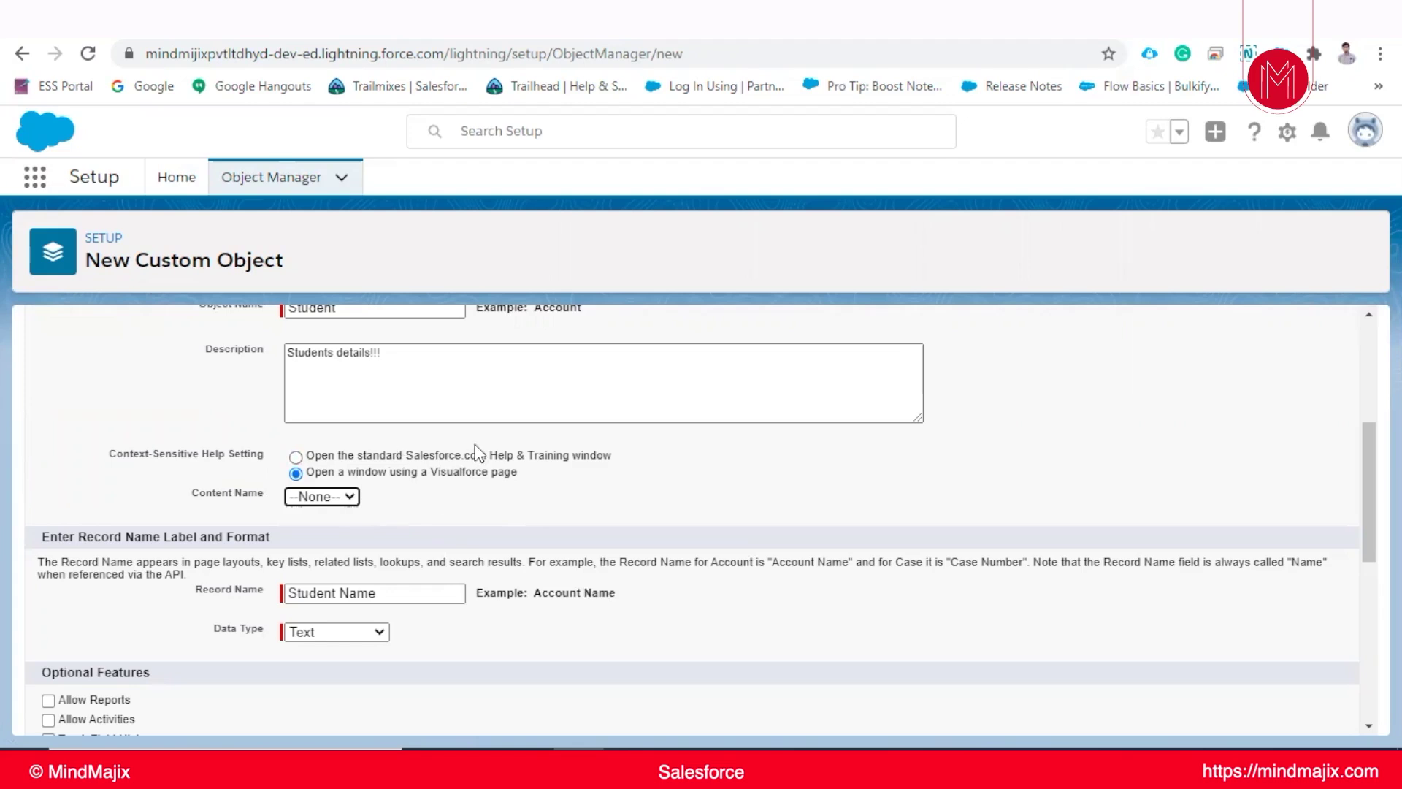
# - Set the record name field's data type to Auto Number and its record name to StudentId
pyautogui.scroll(-4, 476, 413)
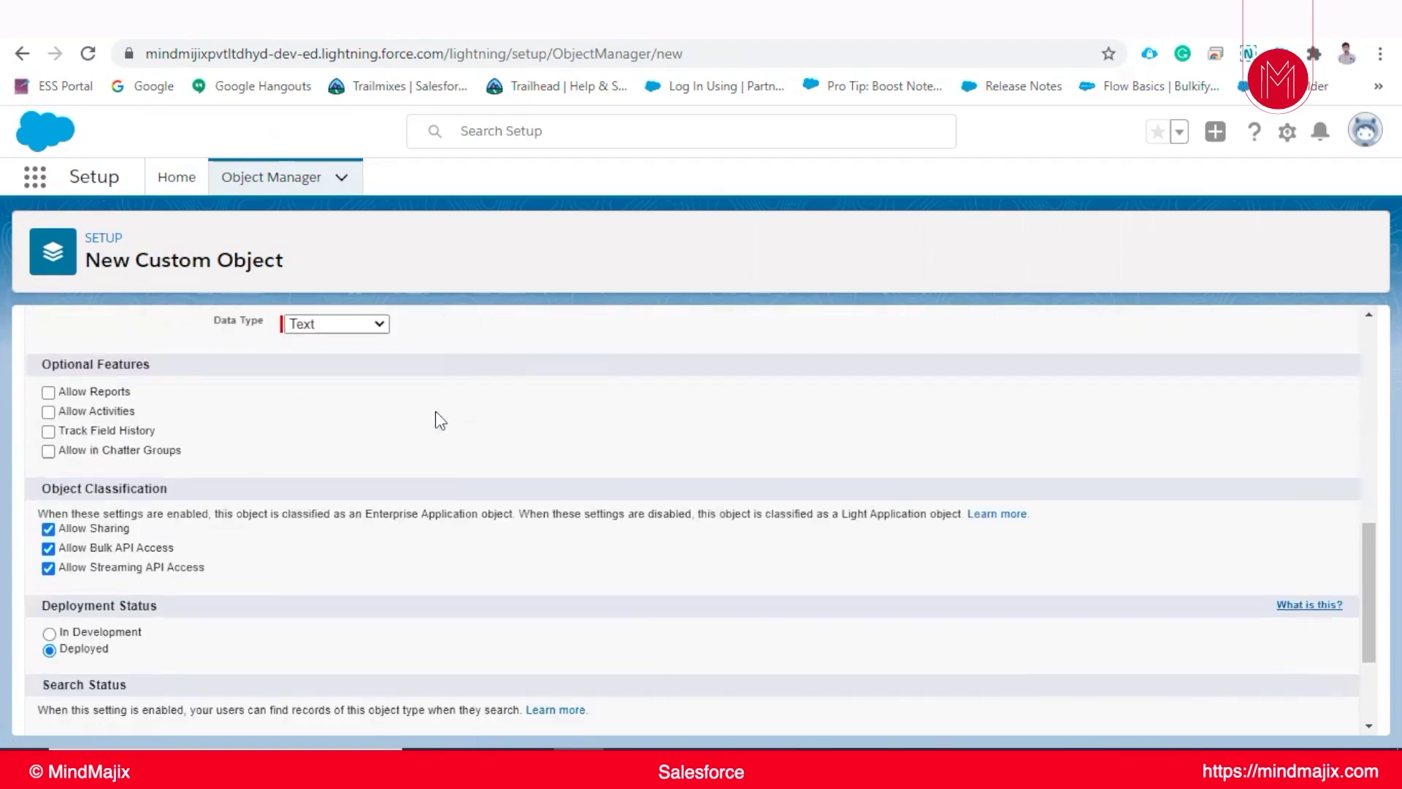
pyautogui.scroll(1, 405, 488)
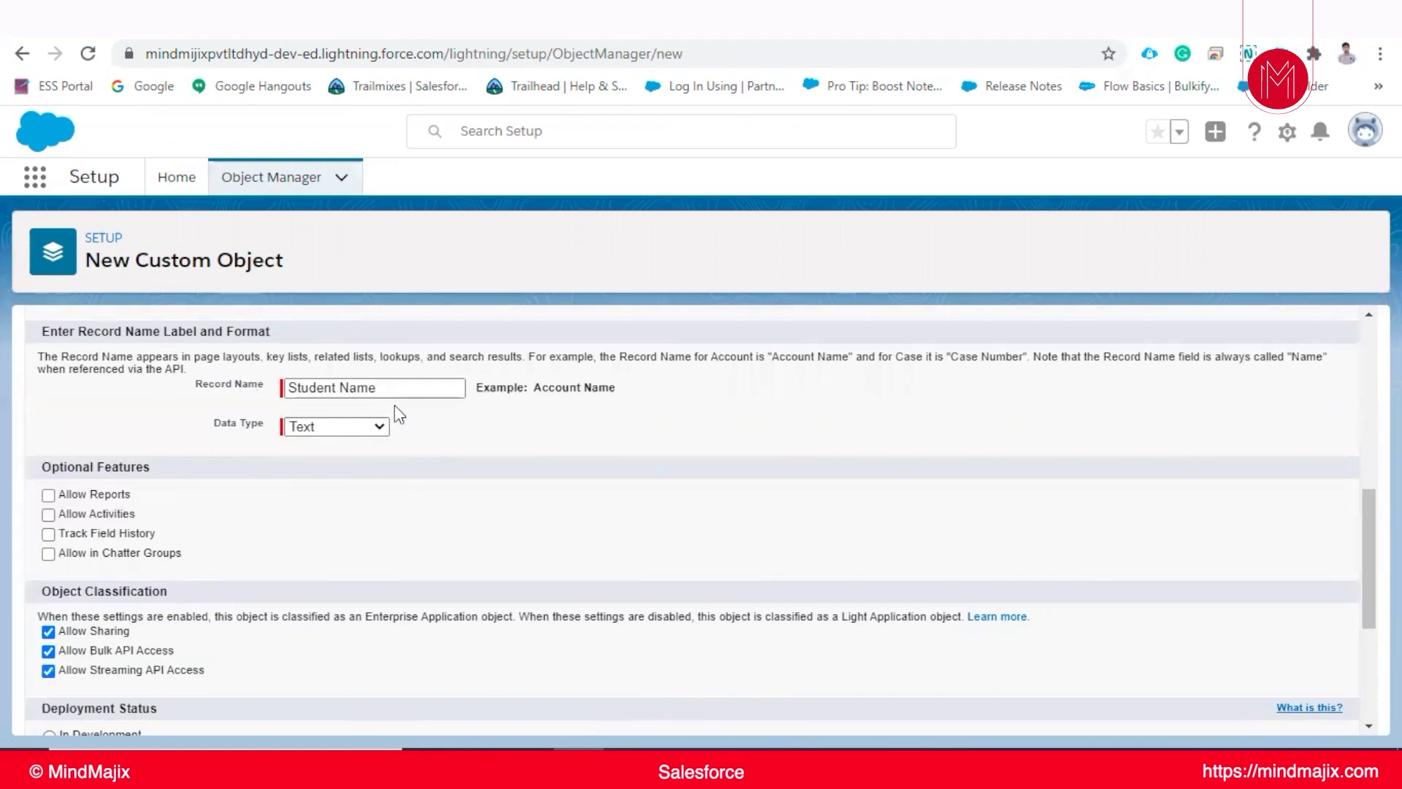
pyautogui.click(347, 430)
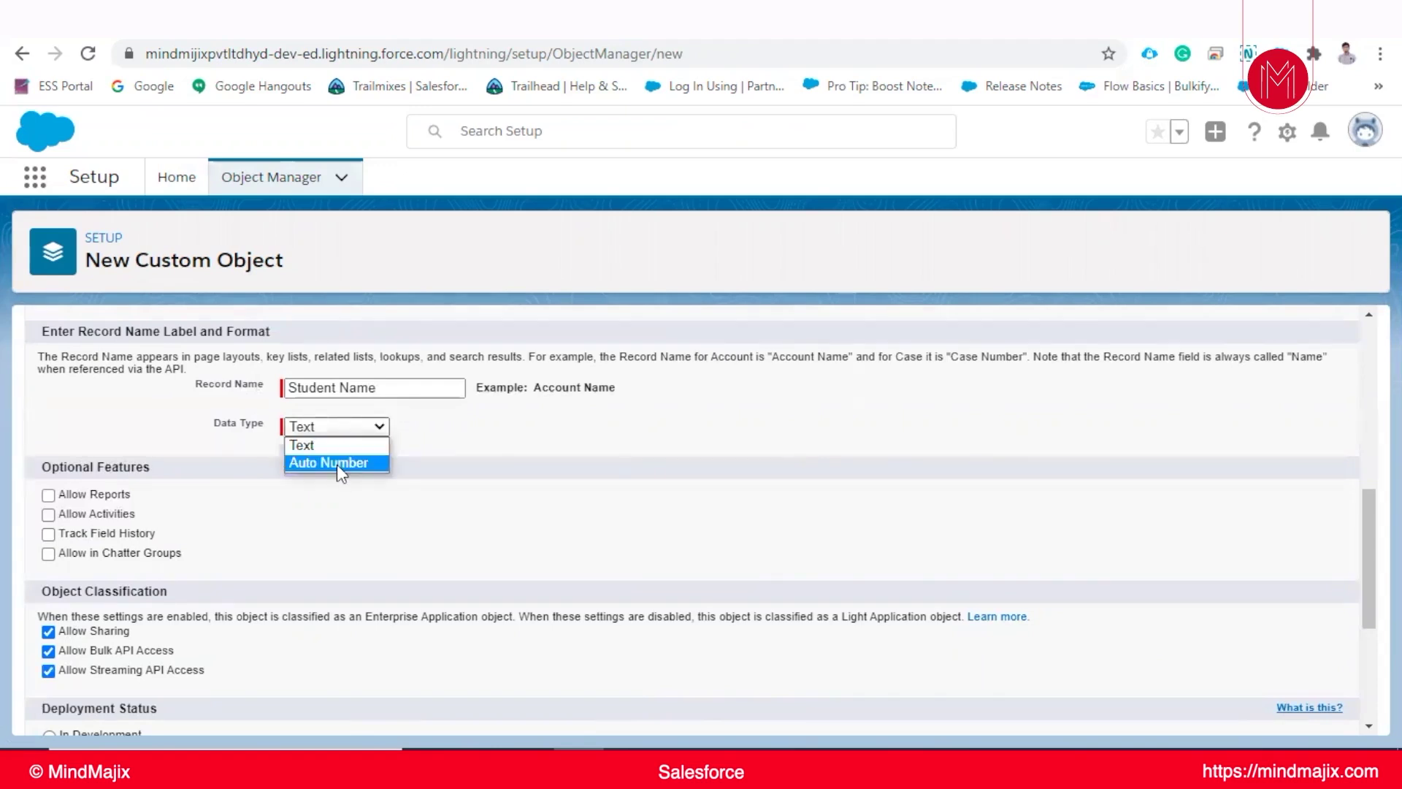
pyautogui.click(336, 463)
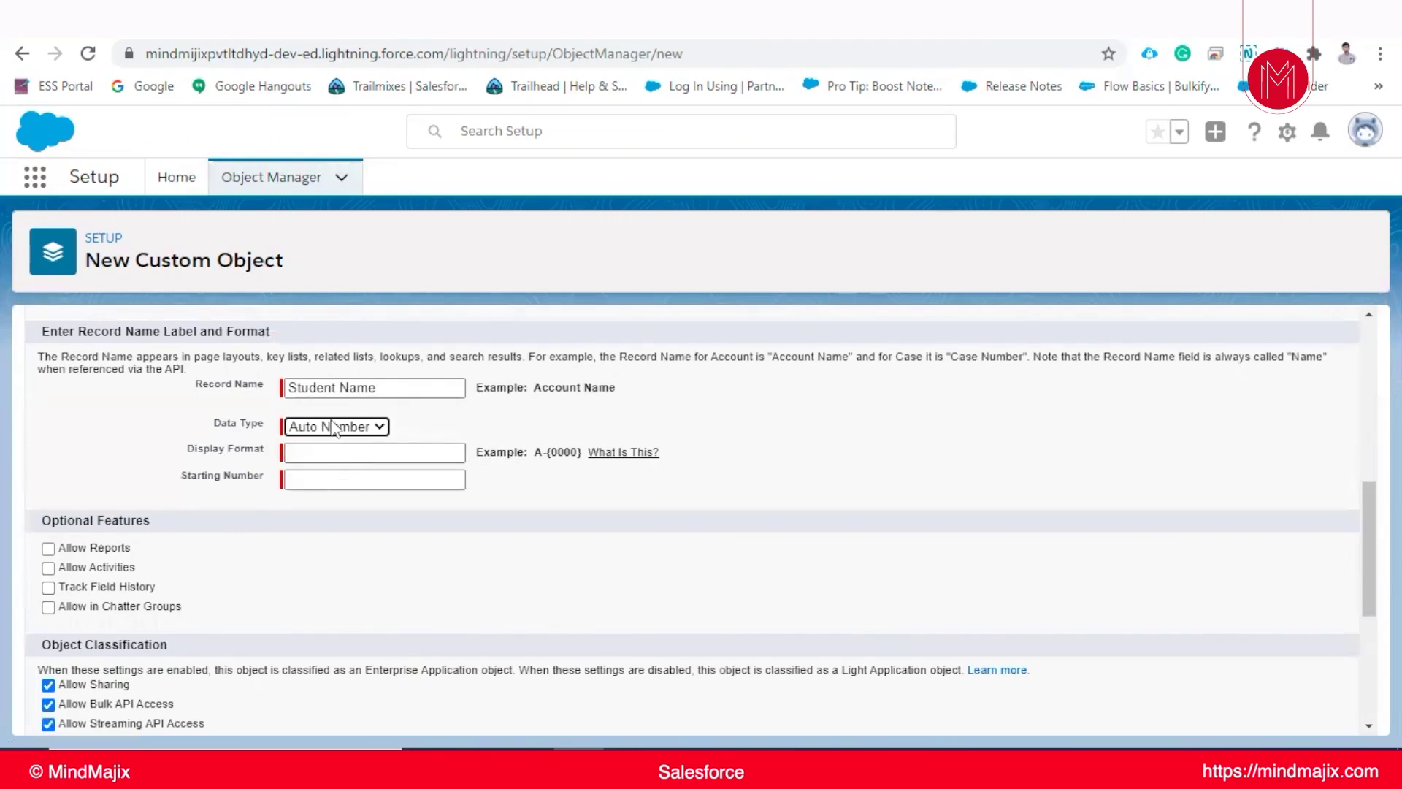
pyautogui.moveTo(410, 392); pyautogui.dragTo(344, 376)
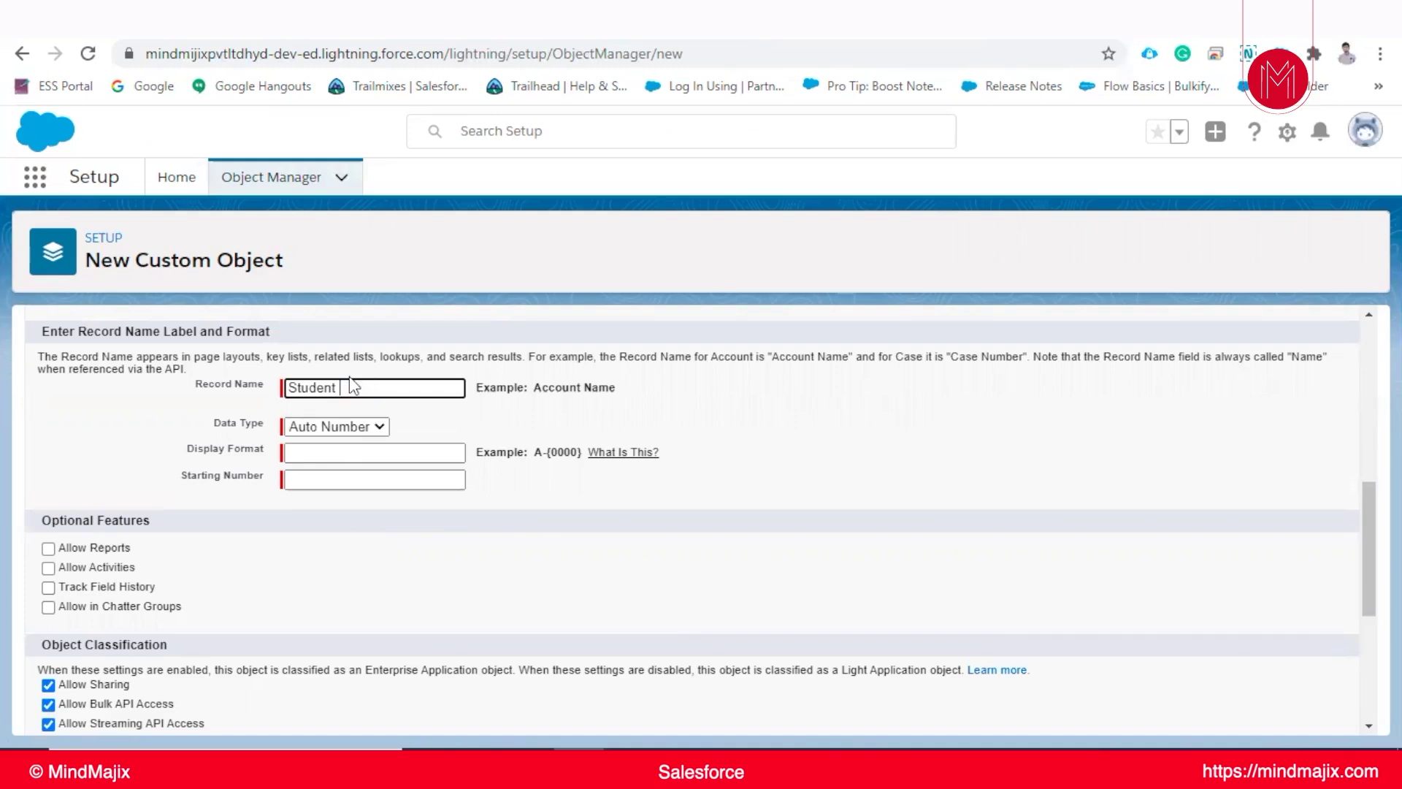
pyautogui.write('ID')
pyautogui.press('BackSpace')
pyautogui.write('d')
# - Set the auto number's display format to S-{000} and its starting number to 1
pyautogui.click(363, 454)
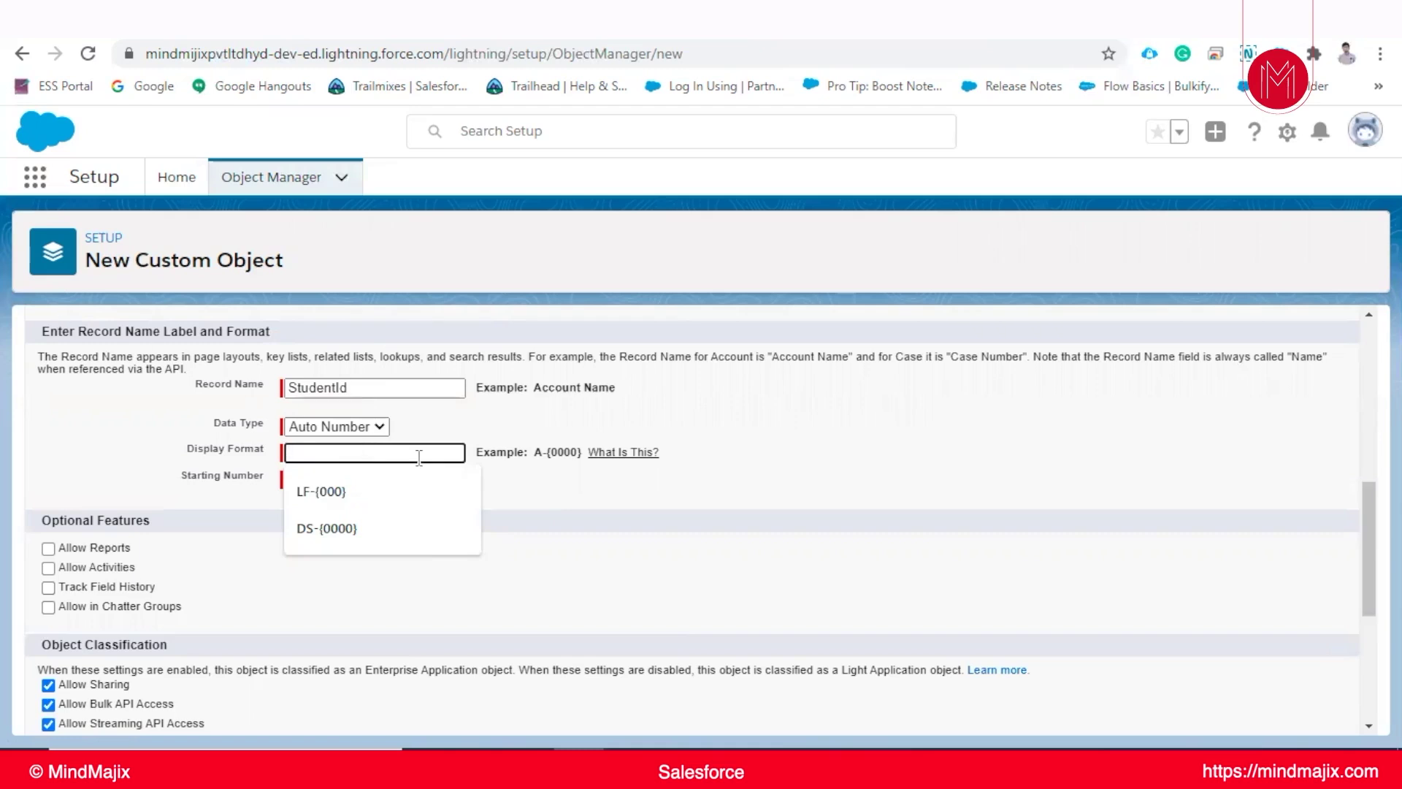
pyautogui.write('S-')
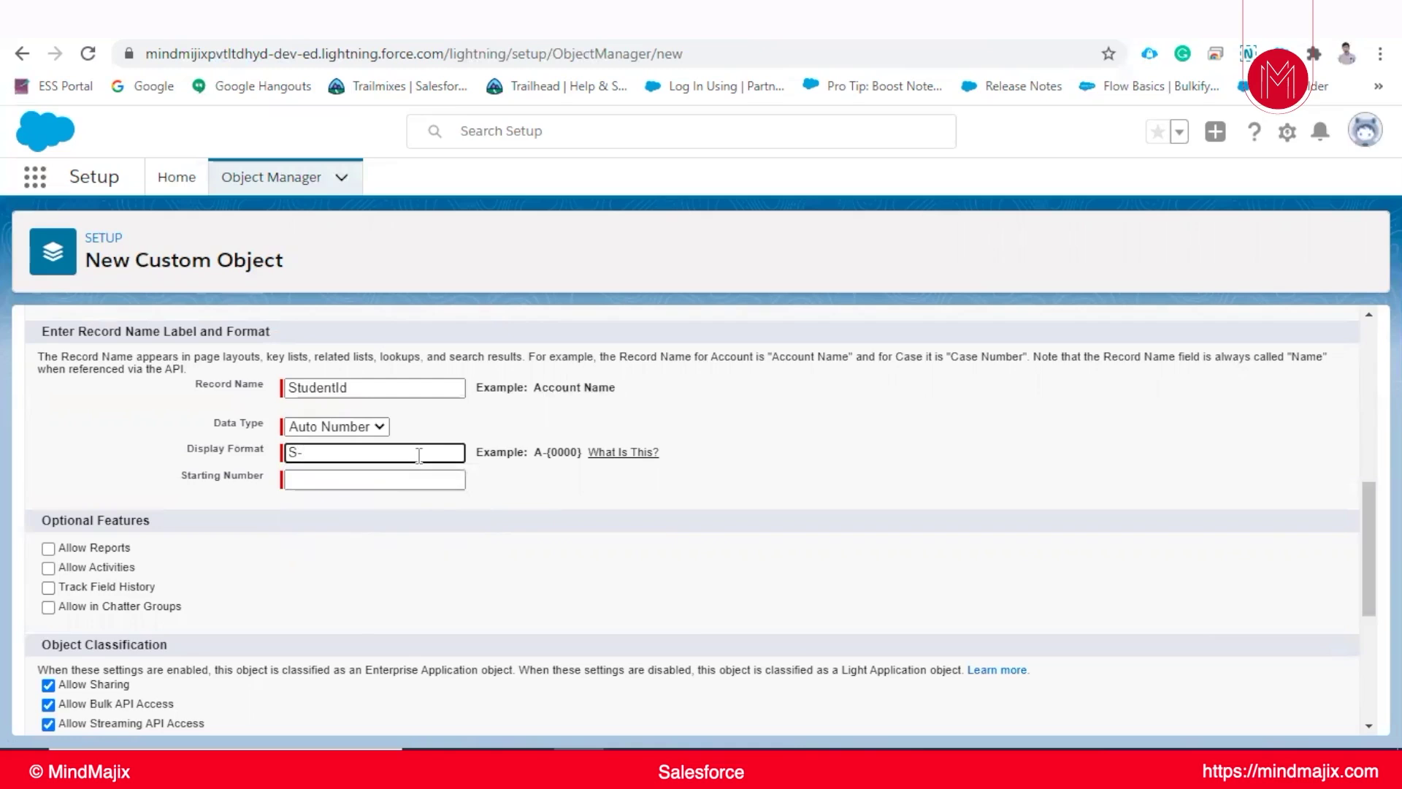
pyautogui.write('{')
pyautogui.write('{')
pyautogui.write('000')
pyautogui.click(355, 484)
pyautogui.write('1')
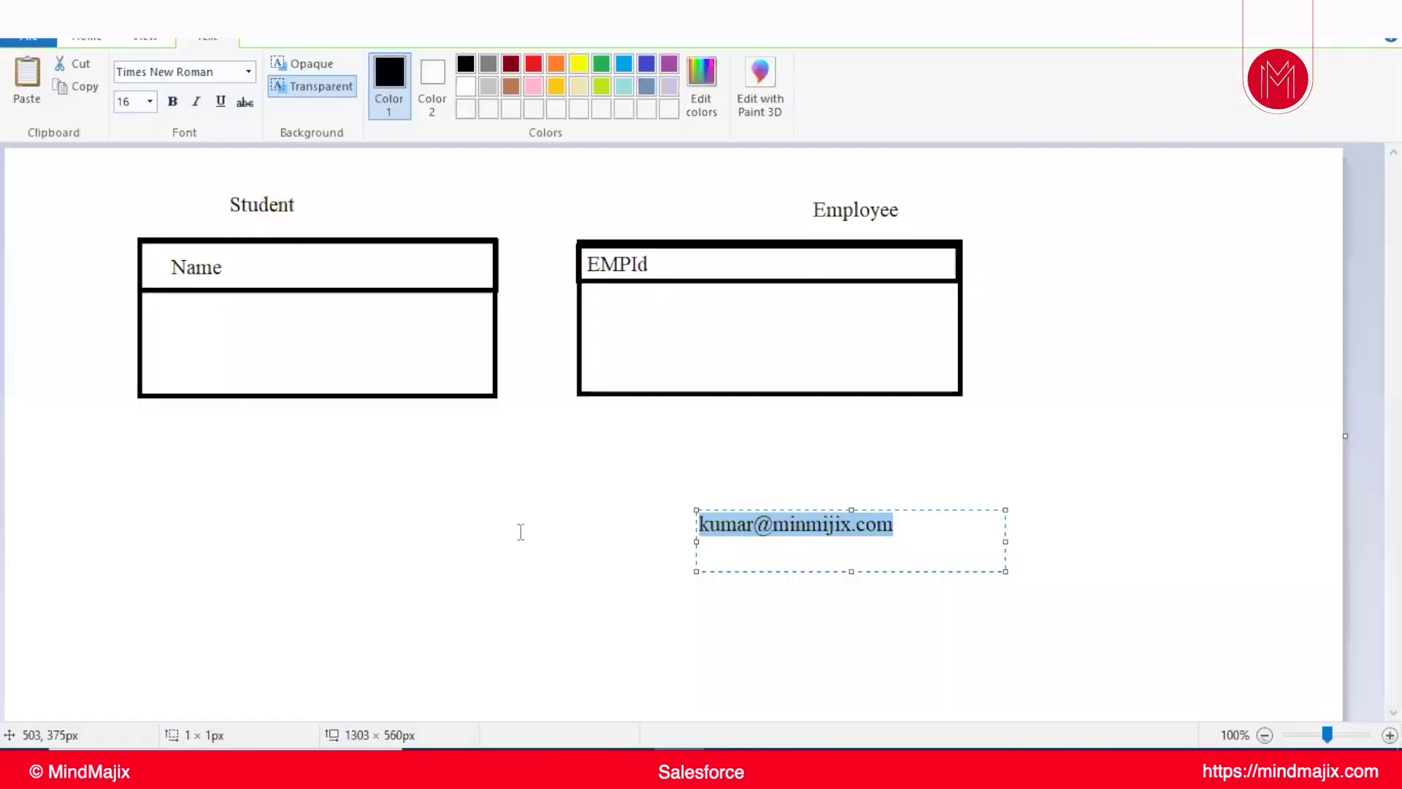
# - Switch to Paint and add a text note below the Student table reading "1st record ---soo1" with "soo2" on the second line
pyautogui.click(521, 532)
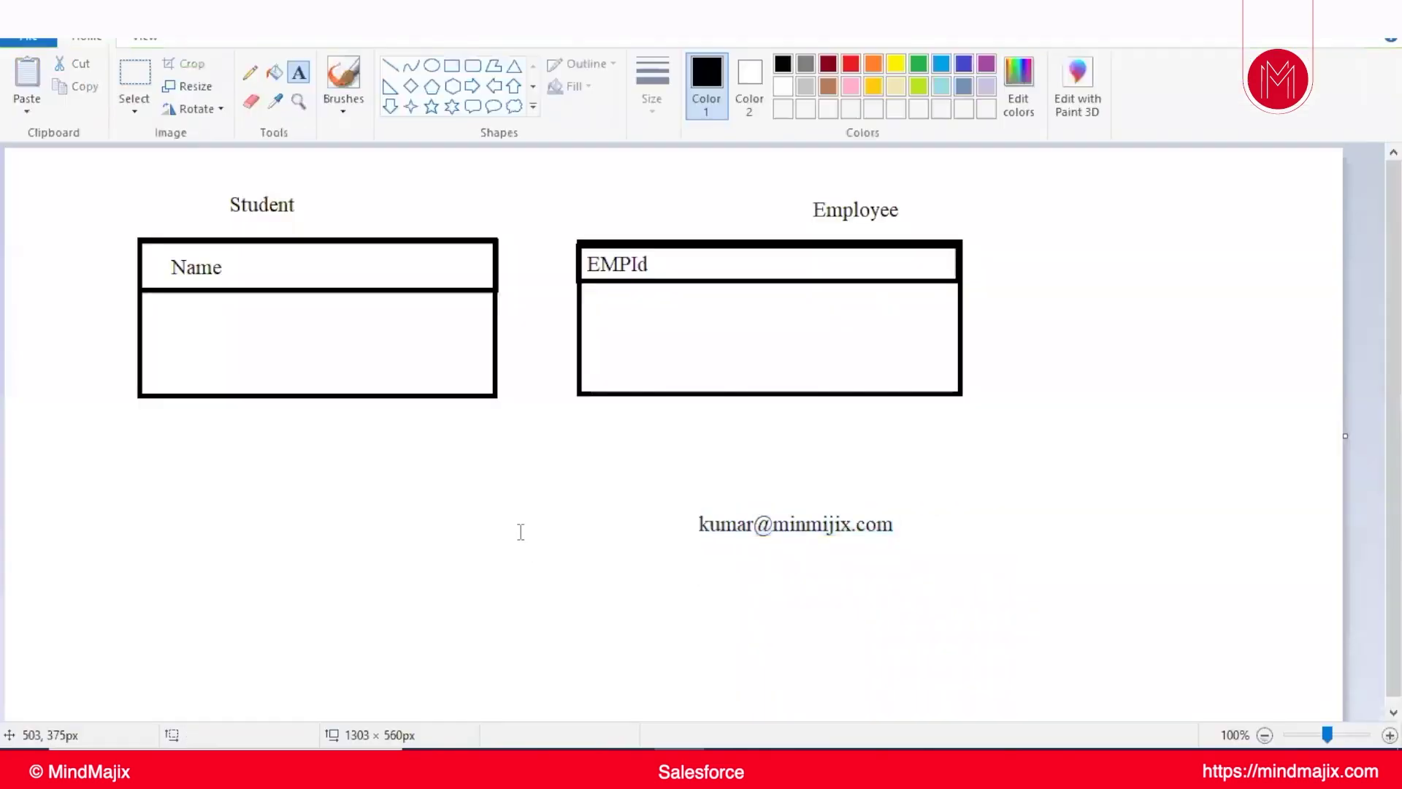
pyautogui.click(40, 530)
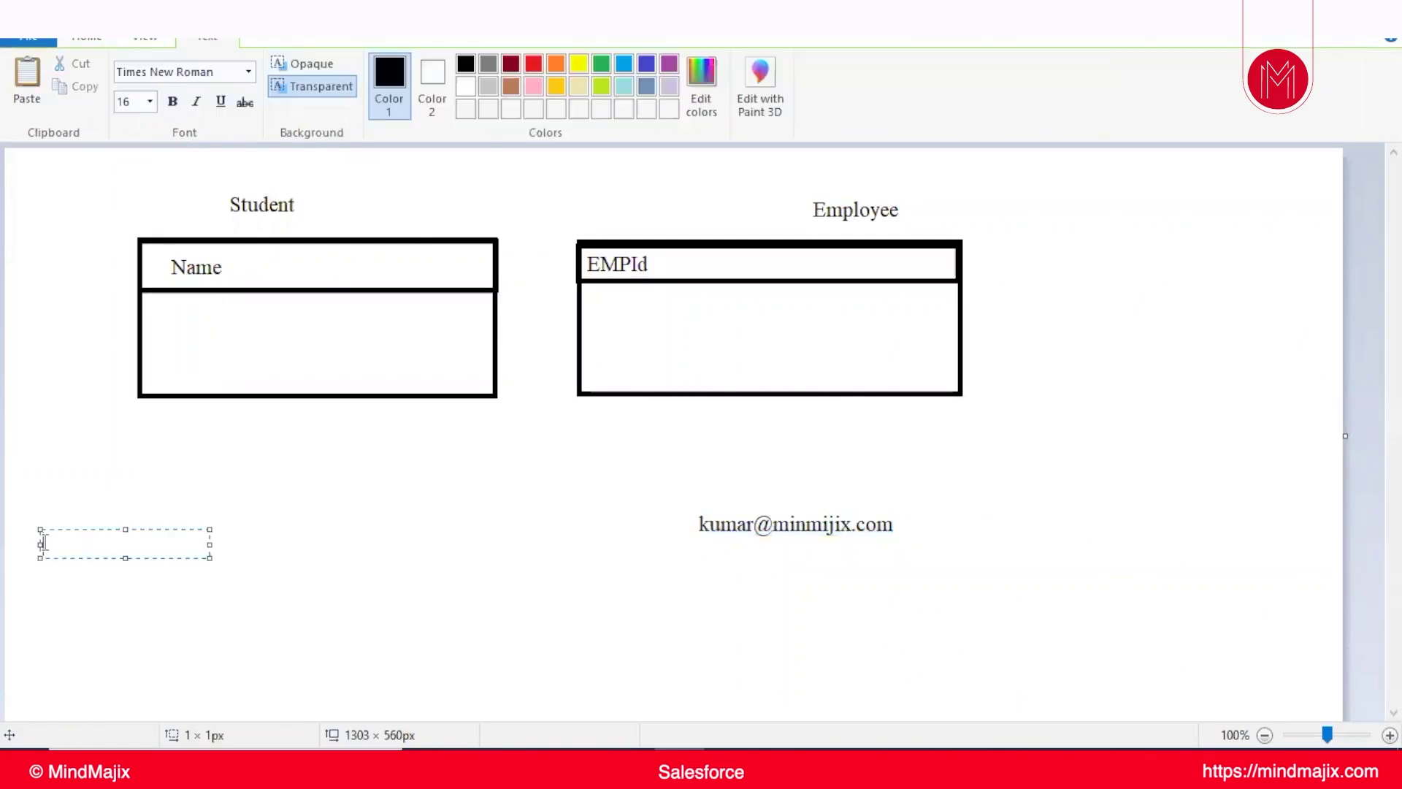
pyautogui.write('1st recor')
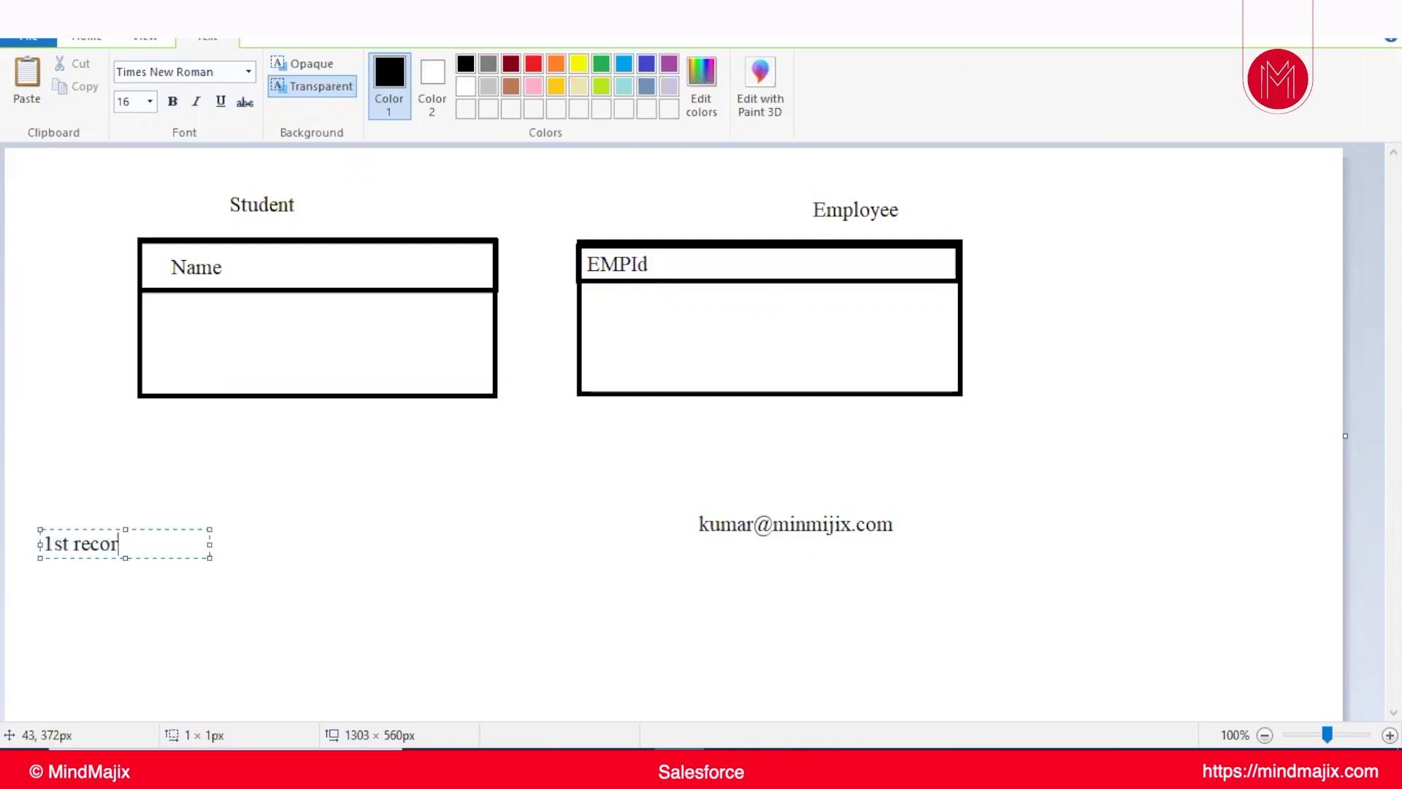
pyautogui.write('d  ---')
pyautogui.write('s-o')
pyautogui.press('BackSpace')
pyautogui.press('BackSpace')
pyautogui.press('BackSpace')
pyautogui.write('soo1')
pyautogui.press('Return')
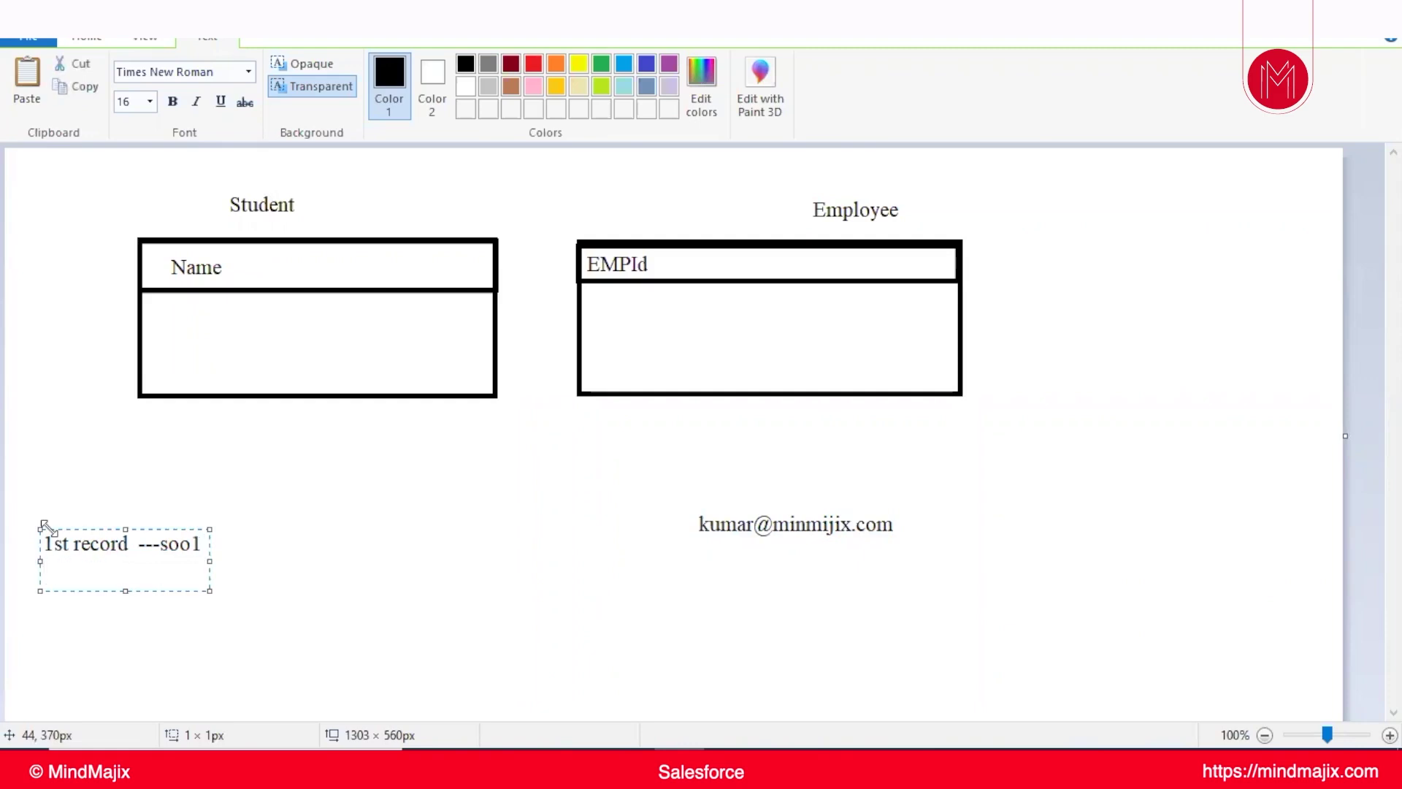
pyautogui.write('sooo')
pyautogui.press('BackSpace')
pyautogui.write('2')
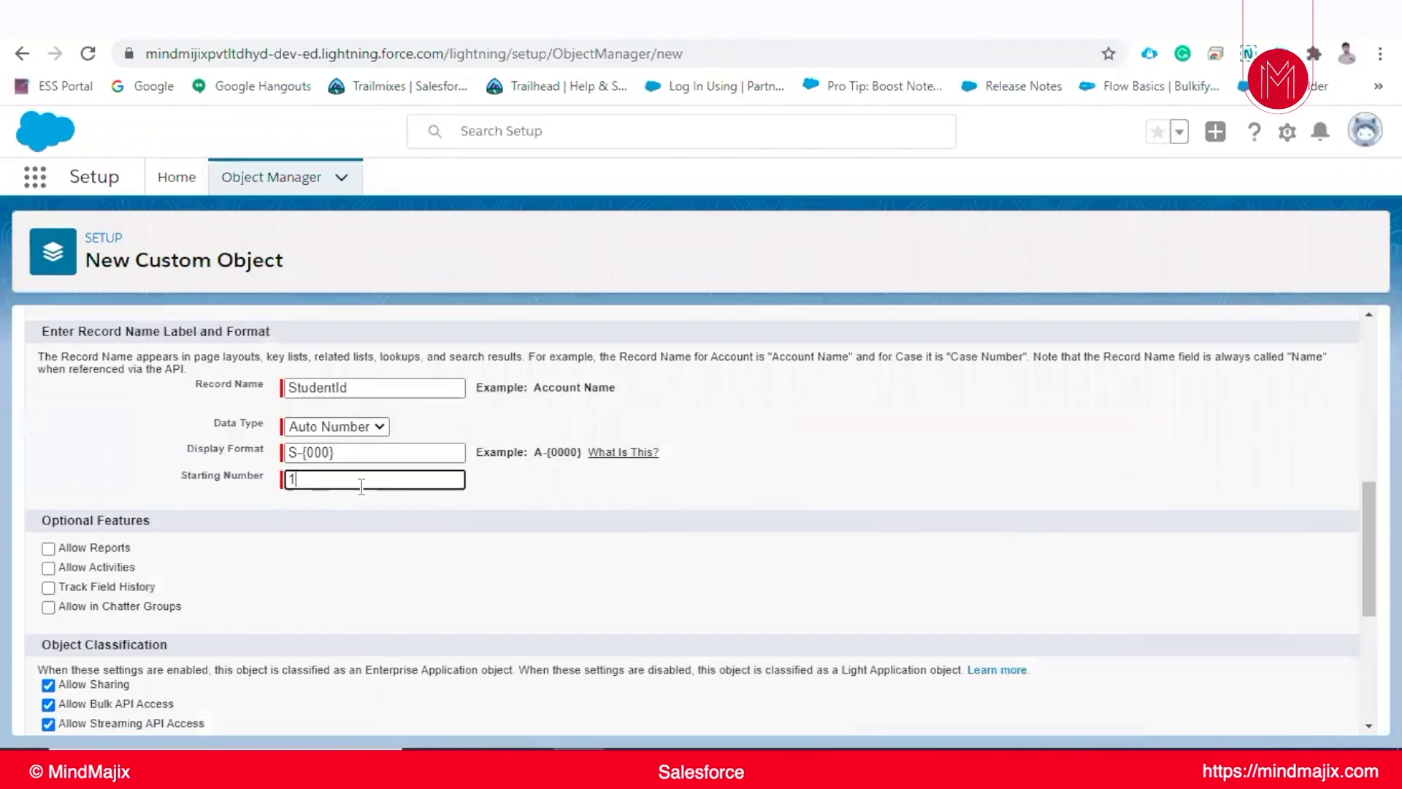
# - Back in the Salesforce custom object form, enable Allow Reports, Allow Activities and Track Field History
pyautogui.scroll(-1, 116, 567)
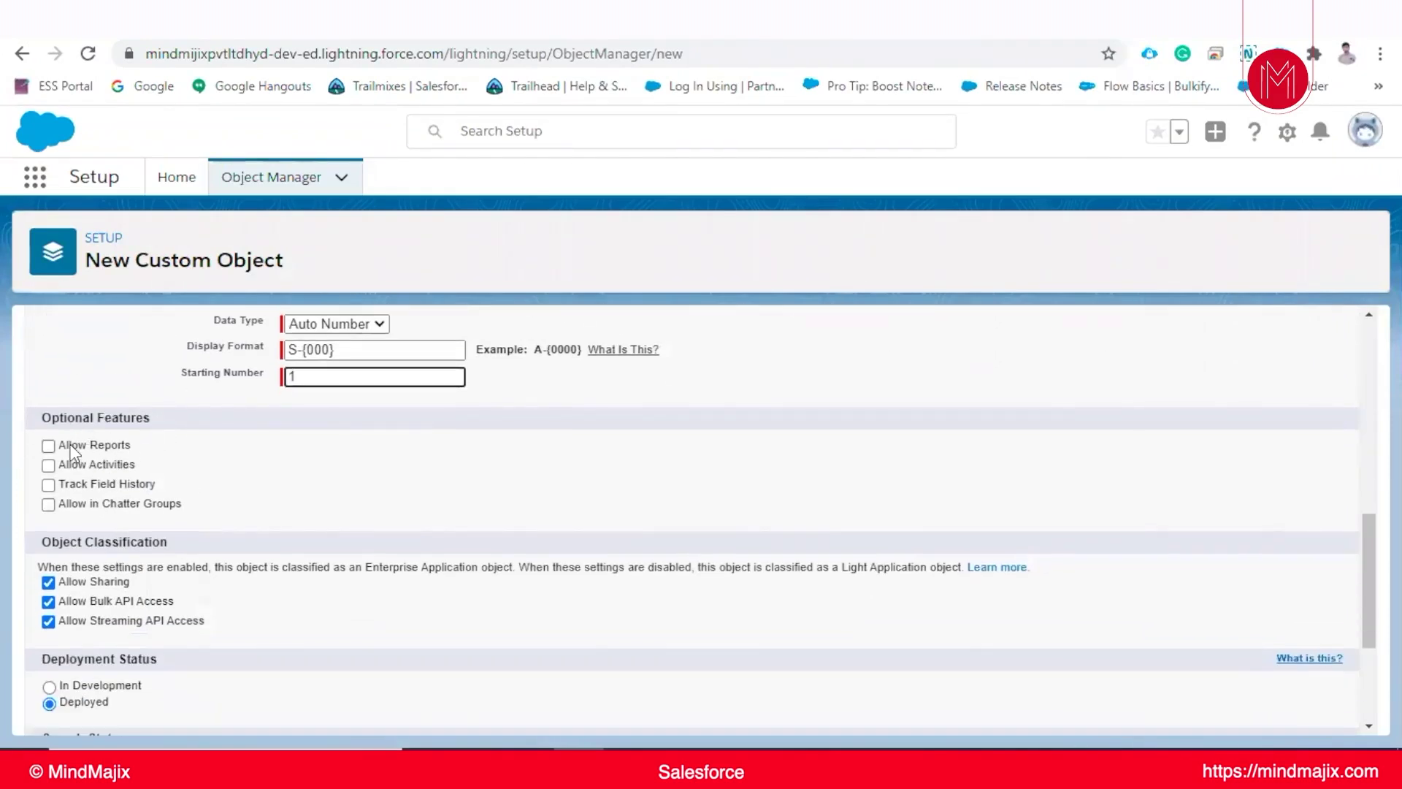
pyautogui.click(48, 447)
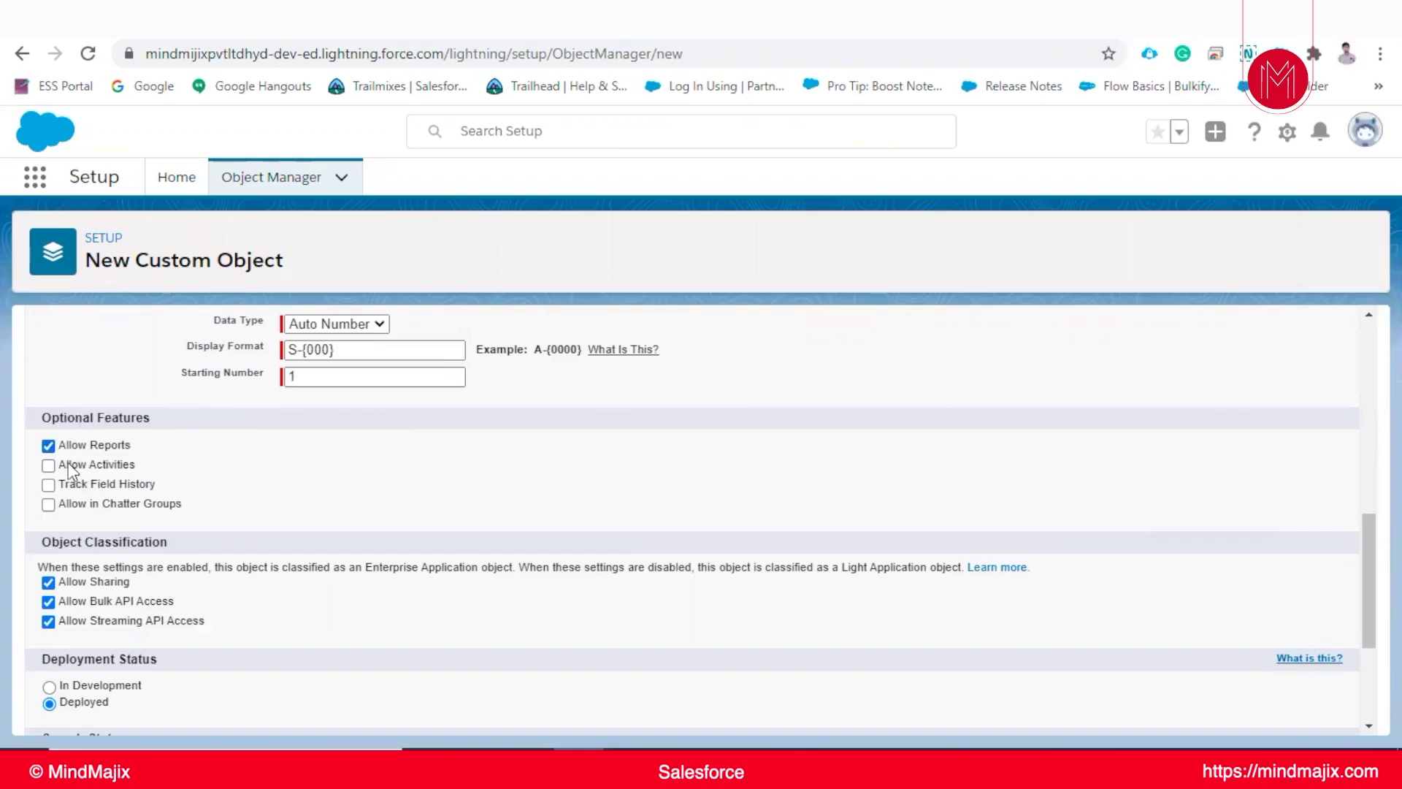
pyautogui.click(48, 465)
pyautogui.click(47, 485)
pyautogui.scroll(-1, 172, 536)
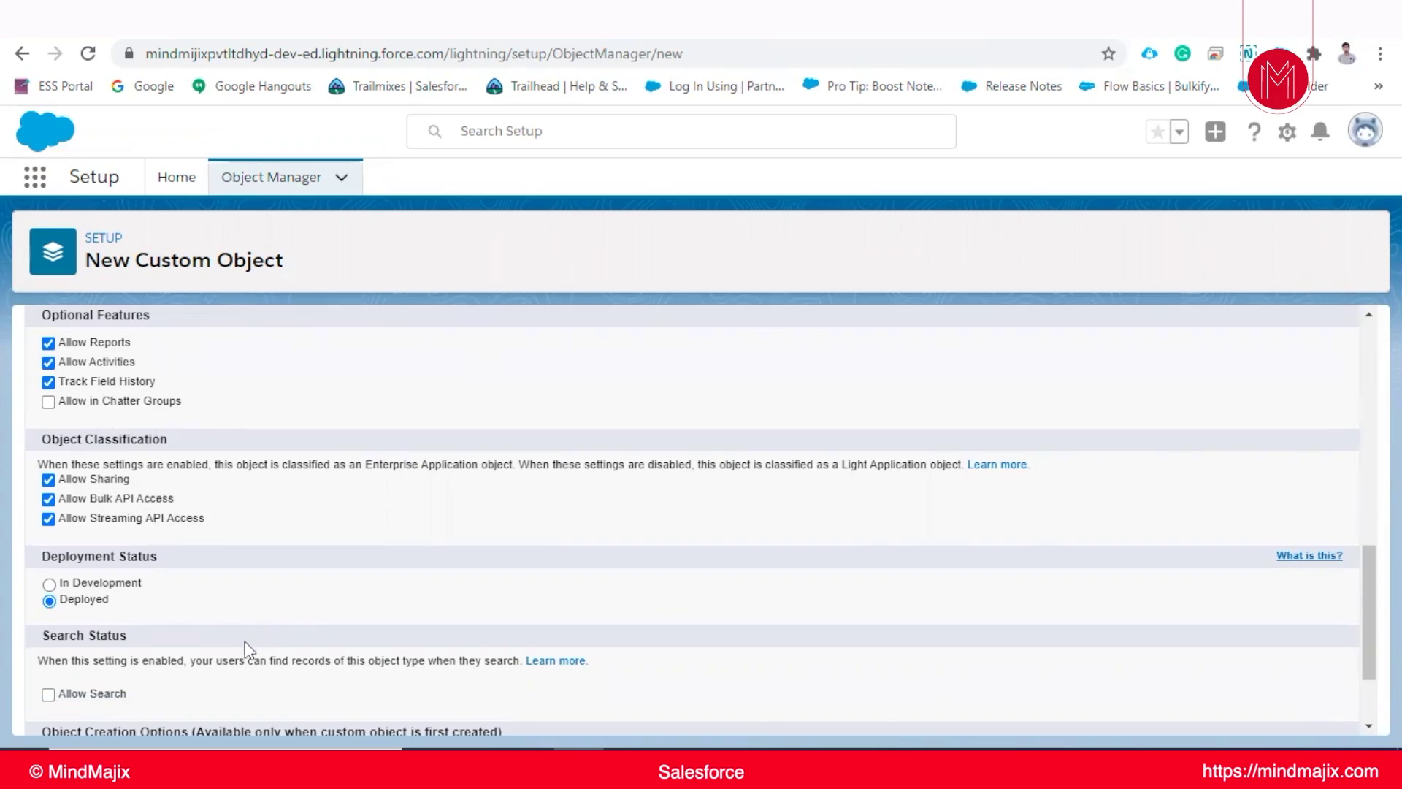
pyautogui.scroll(-2, 230, 470)
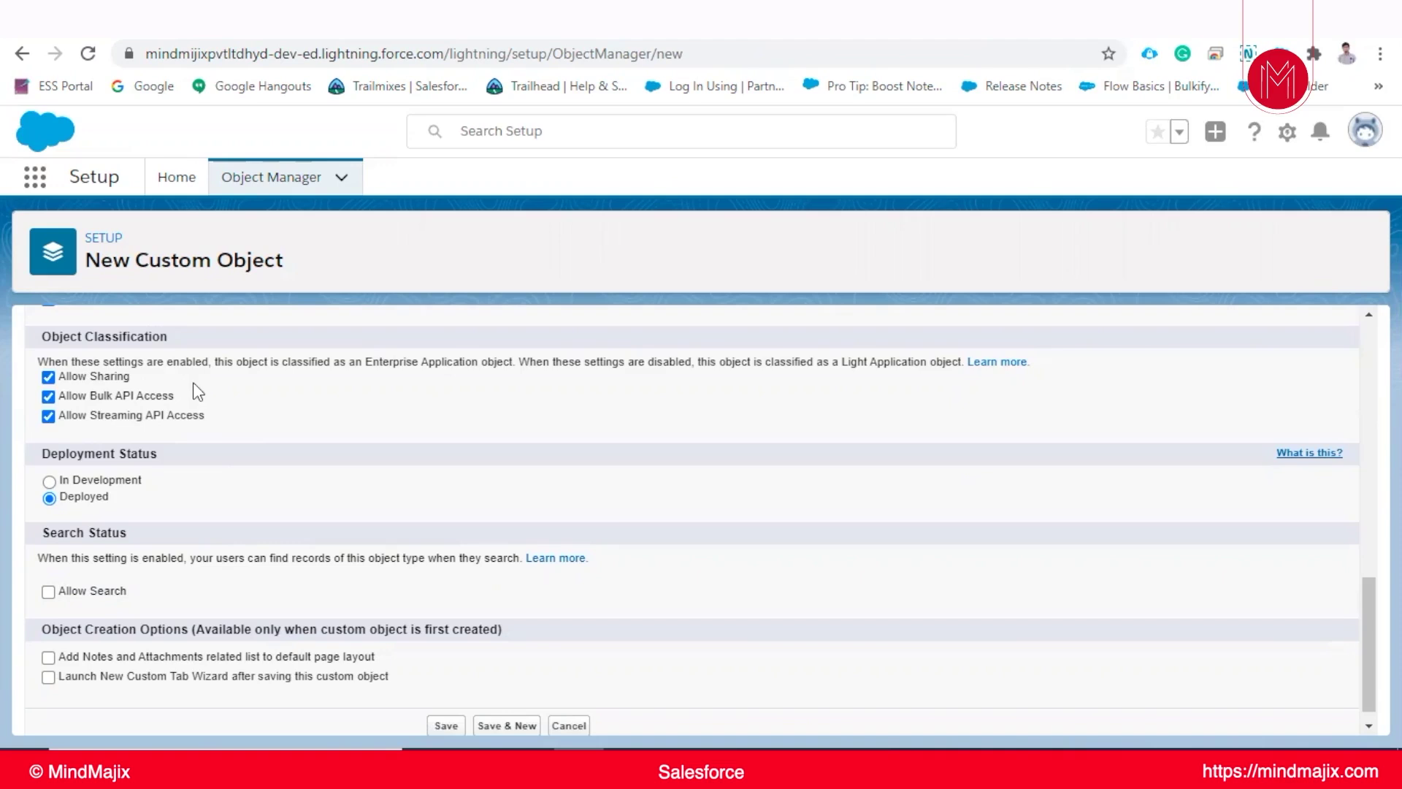
# - Enable Allow Search, the Notes and Attachments related list and the New Custom Tab Wizard launch, and save the custom object
pyautogui.scroll(-1, 206, 437)
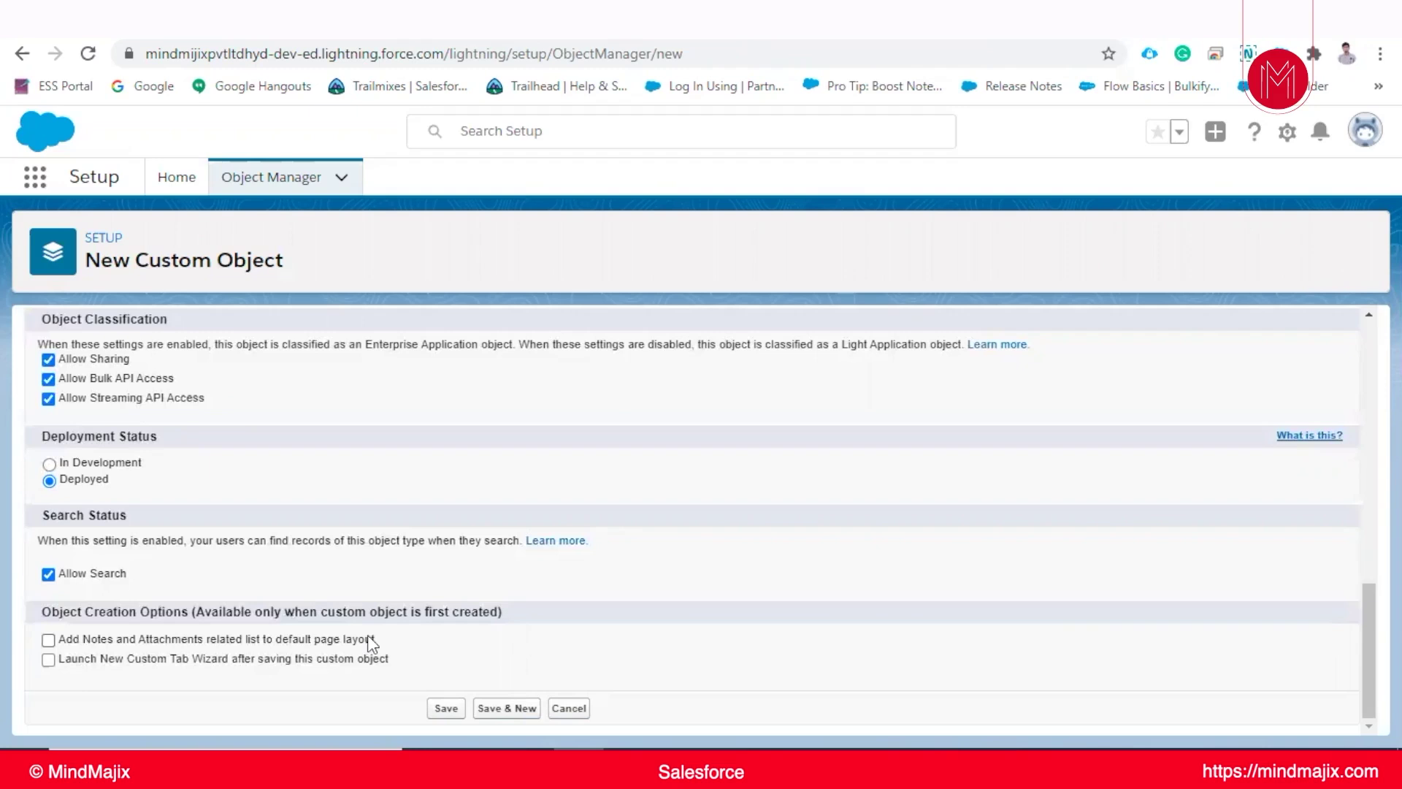
pyautogui.click(49, 641)
pyautogui.click(48, 659)
pyautogui.click(446, 707)
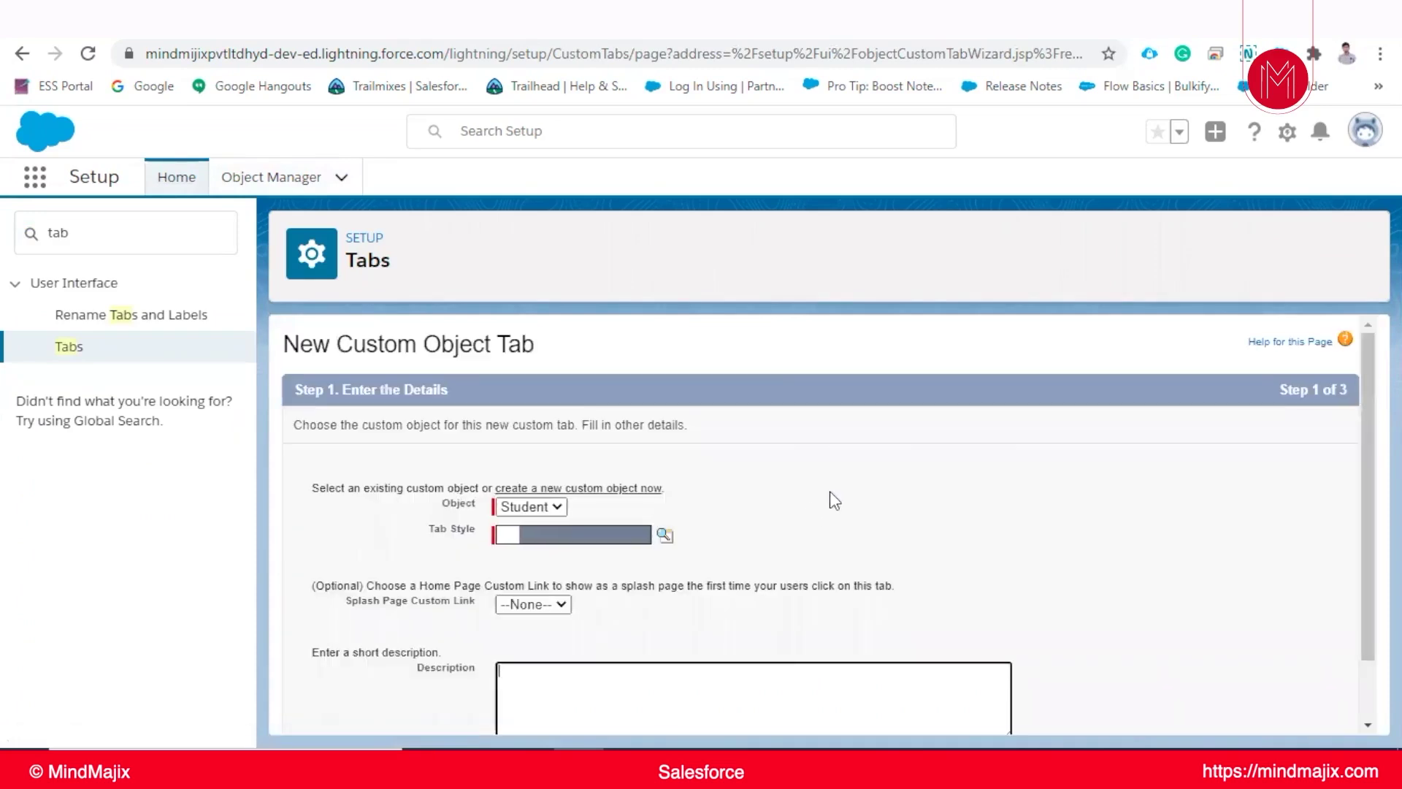
# - Choose Student as the new tab's object with the Chalkboard tab style, and continue to the profile settings
pyautogui.scroll(-2, 829, 492)
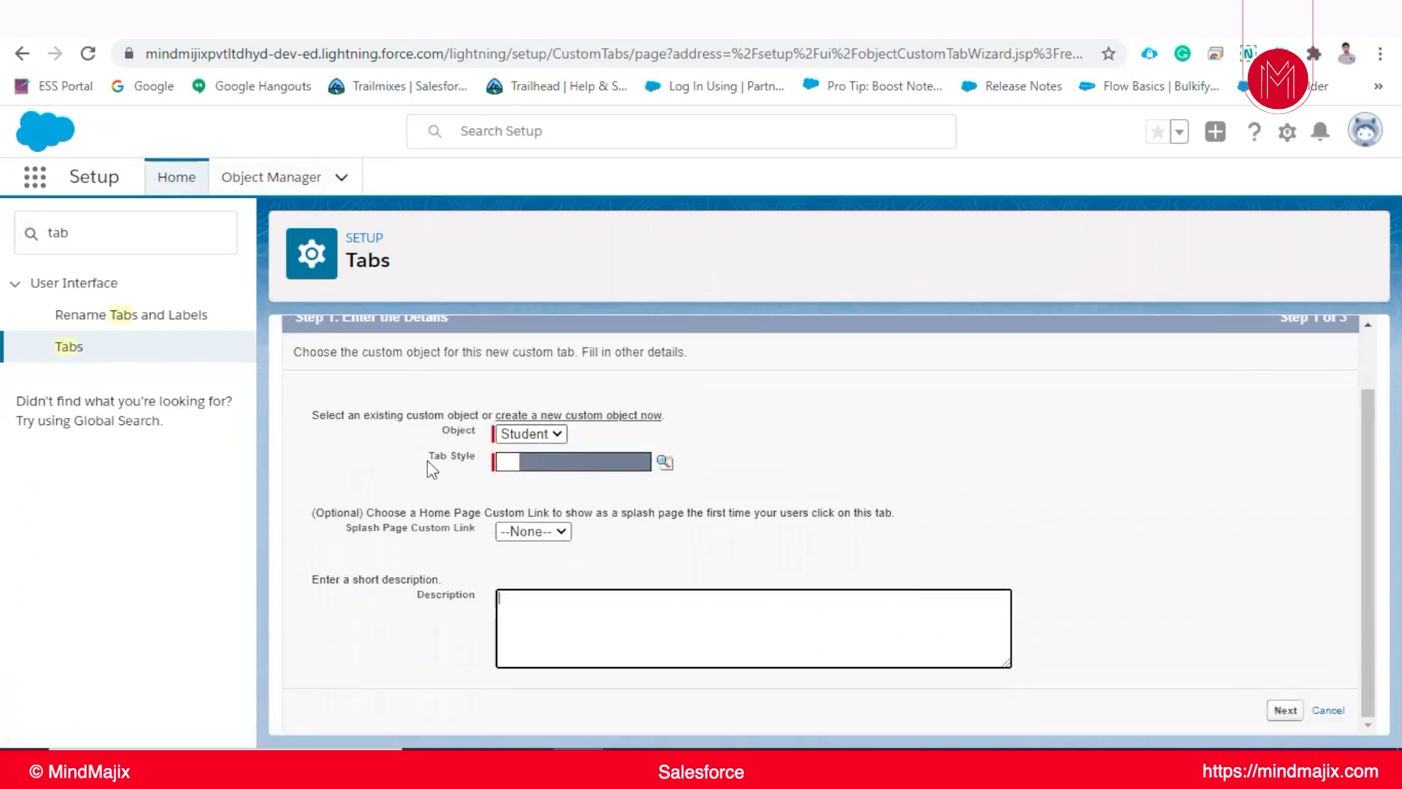
pyautogui.scroll(2, 427, 460)
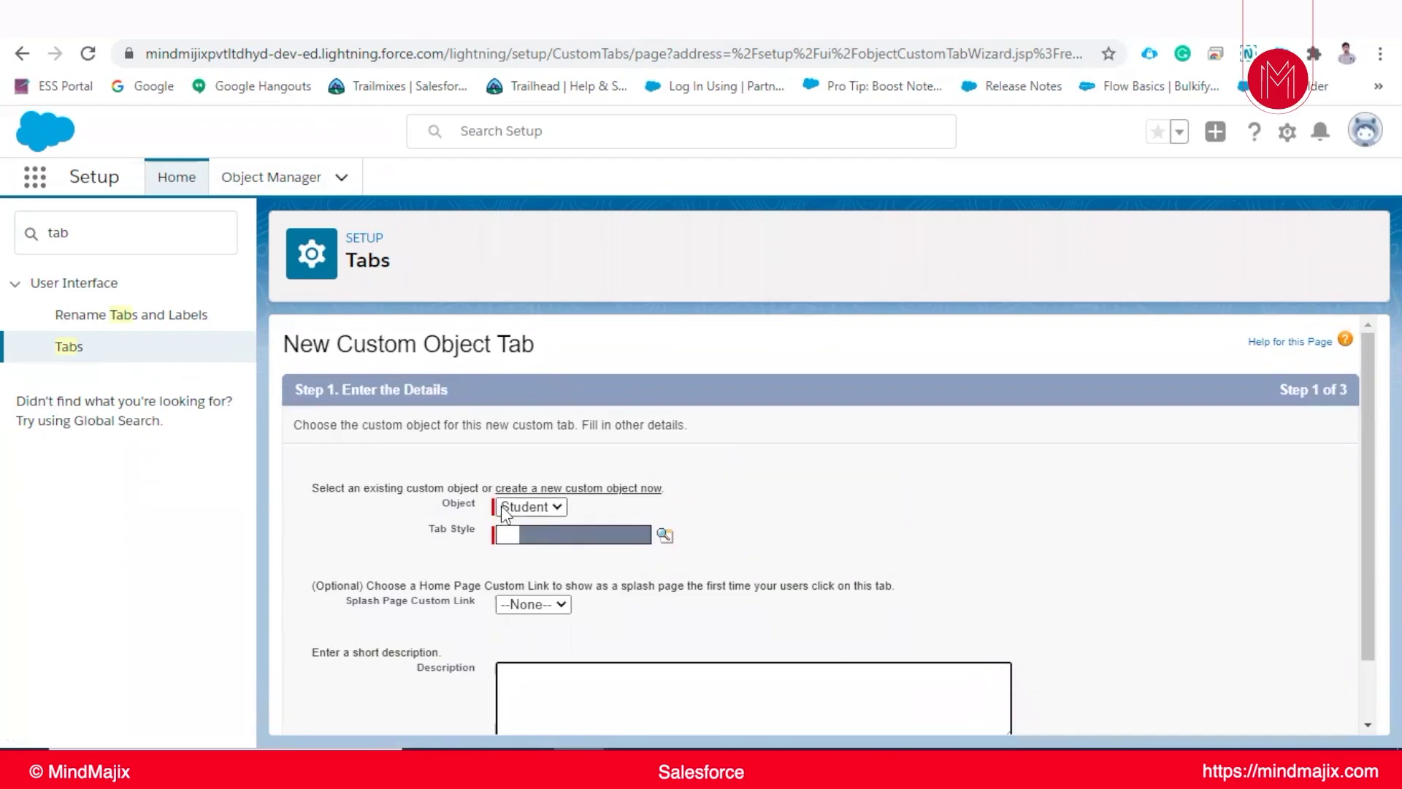
pyautogui.click(536, 506)
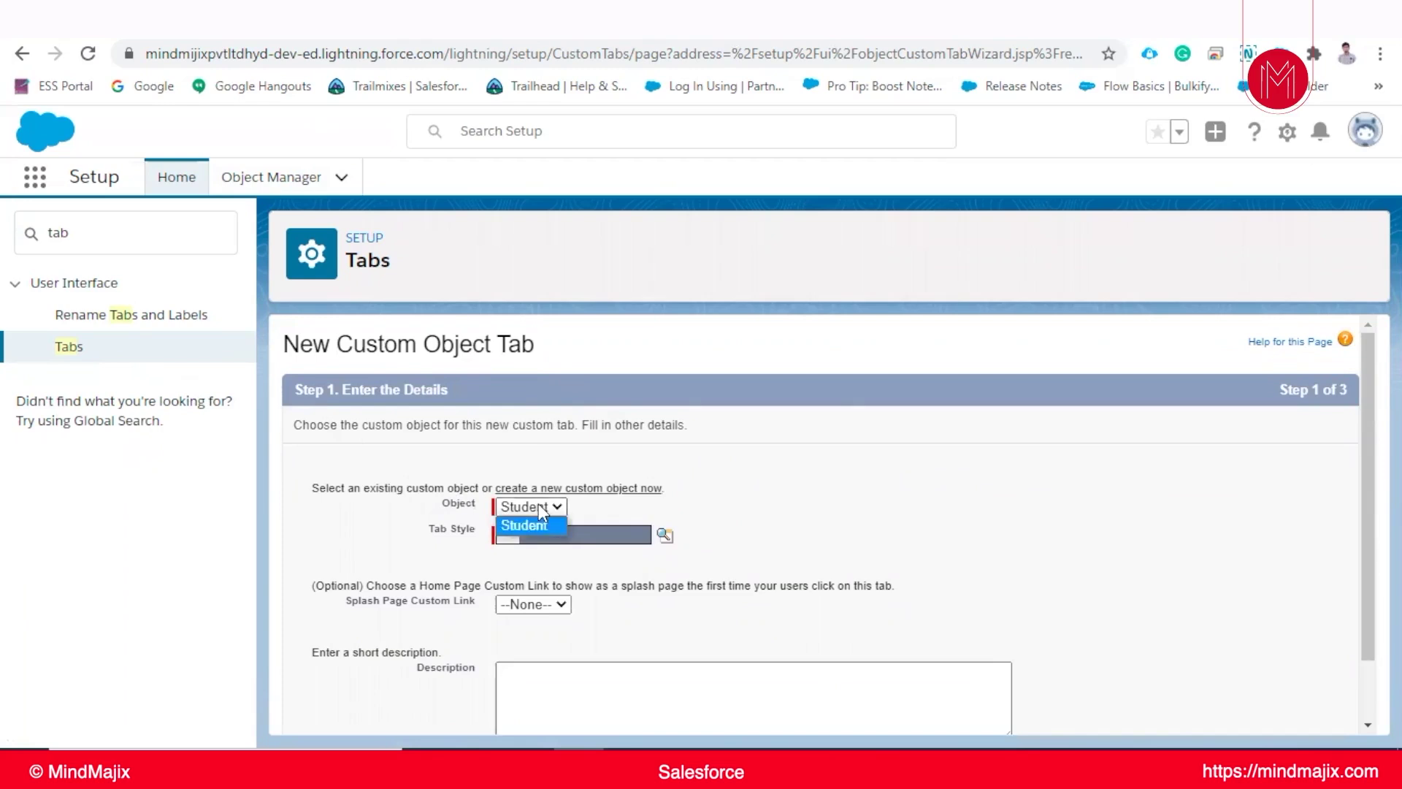
pyautogui.click(530, 522)
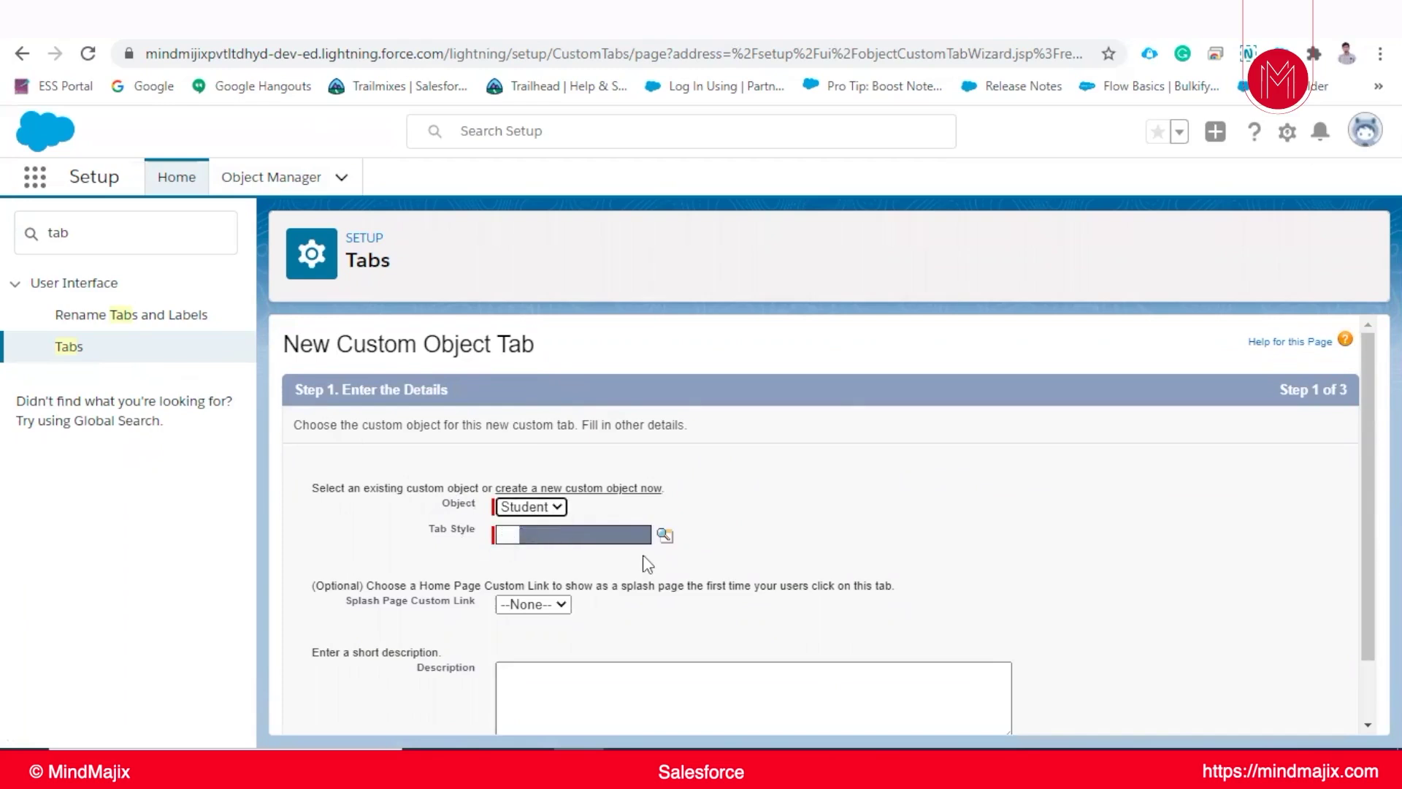
pyautogui.click(665, 534)
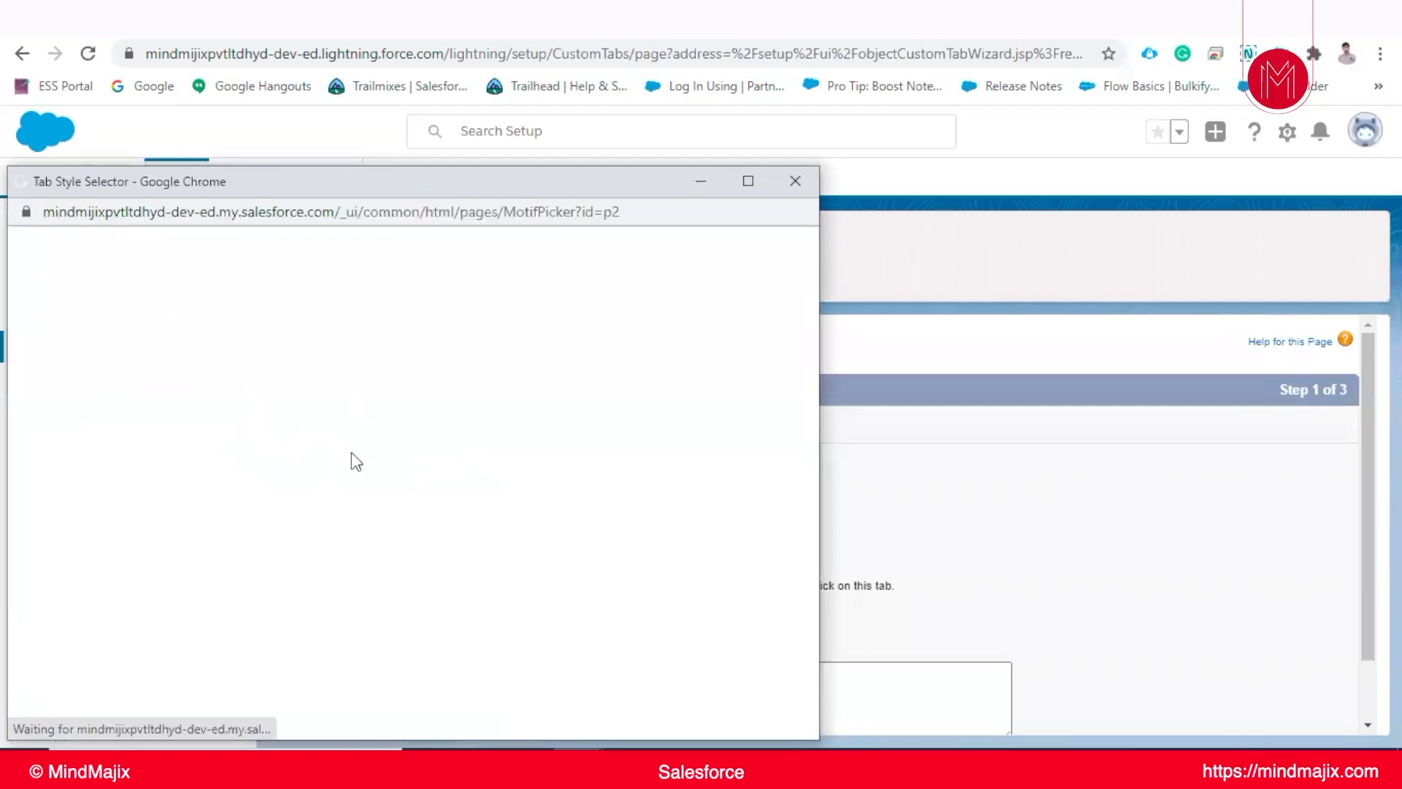
pyautogui.click(317, 446)
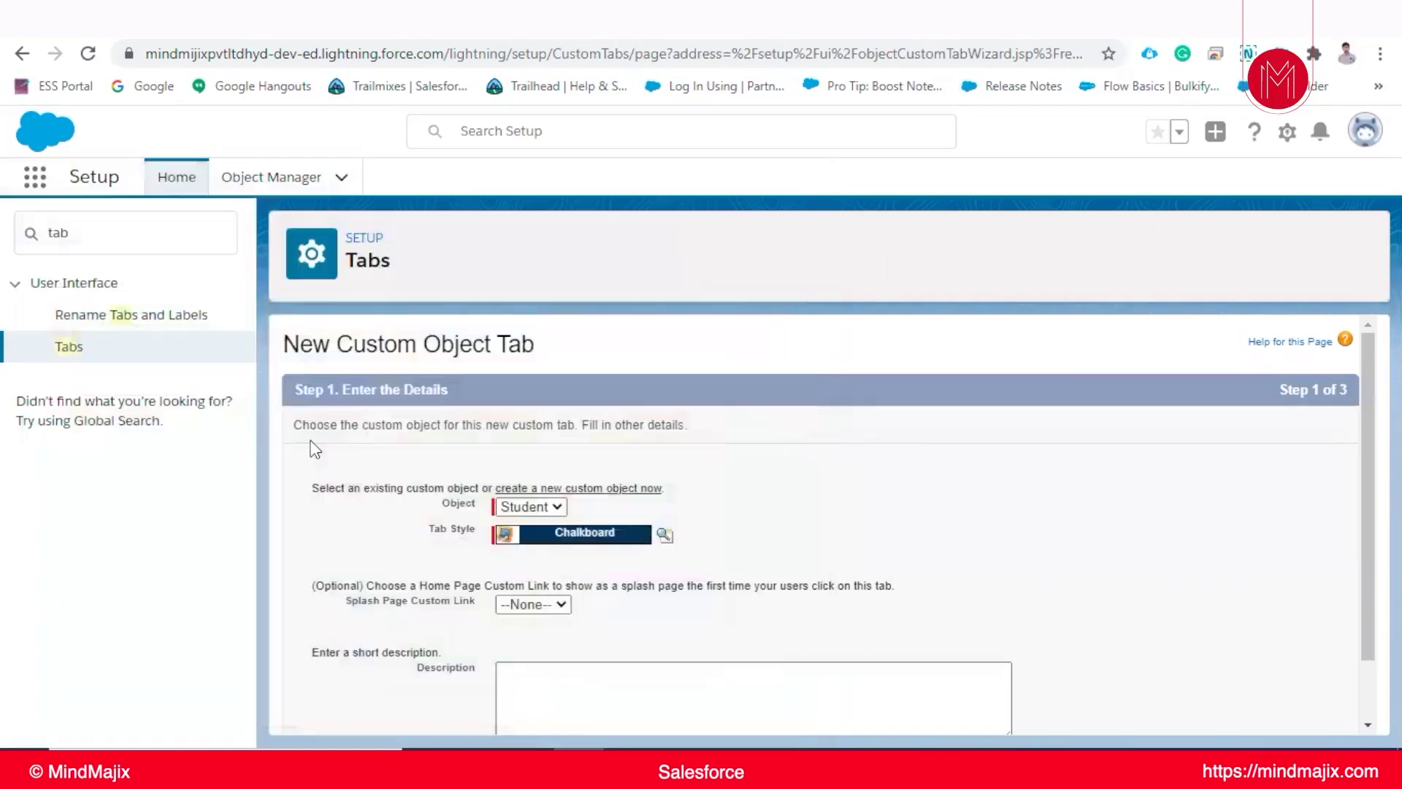
pyautogui.scroll(-1, 918, 492)
pyautogui.click(1285, 710)
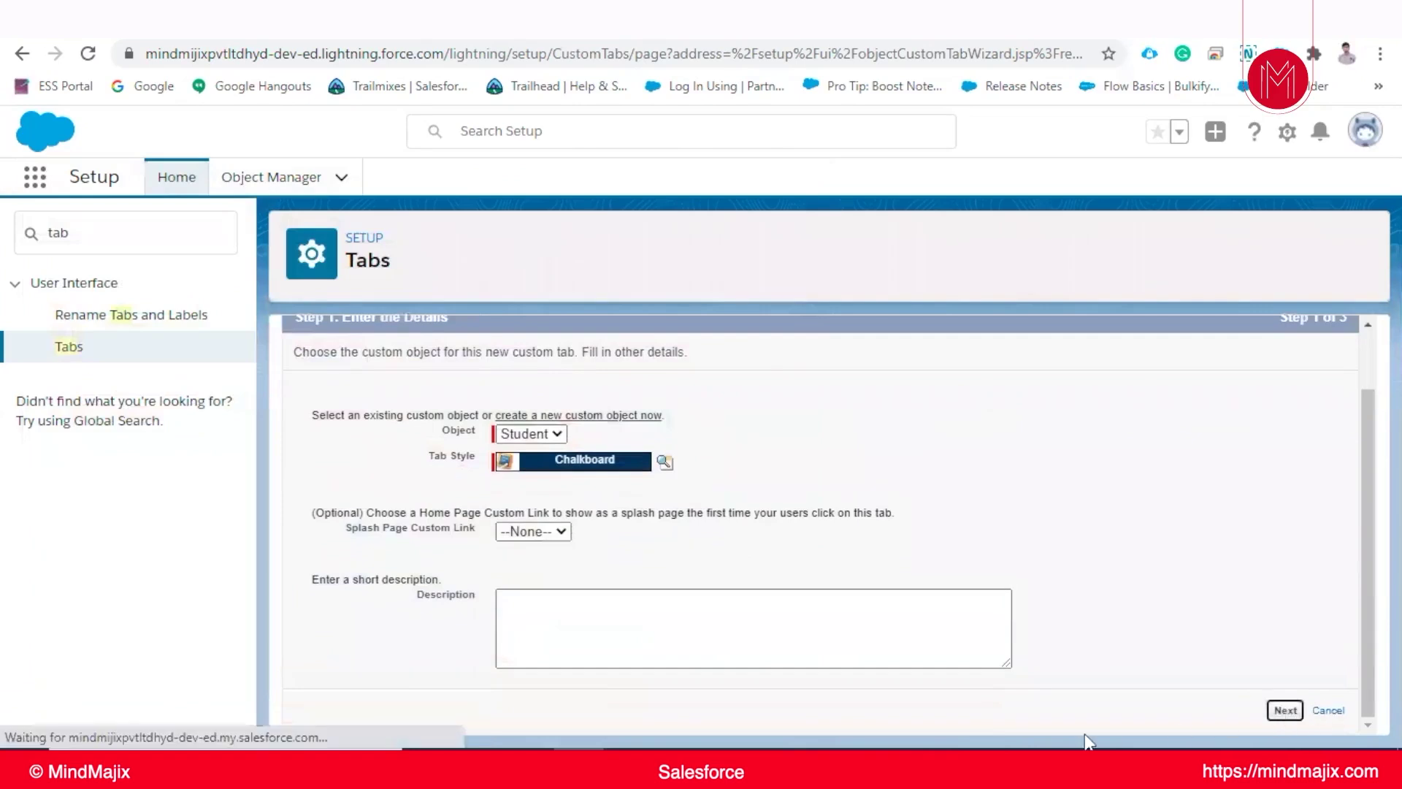
# - Review the profile list, keep one Default On tab visibility for all profiles, and continue to the custom apps
pyautogui.scroll(-10, 786, 515)
pyautogui.scroll(4, 642, 576)
pyautogui.scroll(6, 634, 575)
pyautogui.scroll(-4, 469, 526)
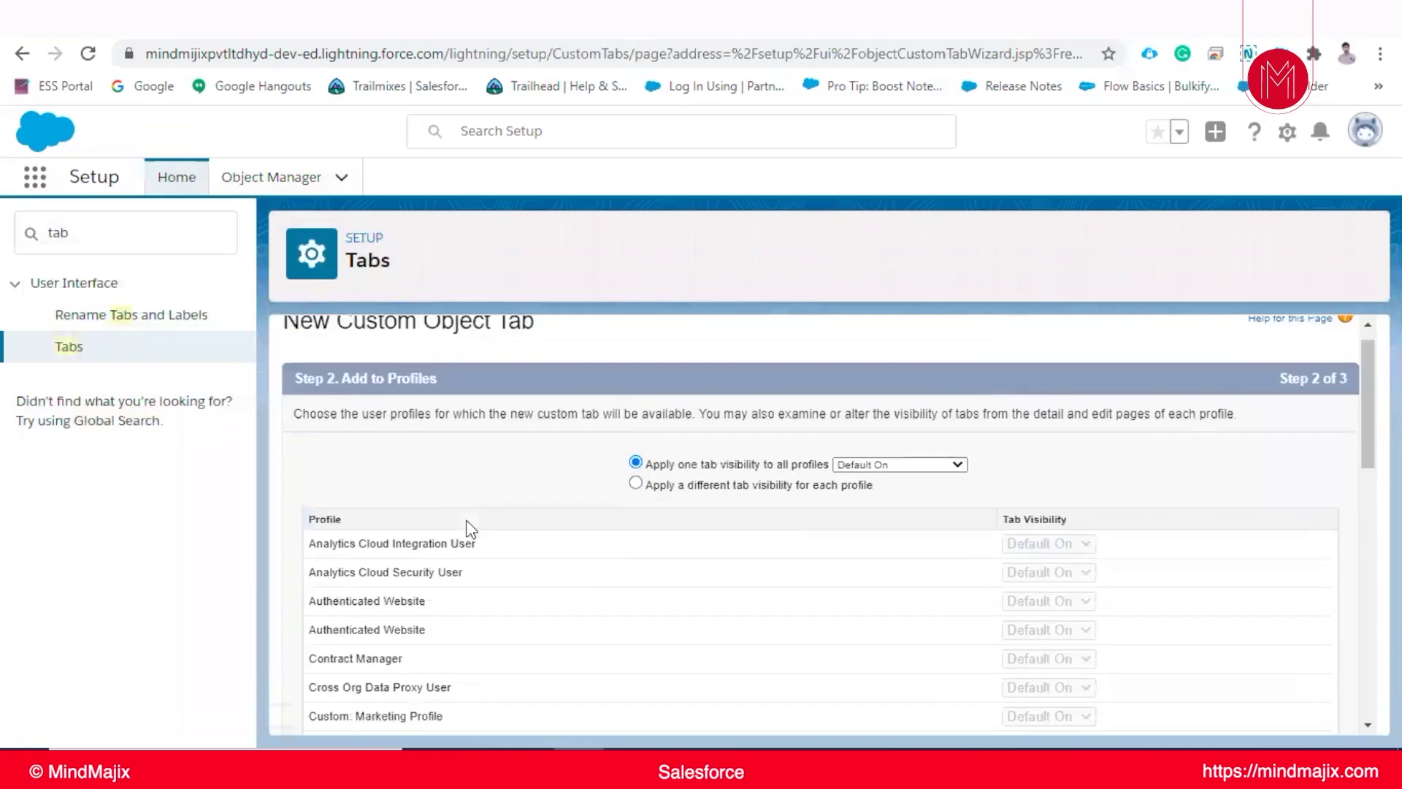
pyautogui.scroll(4, 471, 530)
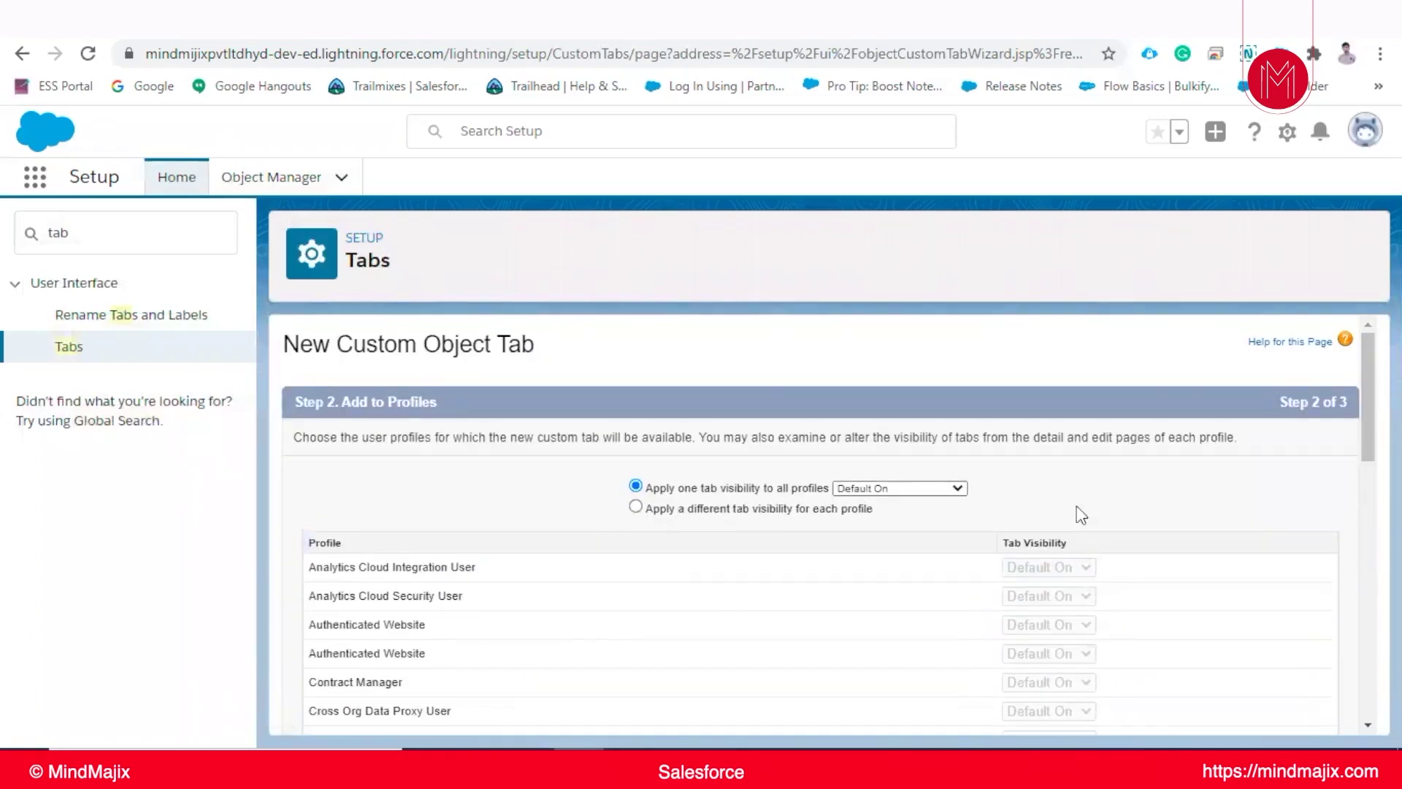
pyautogui.scroll(-5, 839, 497)
pyautogui.scroll(-5, 526, 549)
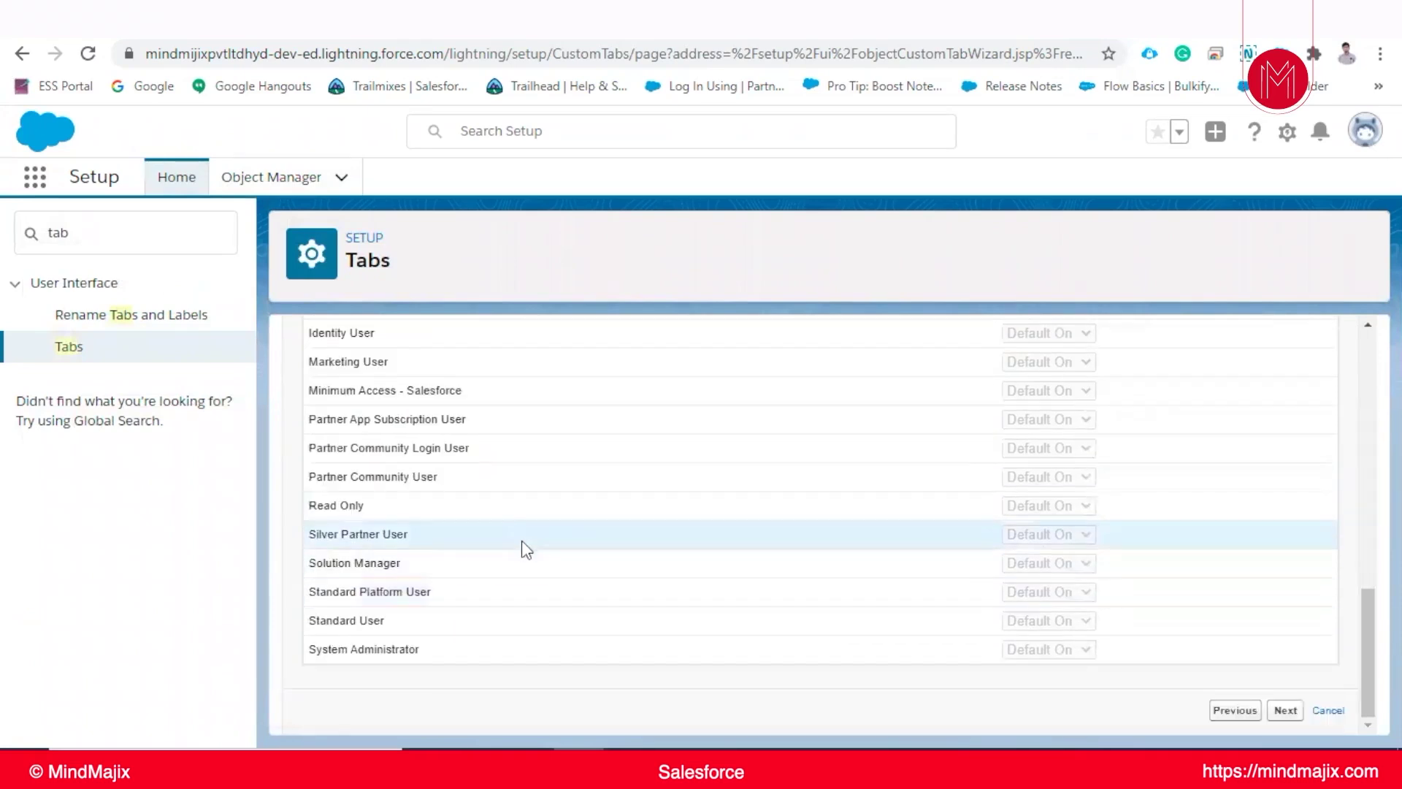
pyautogui.scroll(3, 1130, 529)
pyautogui.scroll(-3, 1130, 530)
pyautogui.click(1286, 710)
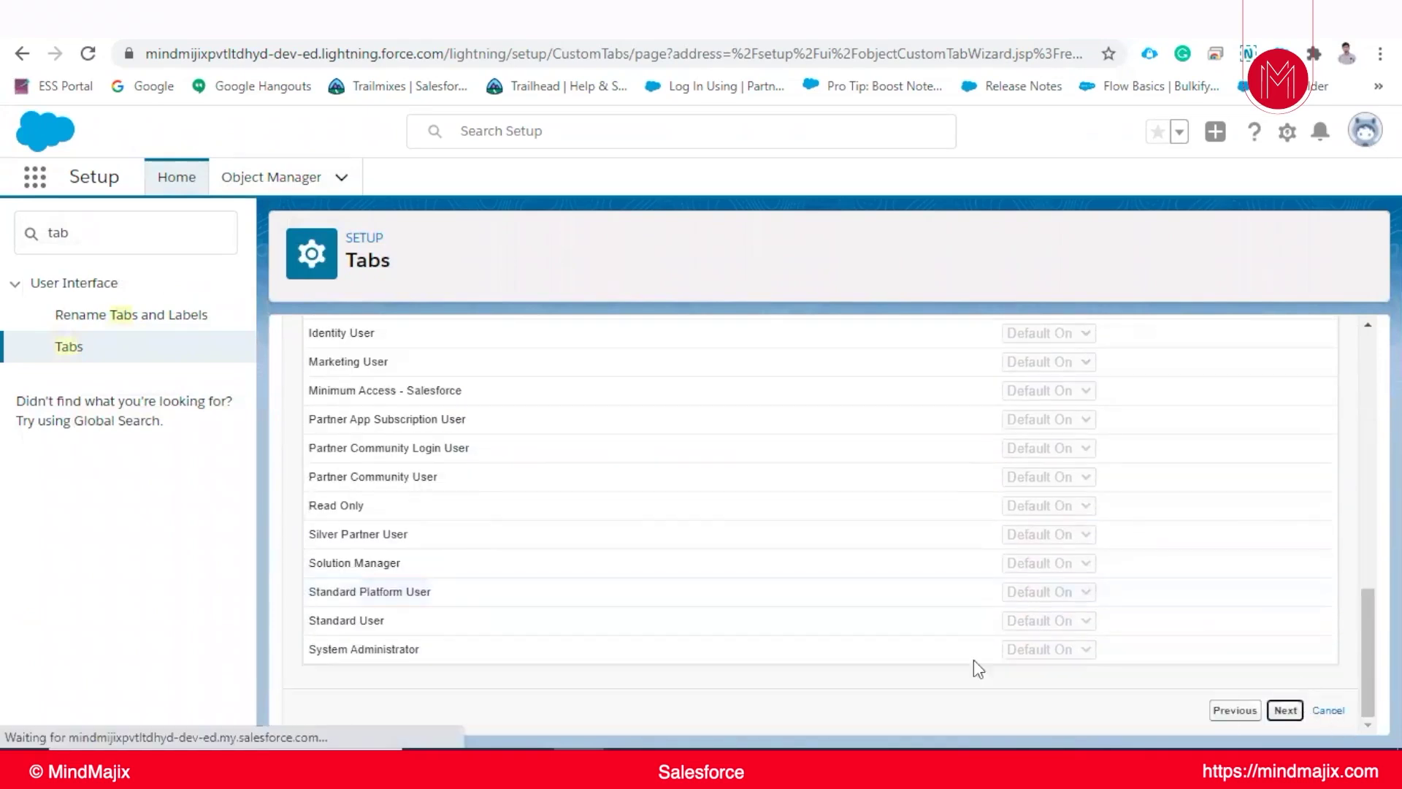
# - Exclude the Student tab from the Queue Management app, keep it in the other apps, and save the tab
pyautogui.scroll(-10, 779, 522)
pyautogui.scroll(10, 471, 476)
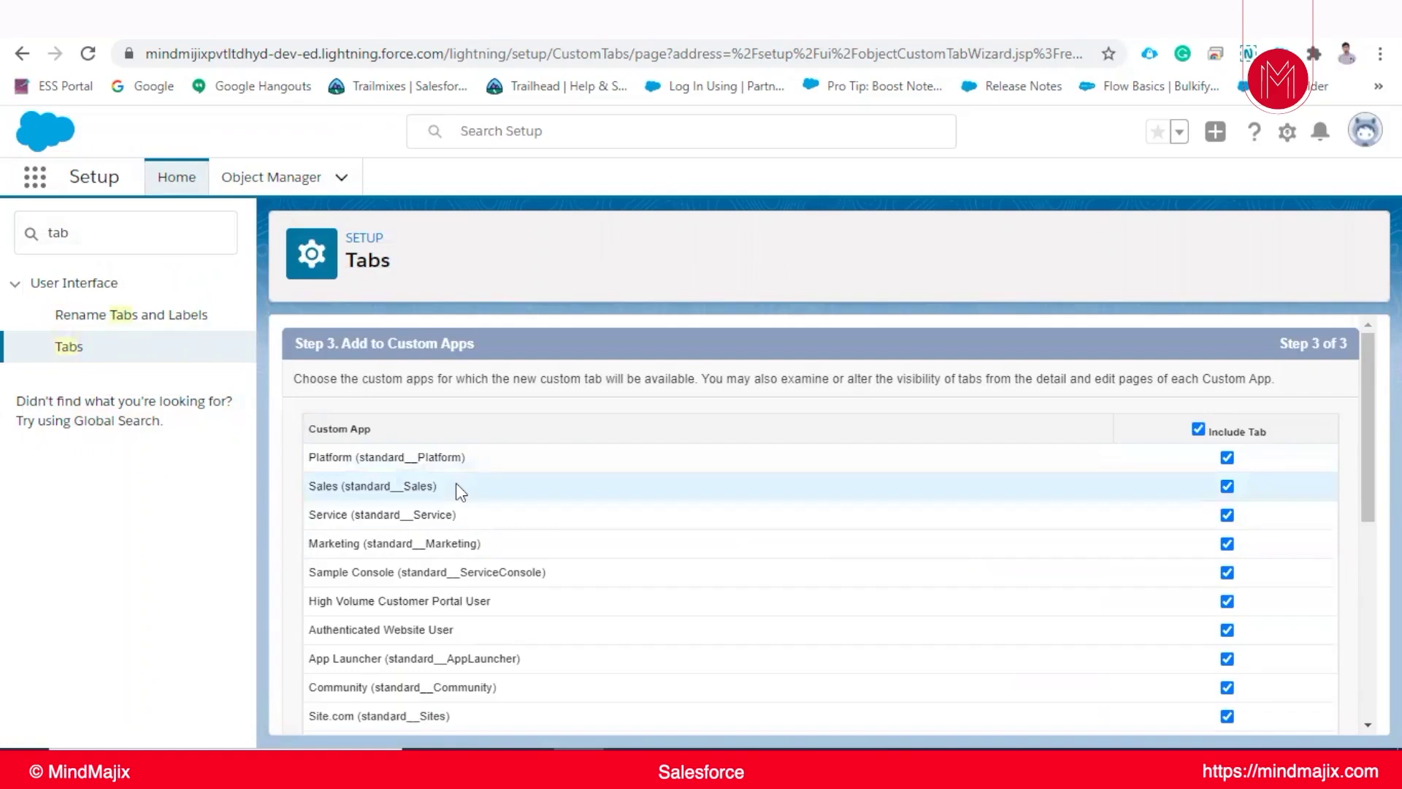
pyautogui.scroll(-10, 456, 484)
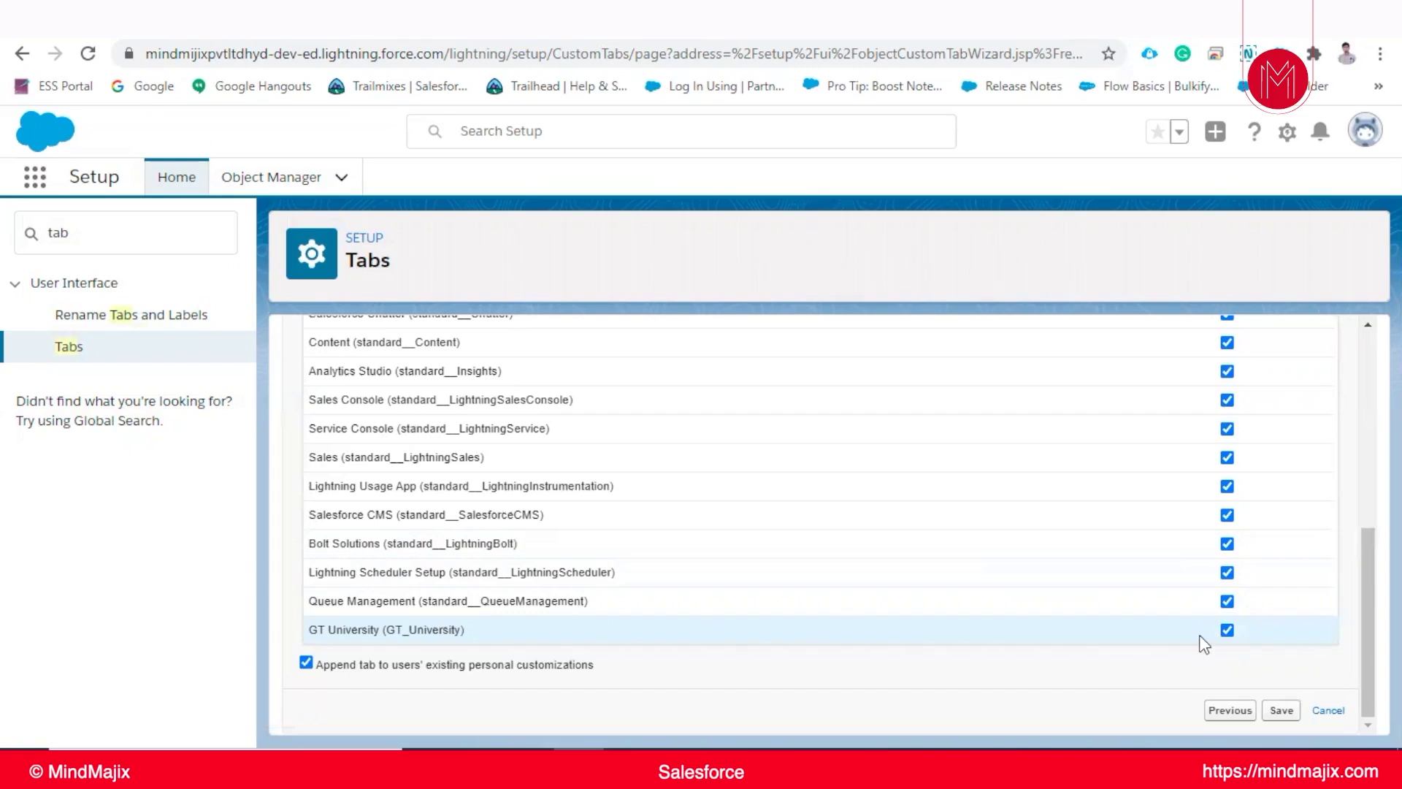
pyautogui.click(1227, 601)
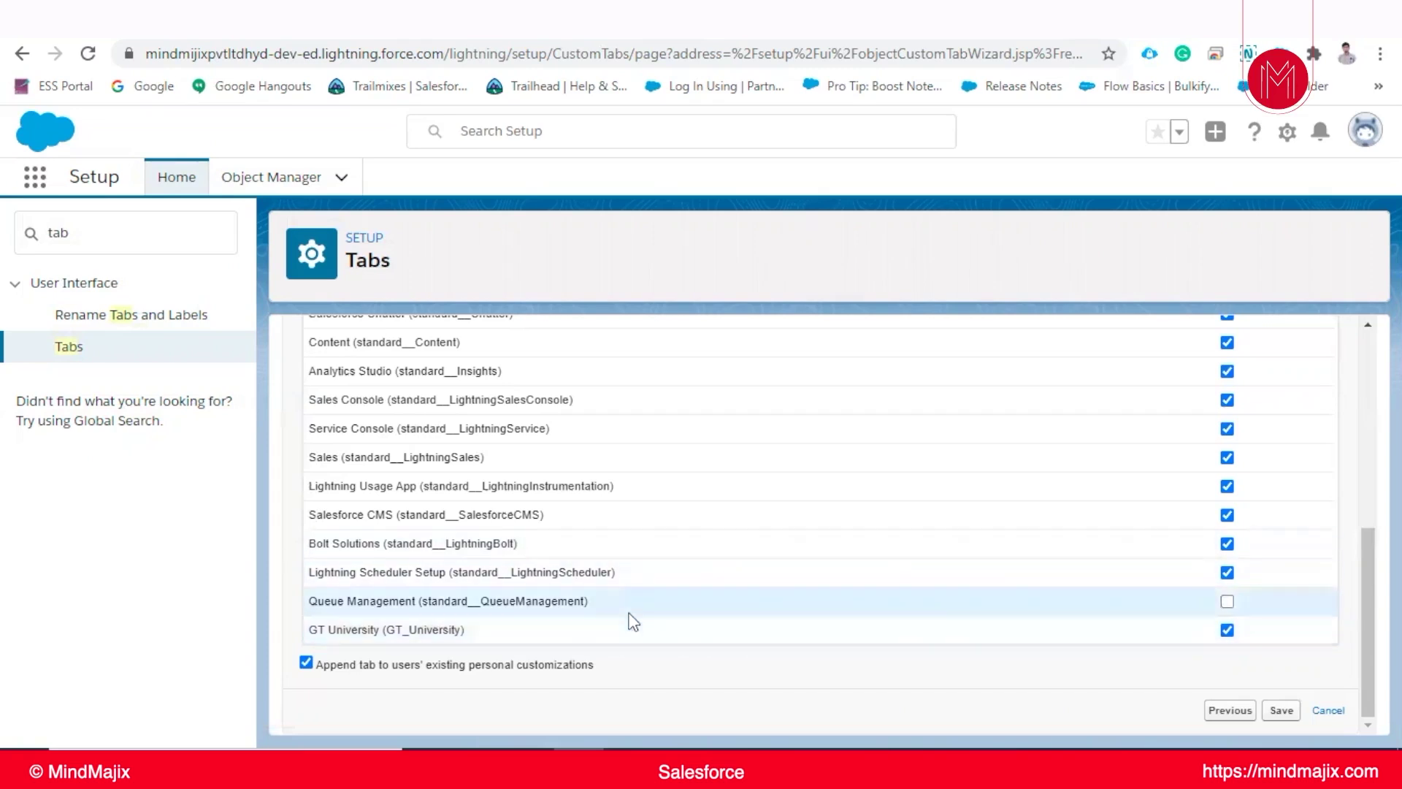
pyautogui.click(1289, 714)
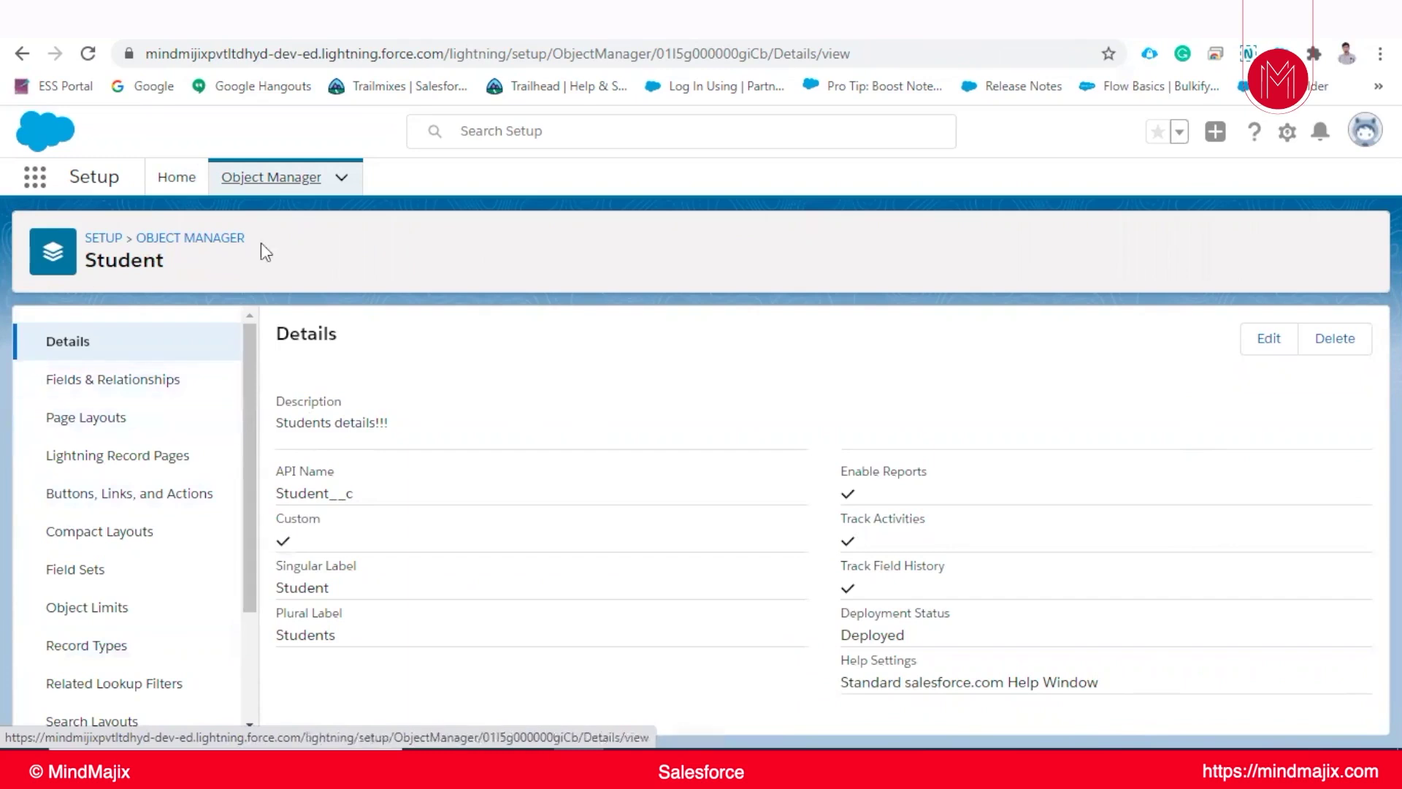
# - Search the Object Manager list for "stu" and clear the search
pyautogui.click(191, 237)
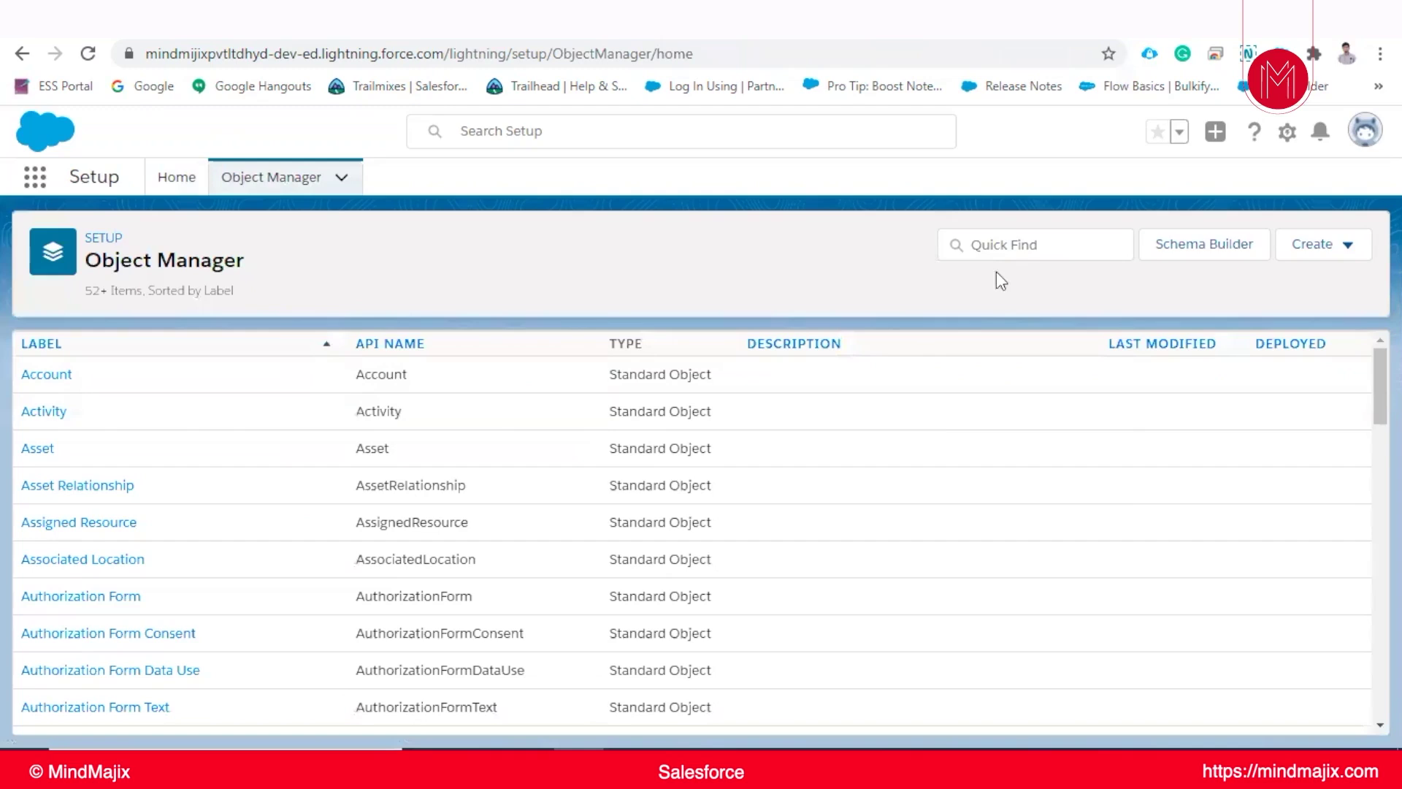
pyautogui.click(1000, 247)
pyautogui.write('st')
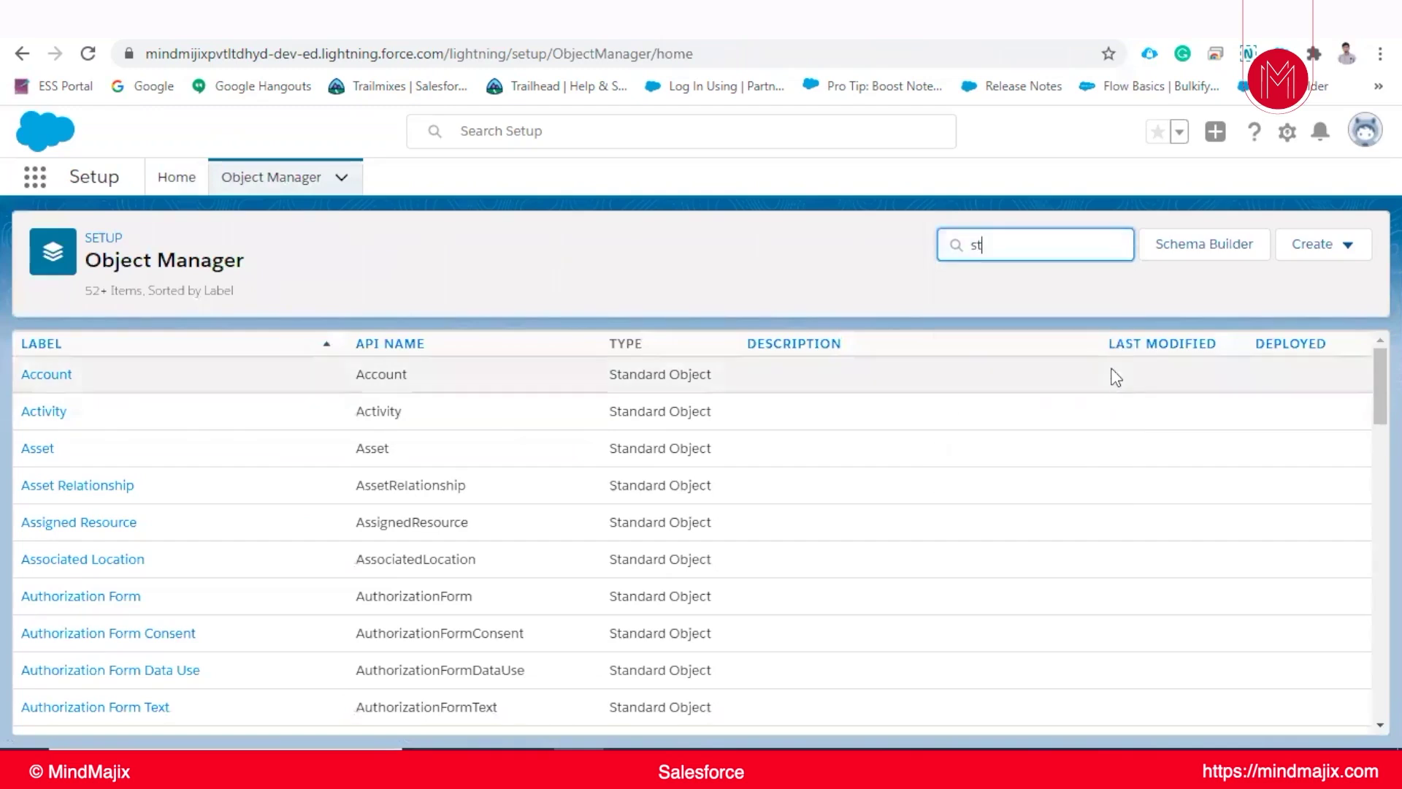
pyautogui.write('u')
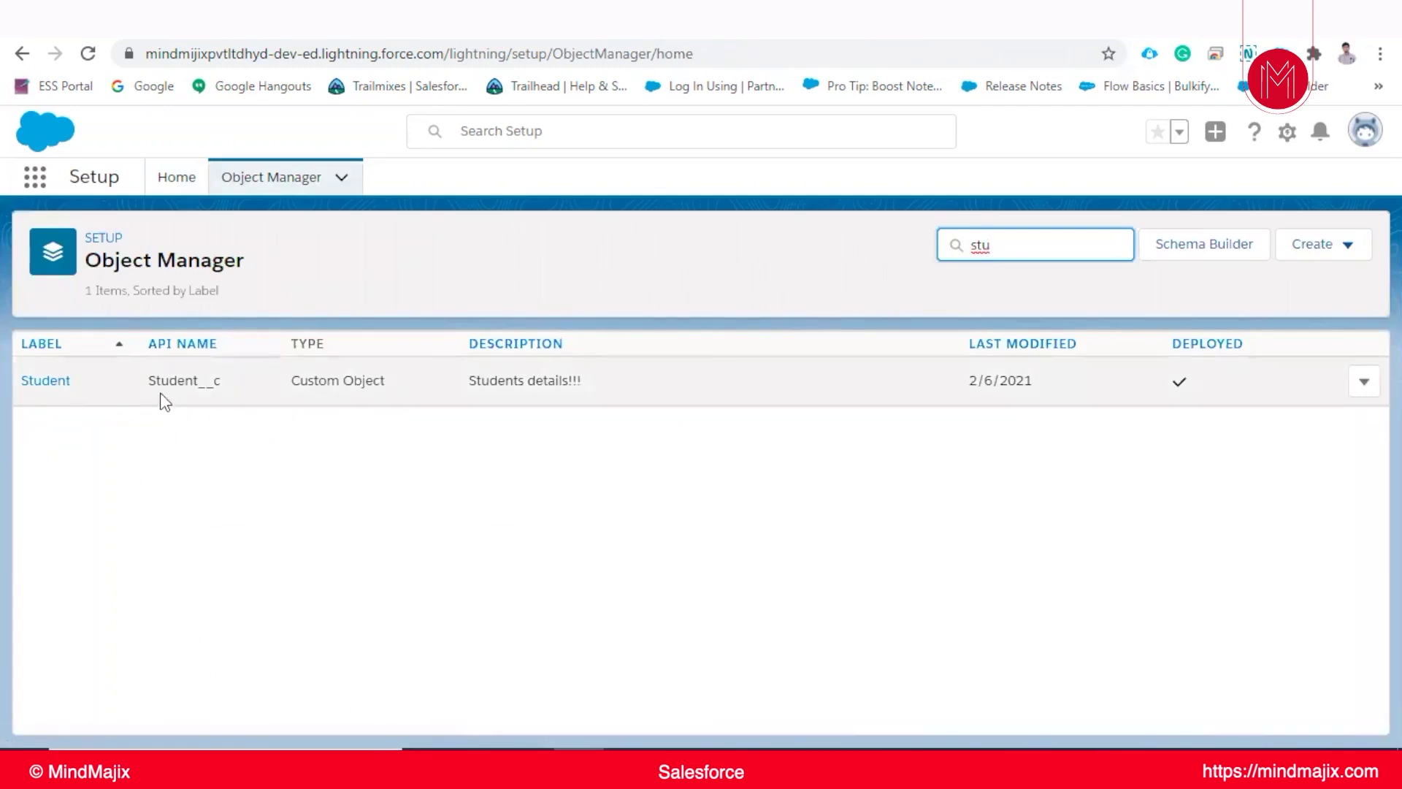
pyautogui.moveTo(1049, 254); pyautogui.dragTo(920, 263)
pyautogui.press('BackSpace')
pyautogui.press('BackSpace')
pyautogui.press('BackSpace')
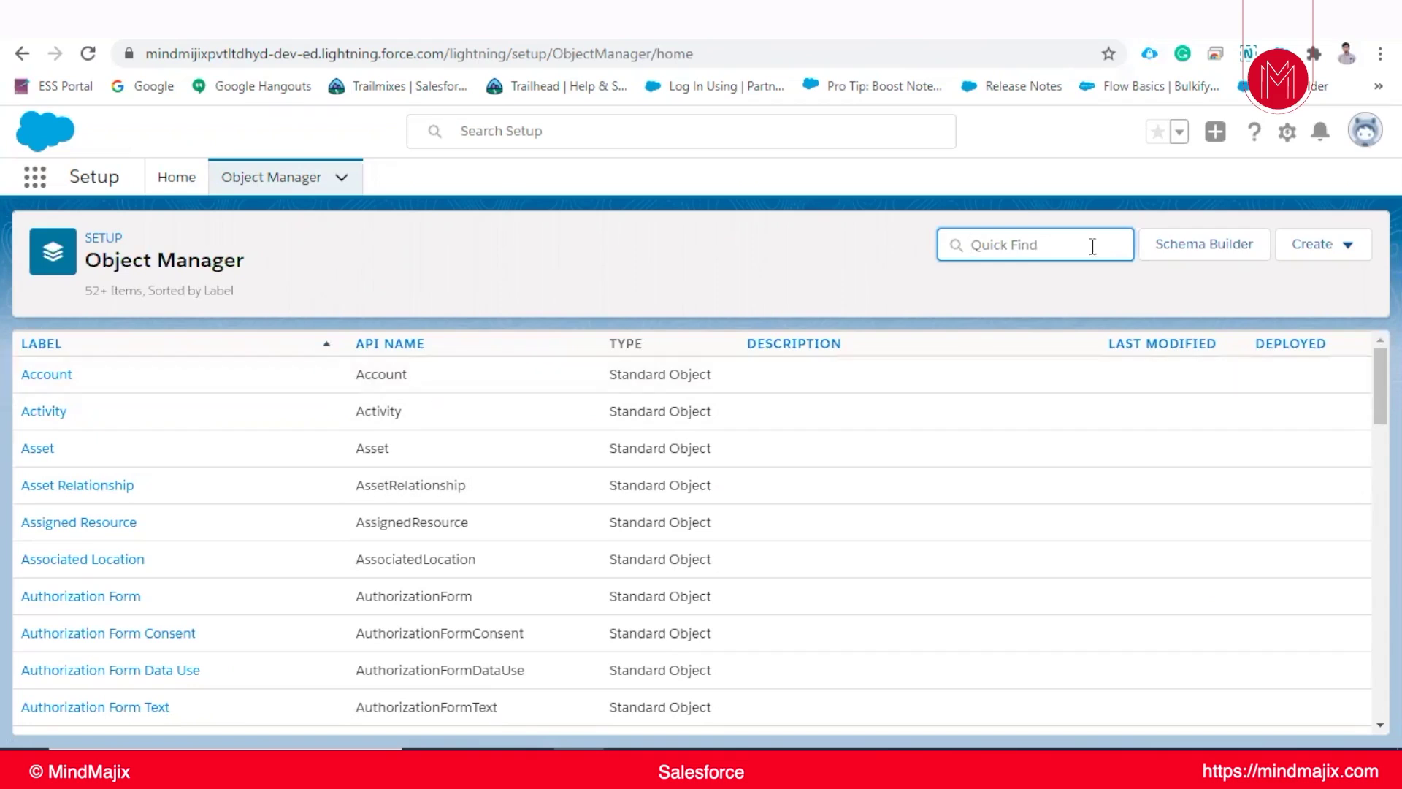
# - Examine the options for creating a custom object in Object Manager
pyautogui.click(1152, 243)
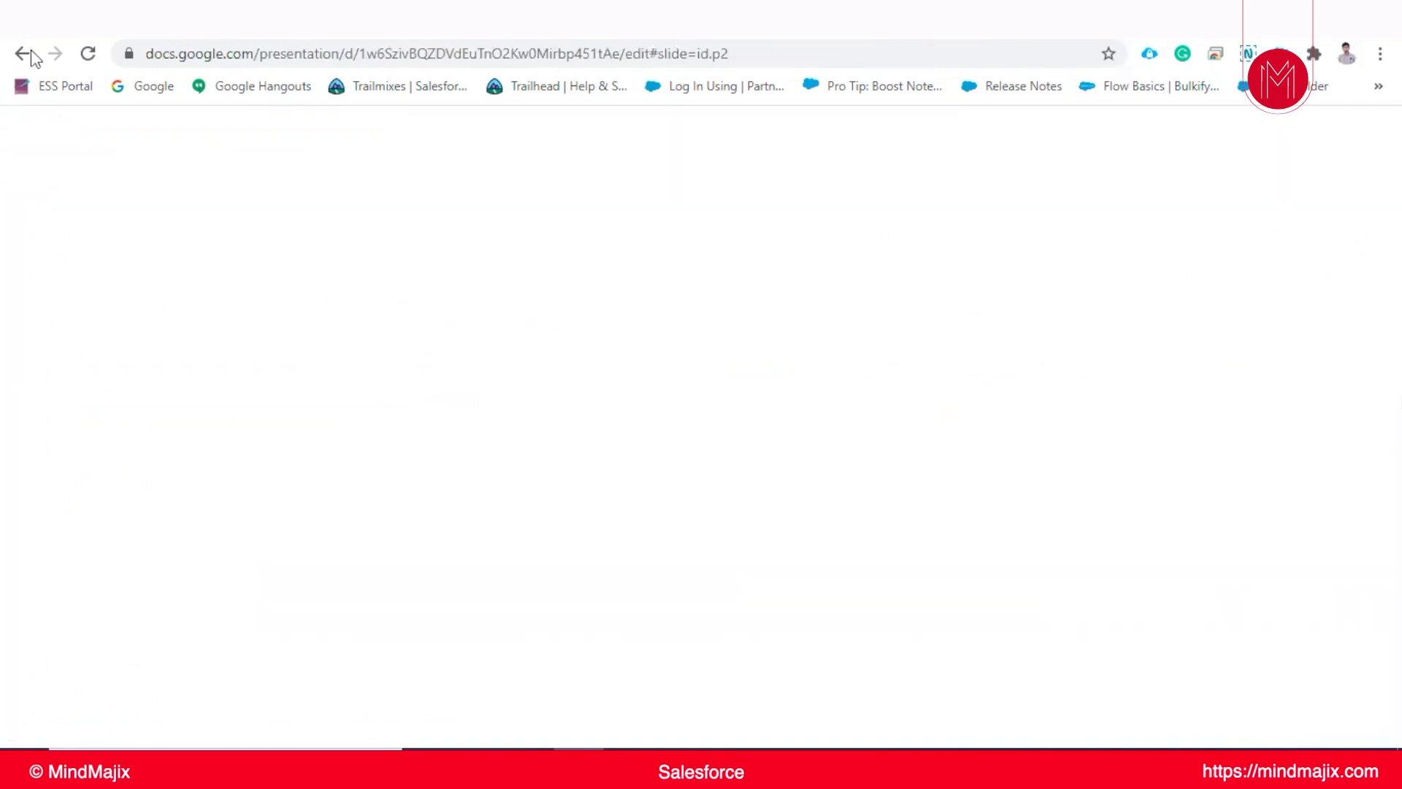
pyautogui.click(28, 53)
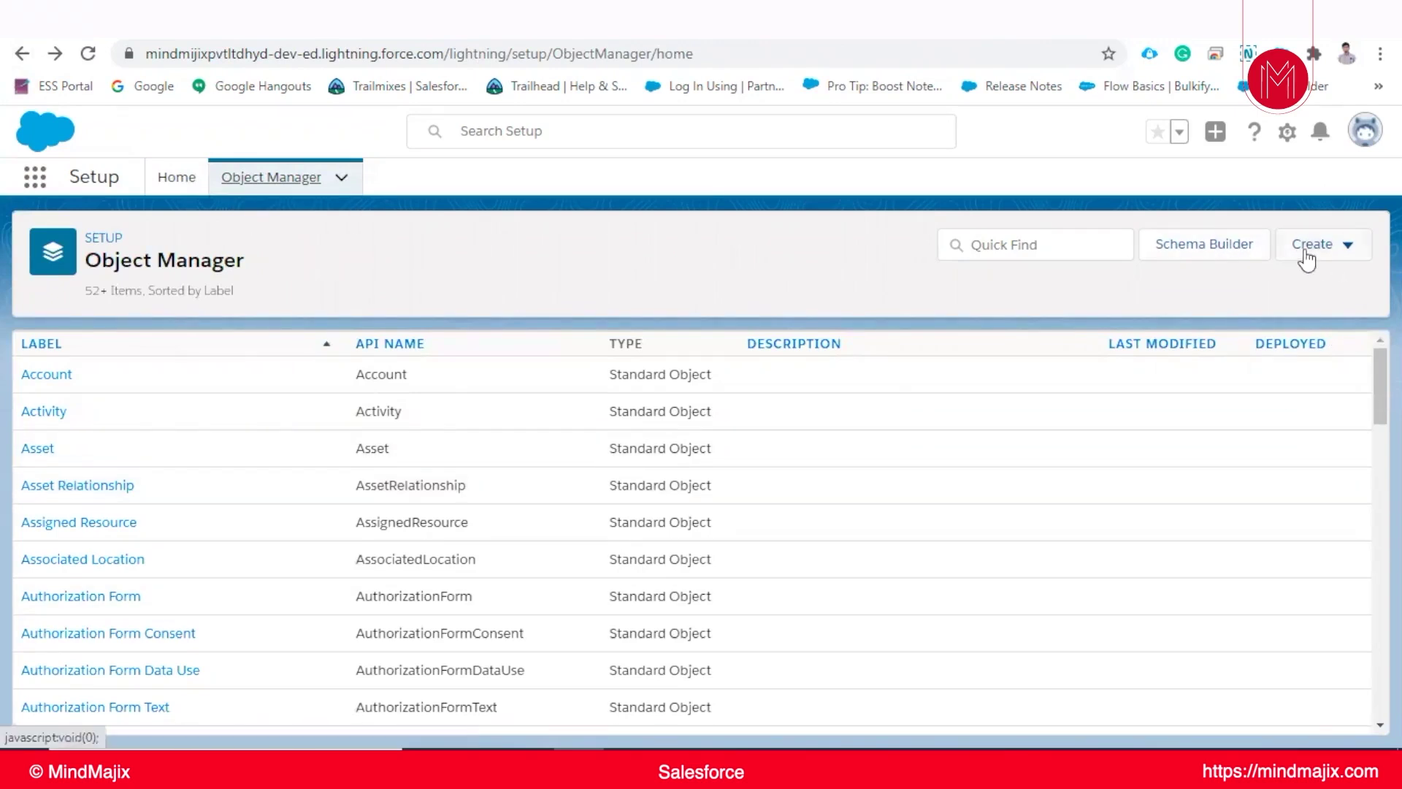
pyautogui.click(1338, 248)
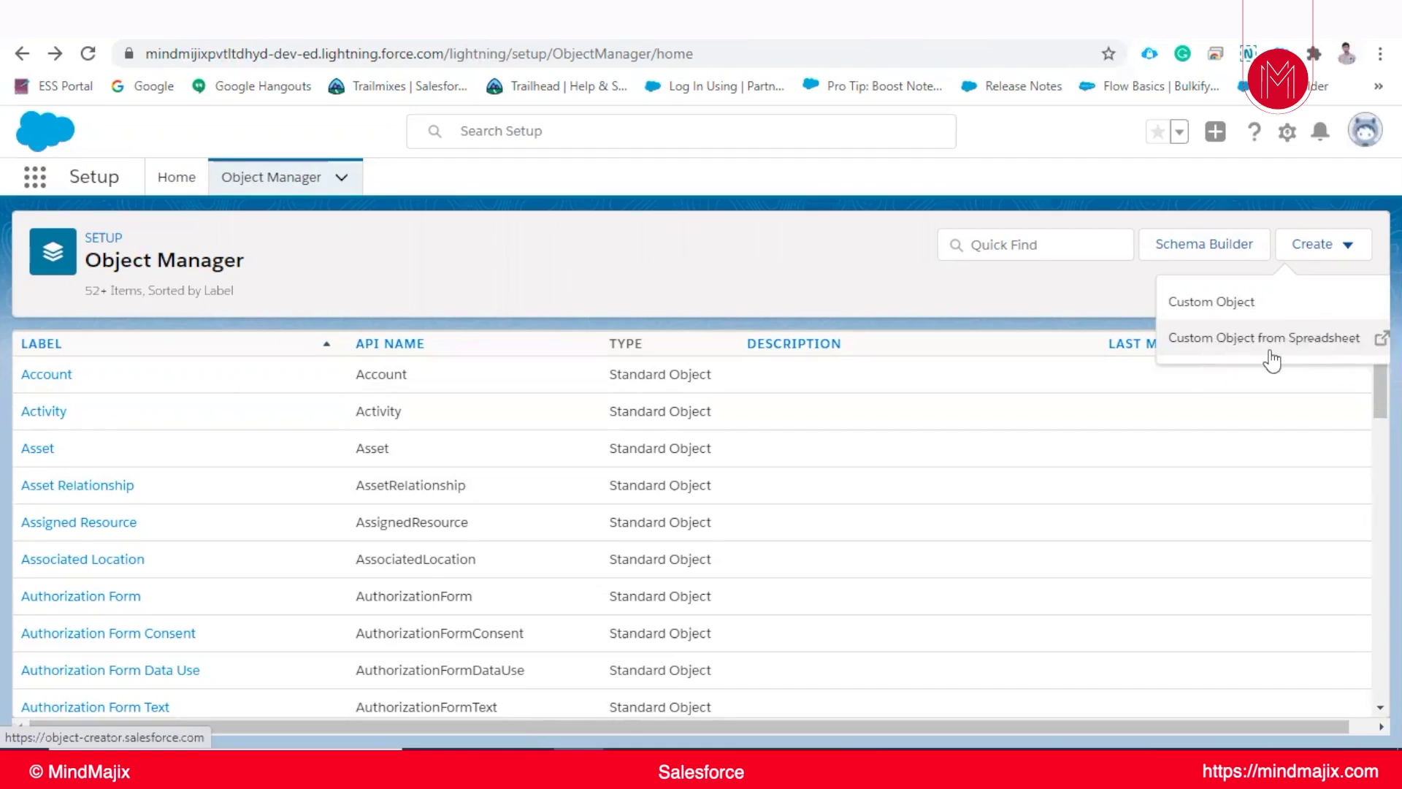
pyautogui.click(1075, 309)
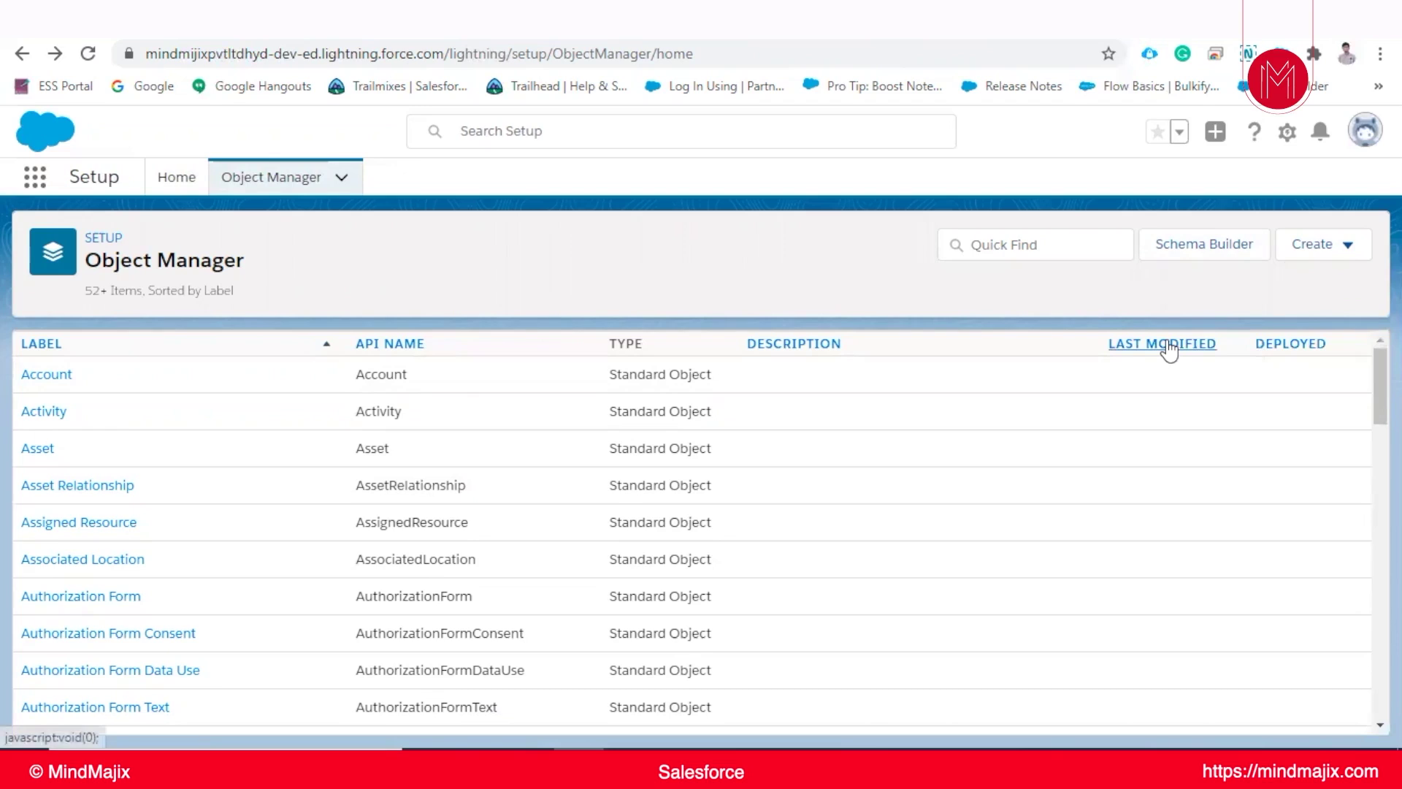
# - Open Schema Builder and examine the object diagrams on its canvas
pyautogui.click(1188, 255)
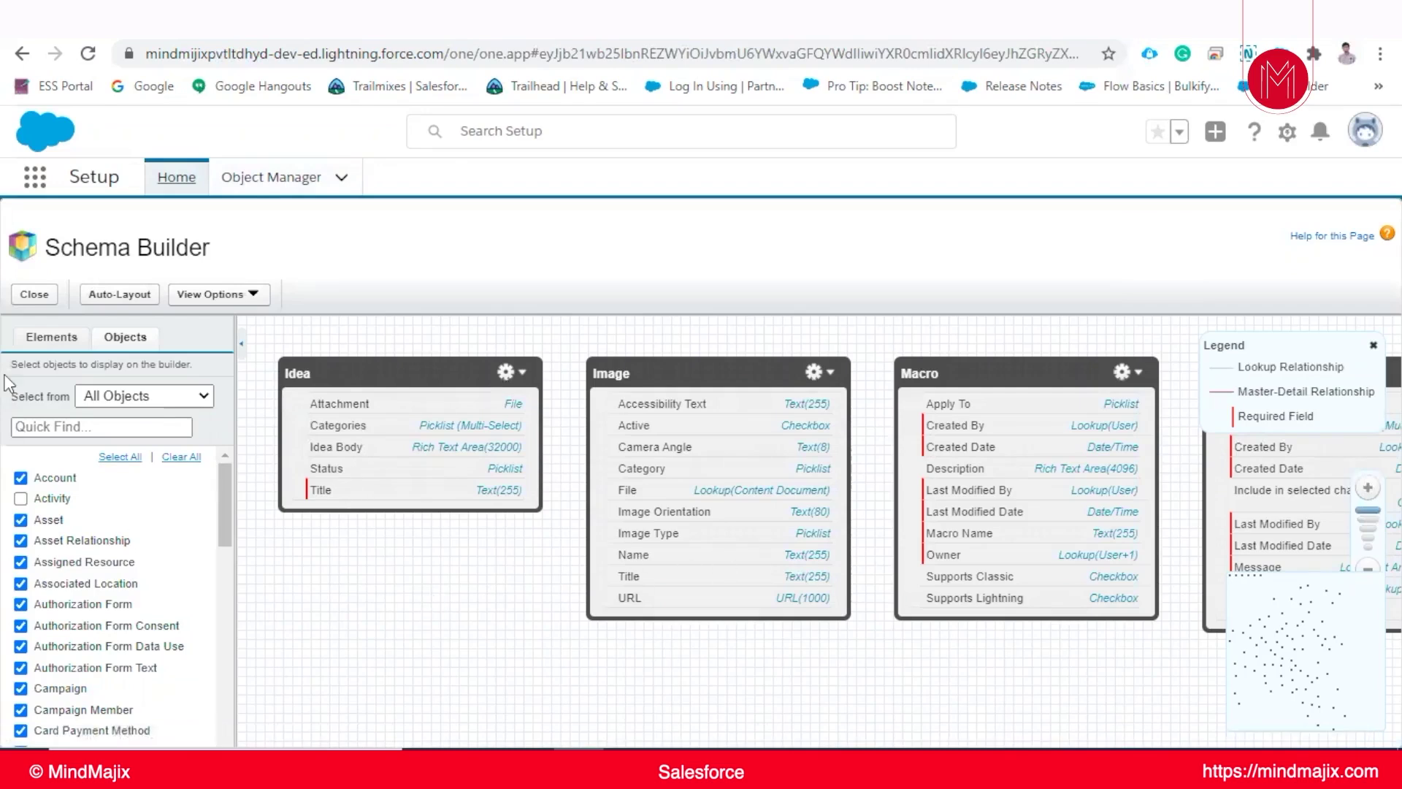
pyautogui.scroll(-1, 1106, 384)
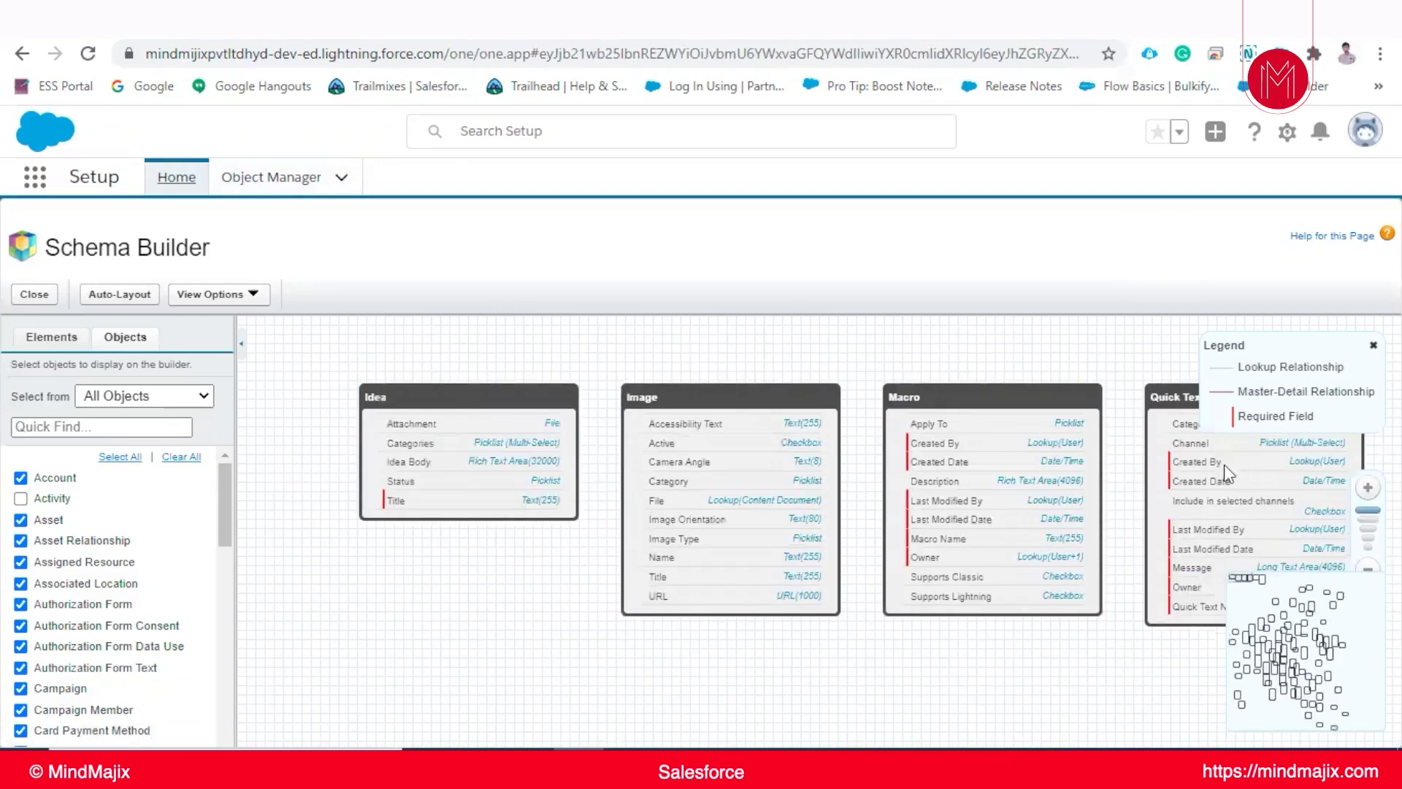
pyautogui.scroll(-1, 1215, 452)
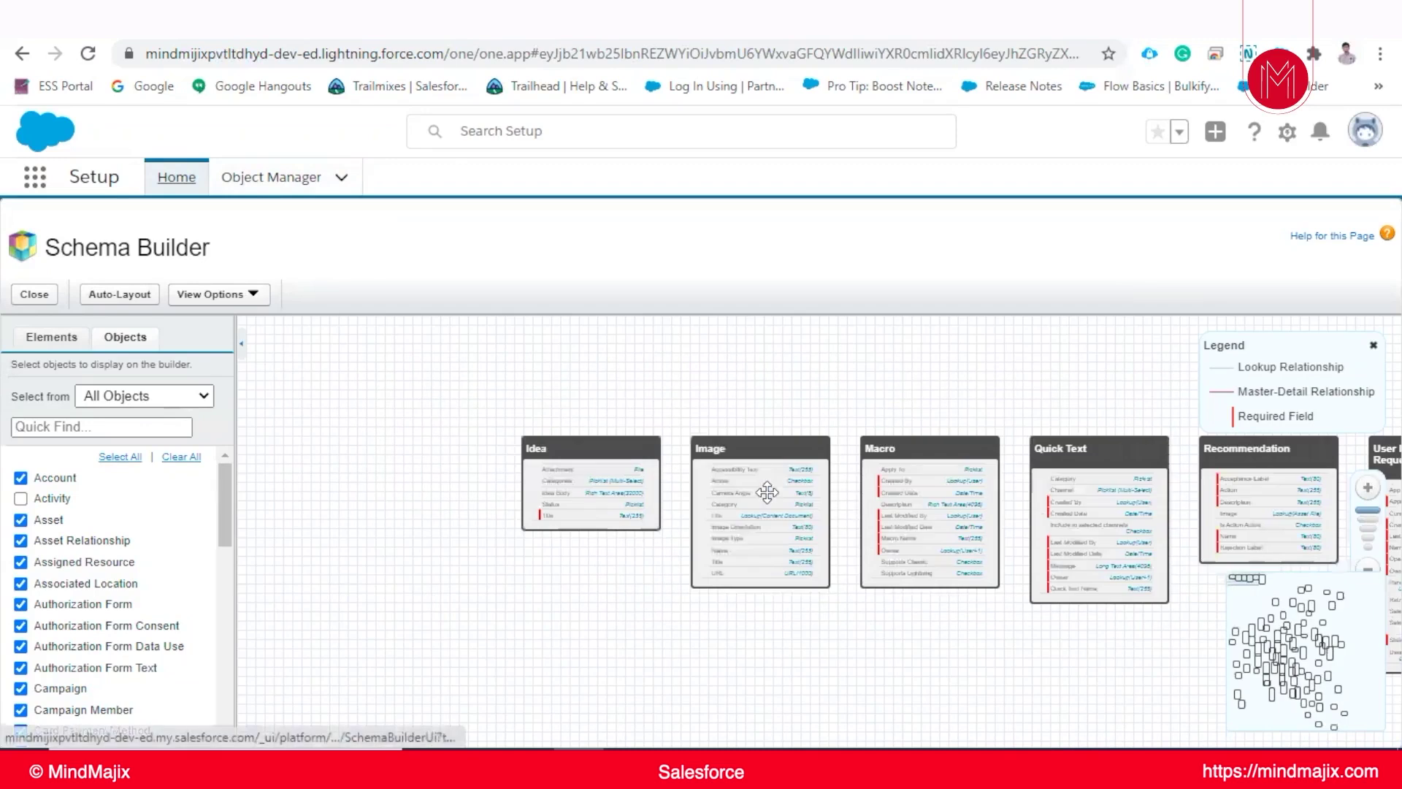
pyautogui.scroll(1, 634, 543)
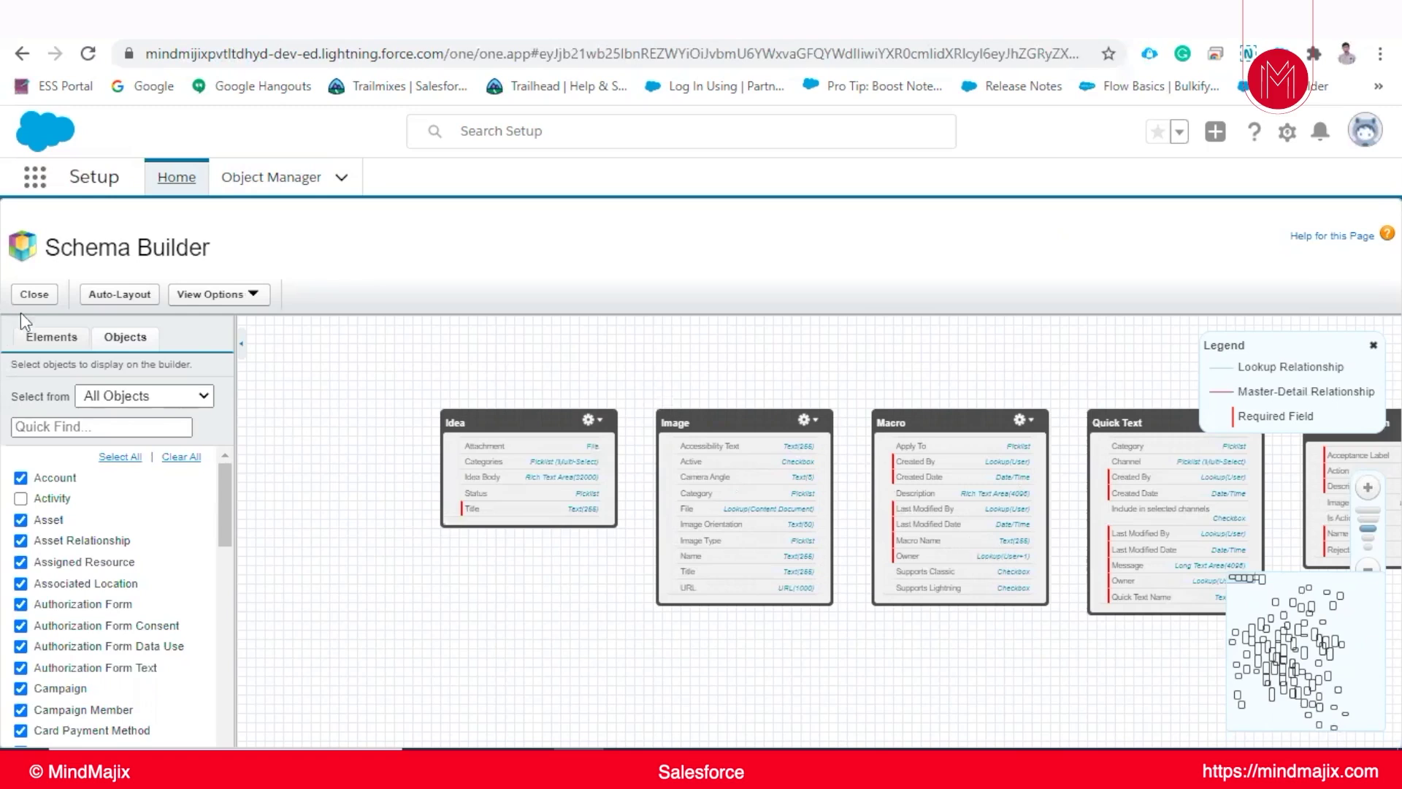
# - Show the schema elements that can be added to the canvas and hide the legend
pyautogui.click(46, 348)
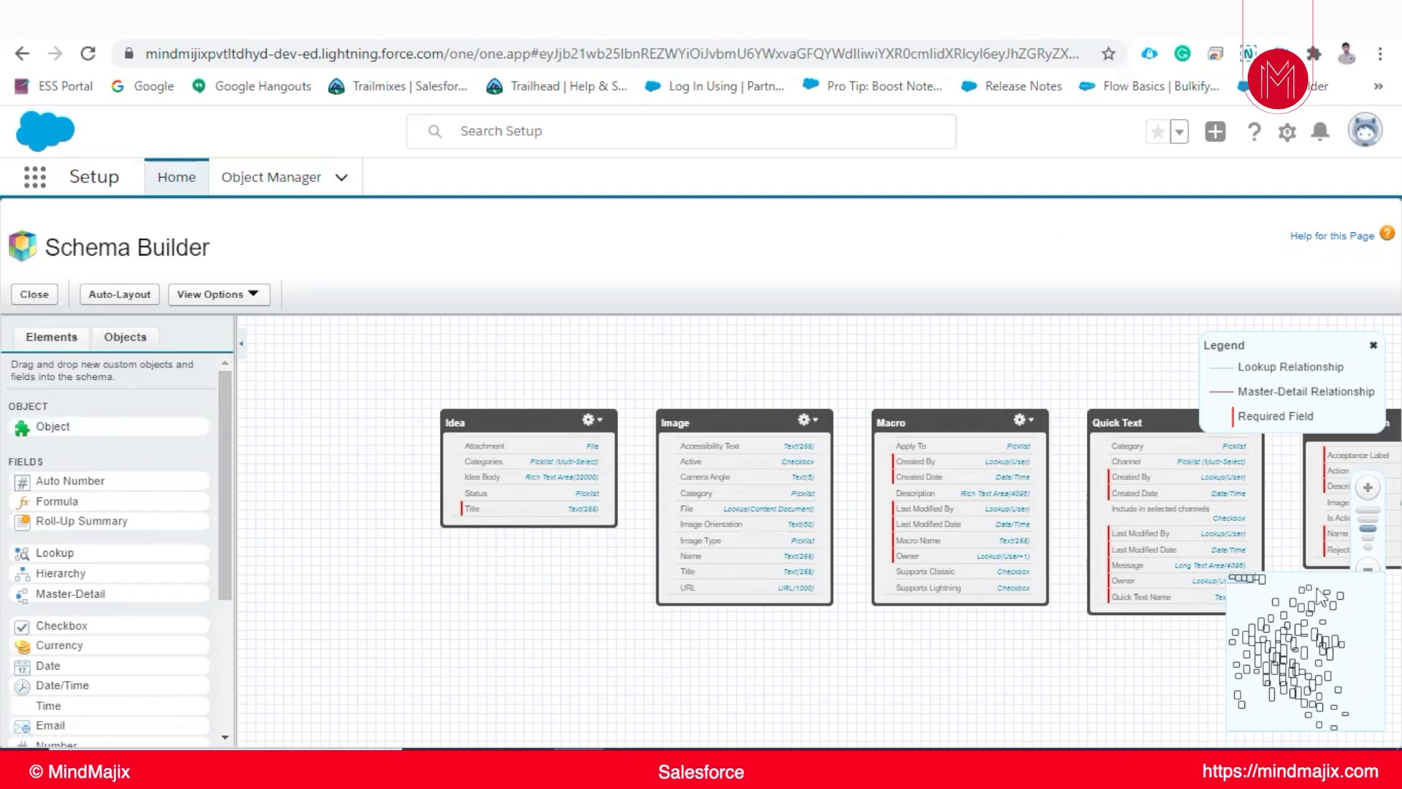
pyautogui.click(1373, 345)
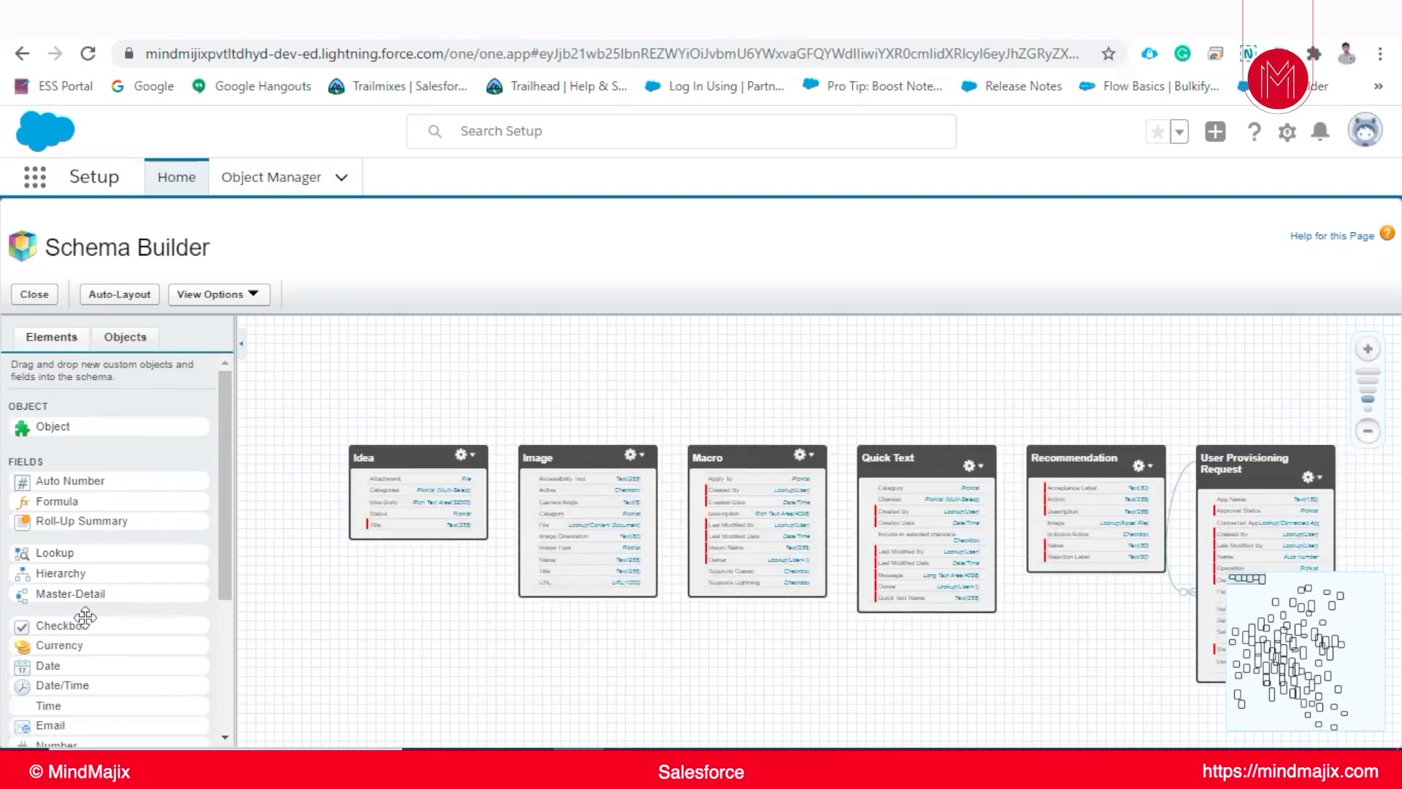
pyautogui.click(241, 345)
pyautogui.click(13, 344)
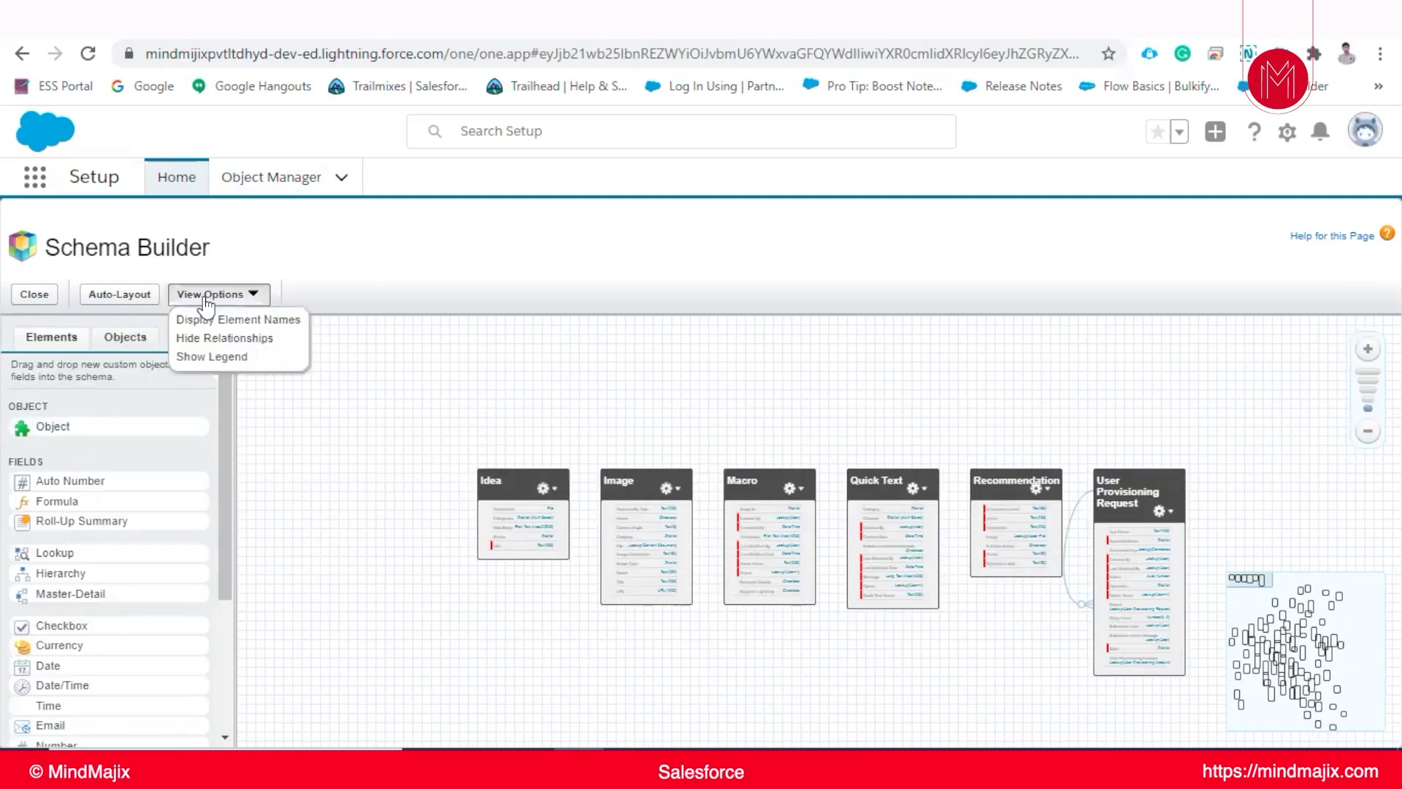
# - Add a new object to the schema canvas, setting its label to Employee and its plural label to Employees
pyautogui.moveTo(69, 422); pyautogui.dragTo(354, 401)
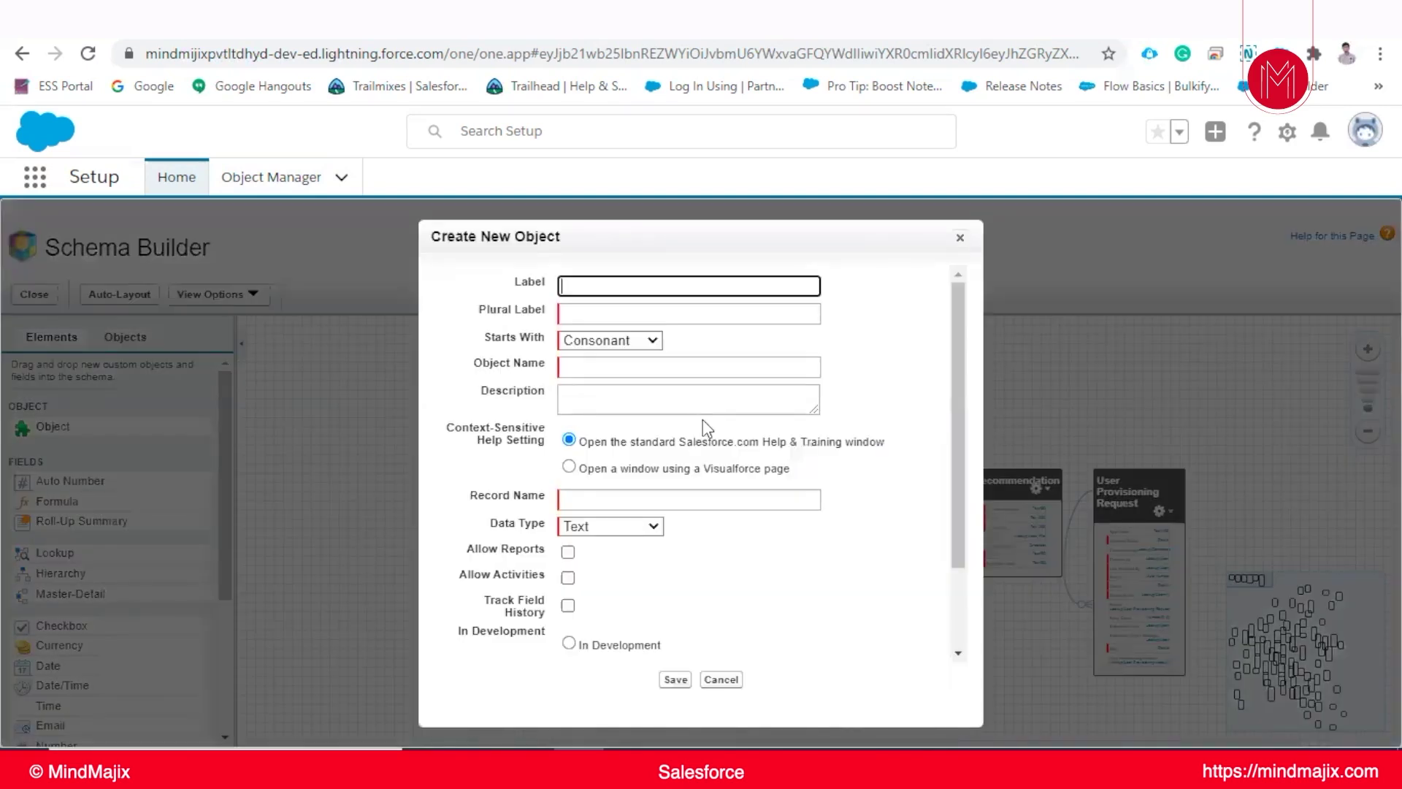
pyautogui.write('Employee')
pyautogui.click(698, 314)
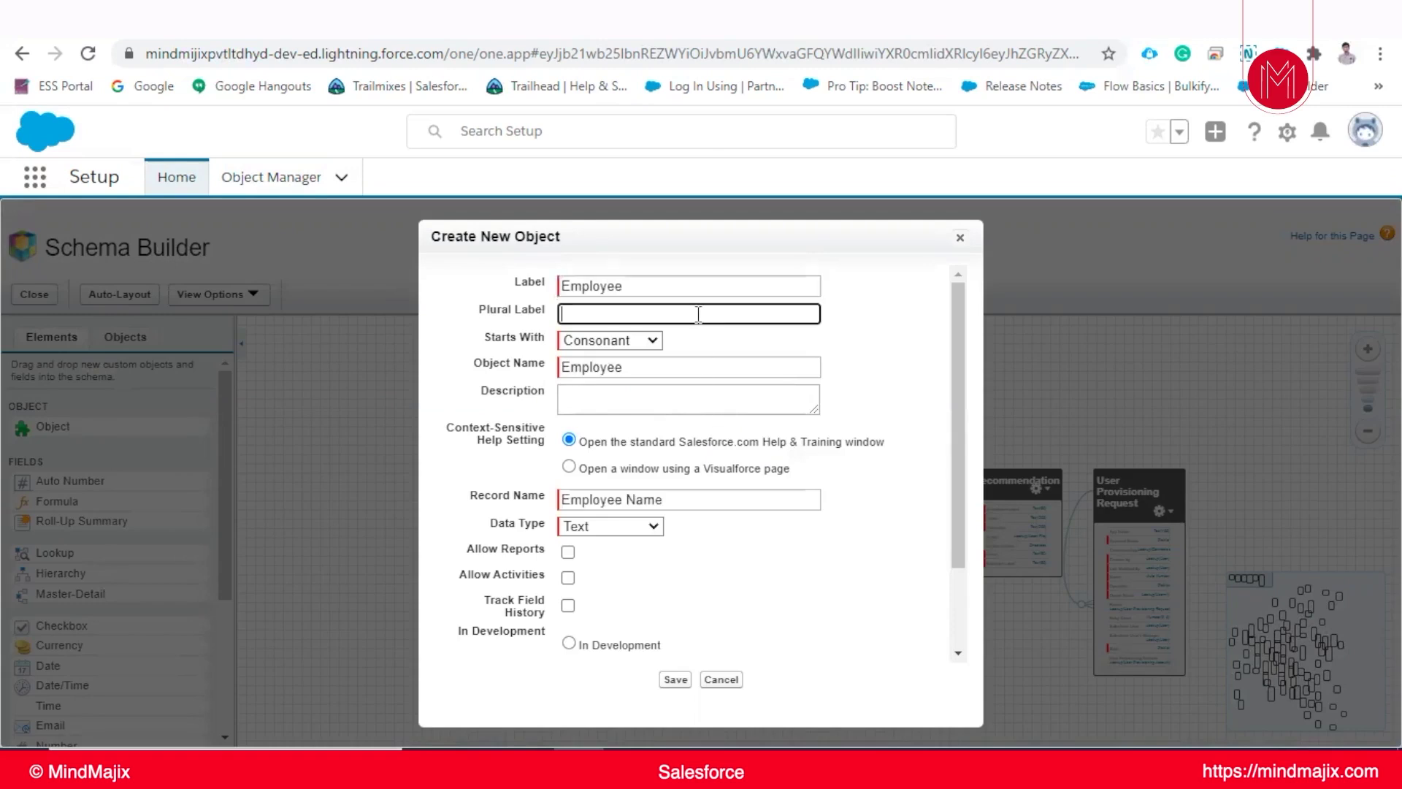
pyautogui.write('Employees')
pyautogui.click(763, 438)
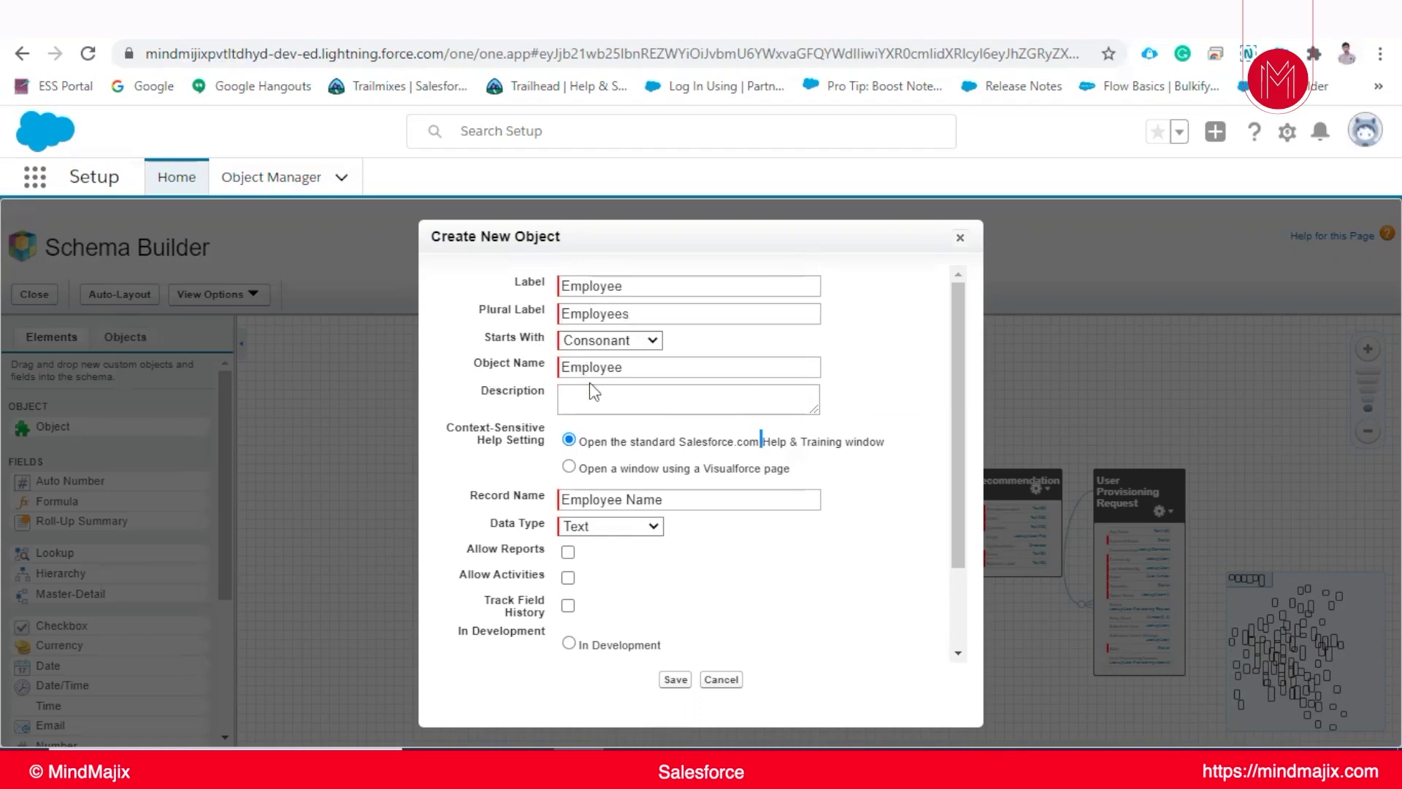
# - Use Employee Name as the new object's record name, with Text as its data type
pyautogui.scroll(-2, 718, 403)
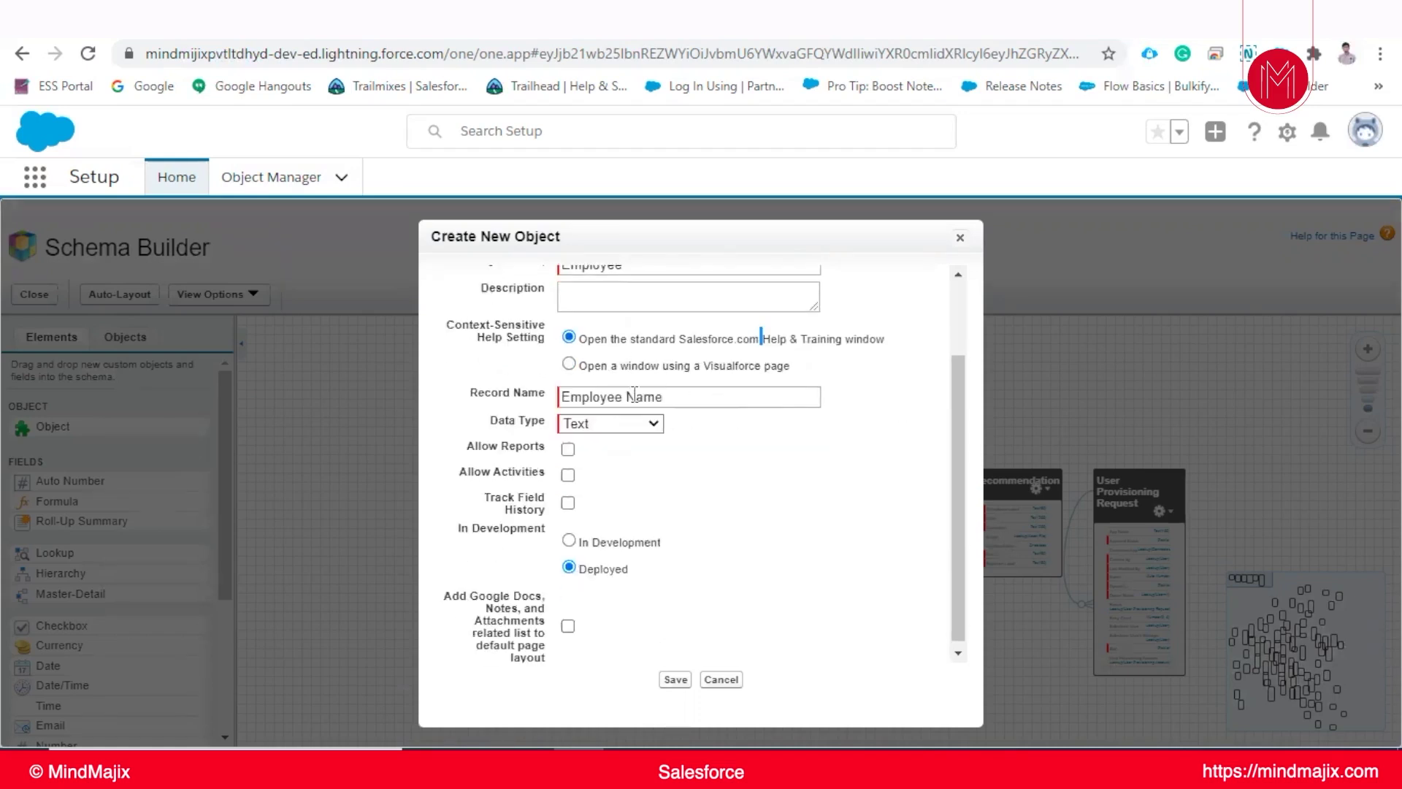
pyautogui.click(677, 402)
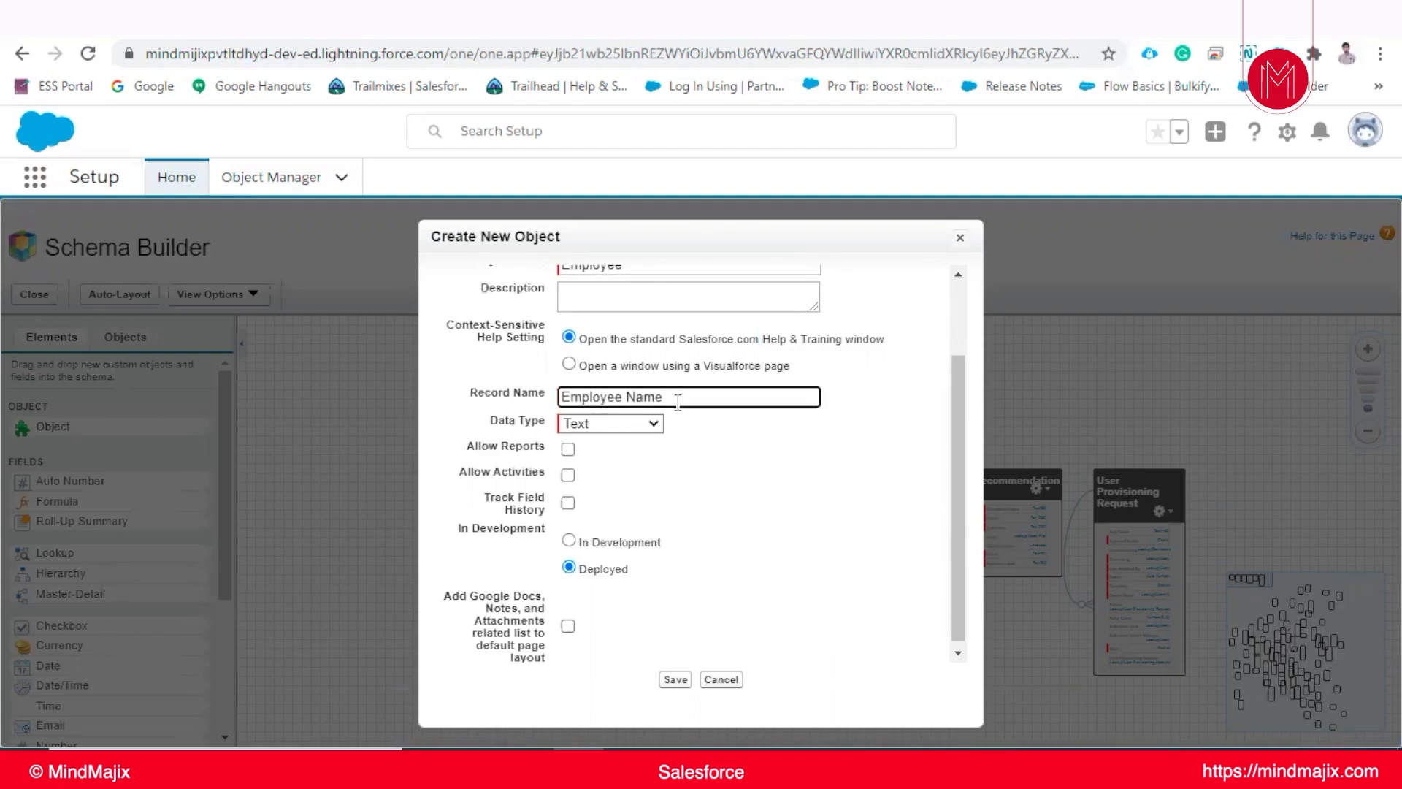
pyautogui.click(589, 430)
pyautogui.click(606, 459)
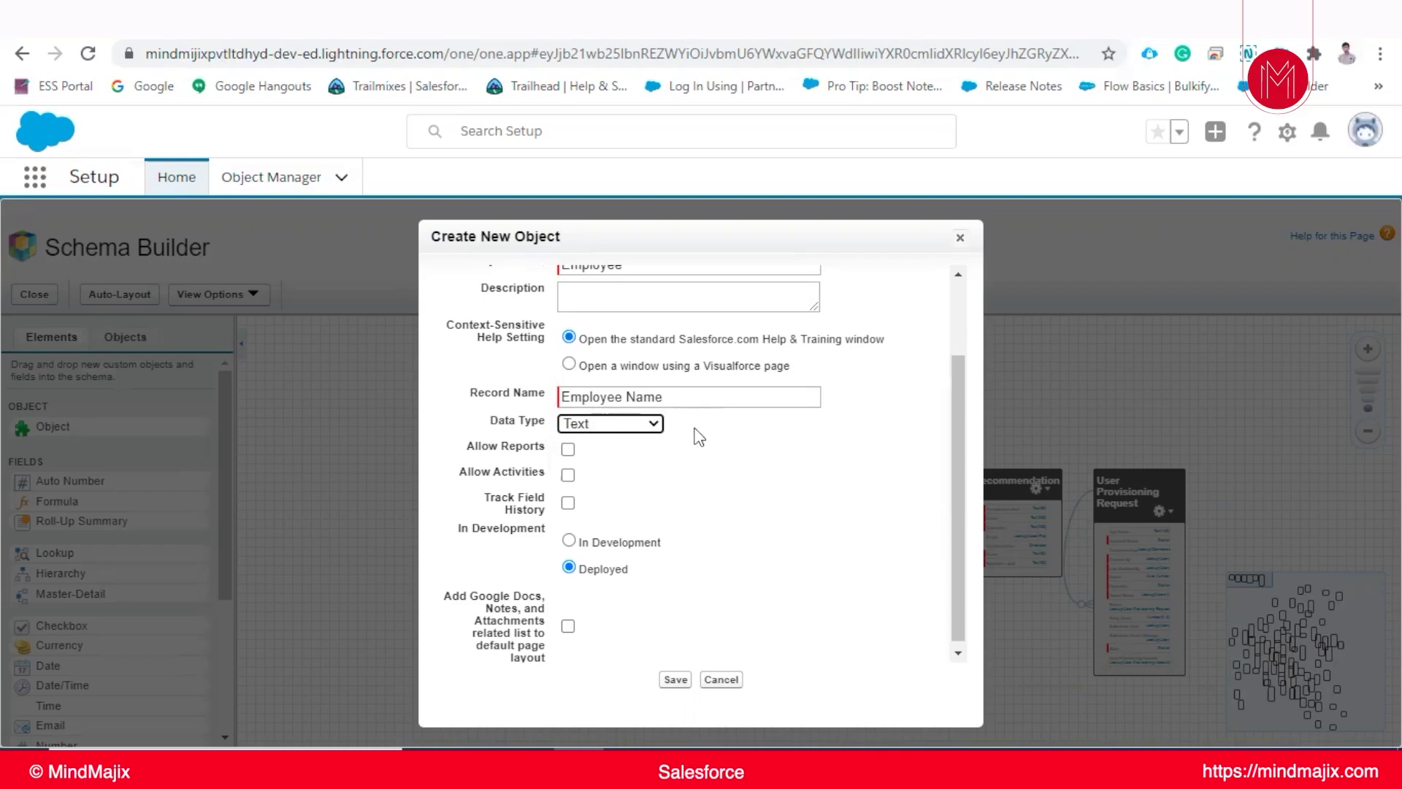
# - Allow reports, activities and field history tracking for the object, and add the Google Docs, Notes, and Attachments related list to its default layout
pyautogui.click(568, 448)
pyautogui.click(567, 476)
pyautogui.click(568, 502)
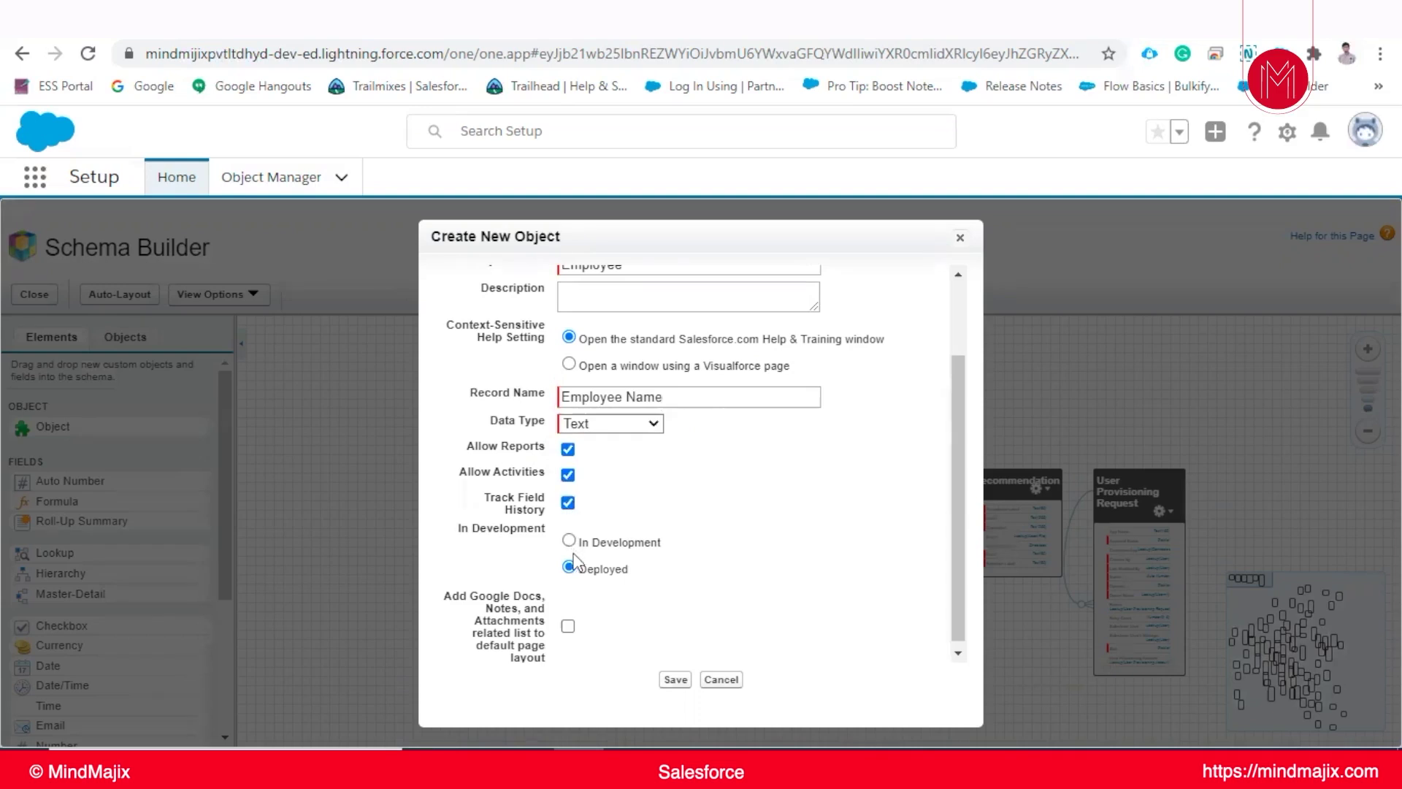
pyautogui.scroll(-1, 505, 619)
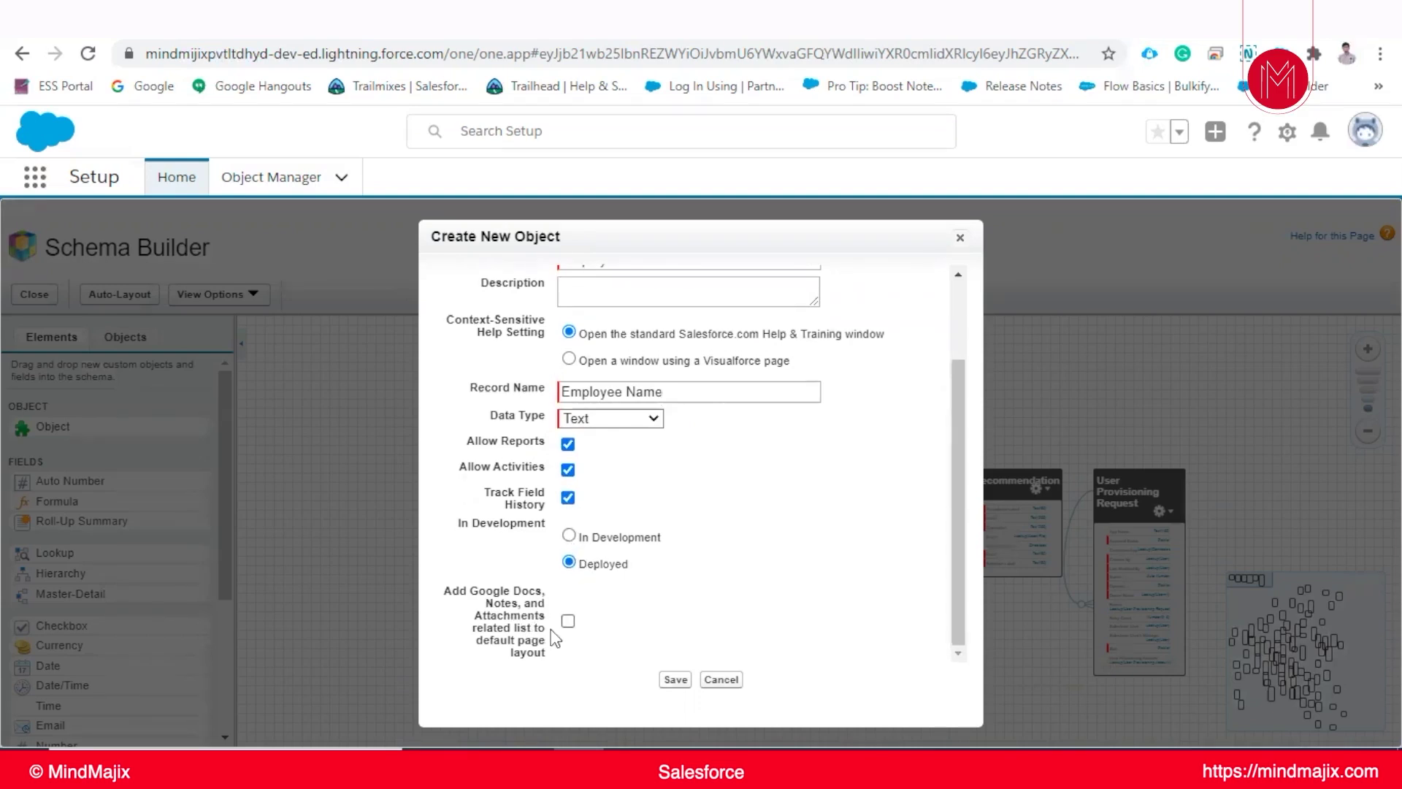
pyautogui.click(568, 621)
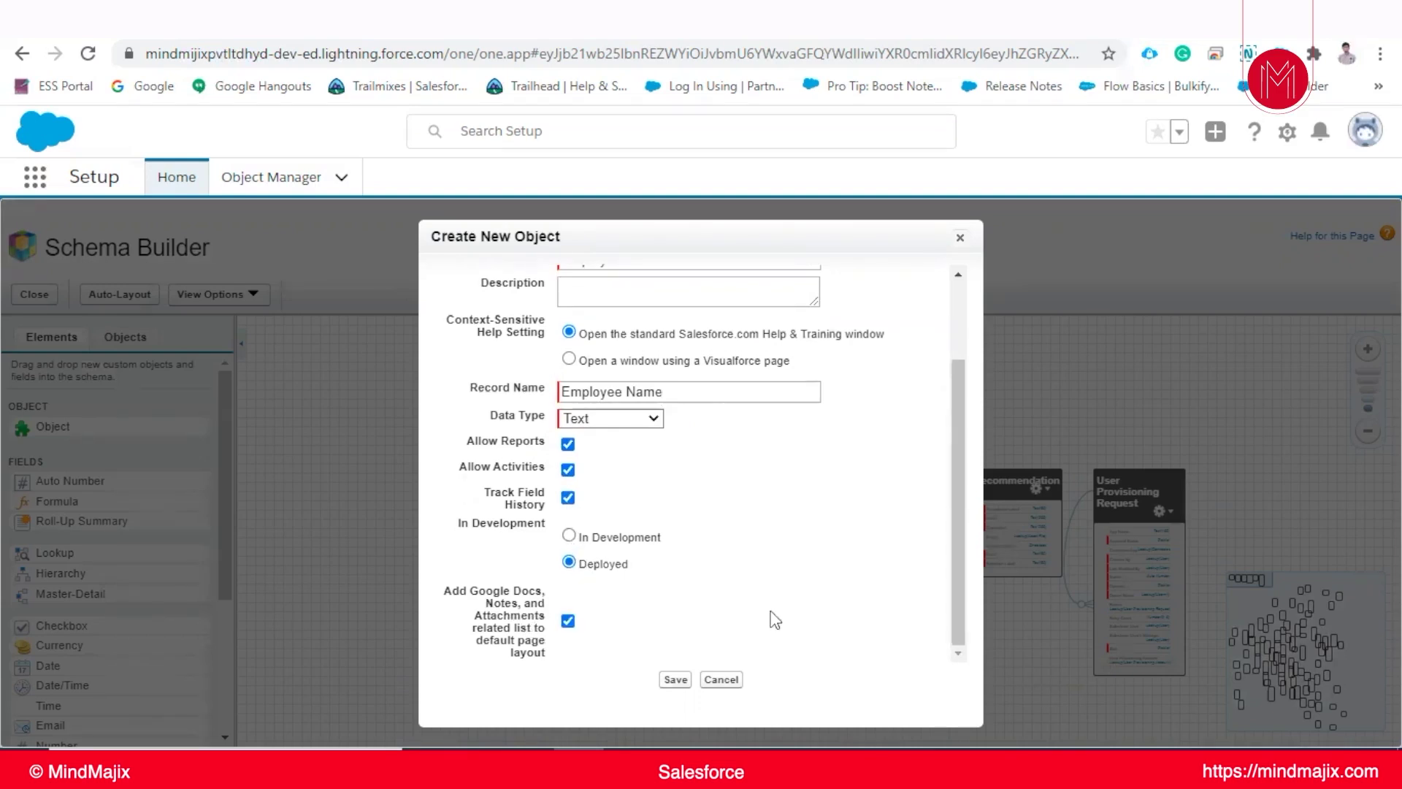
# - Save the Employee object and move its diagram to the upper-left area of the canvas, away from the Idea object
pyautogui.click(676, 680)
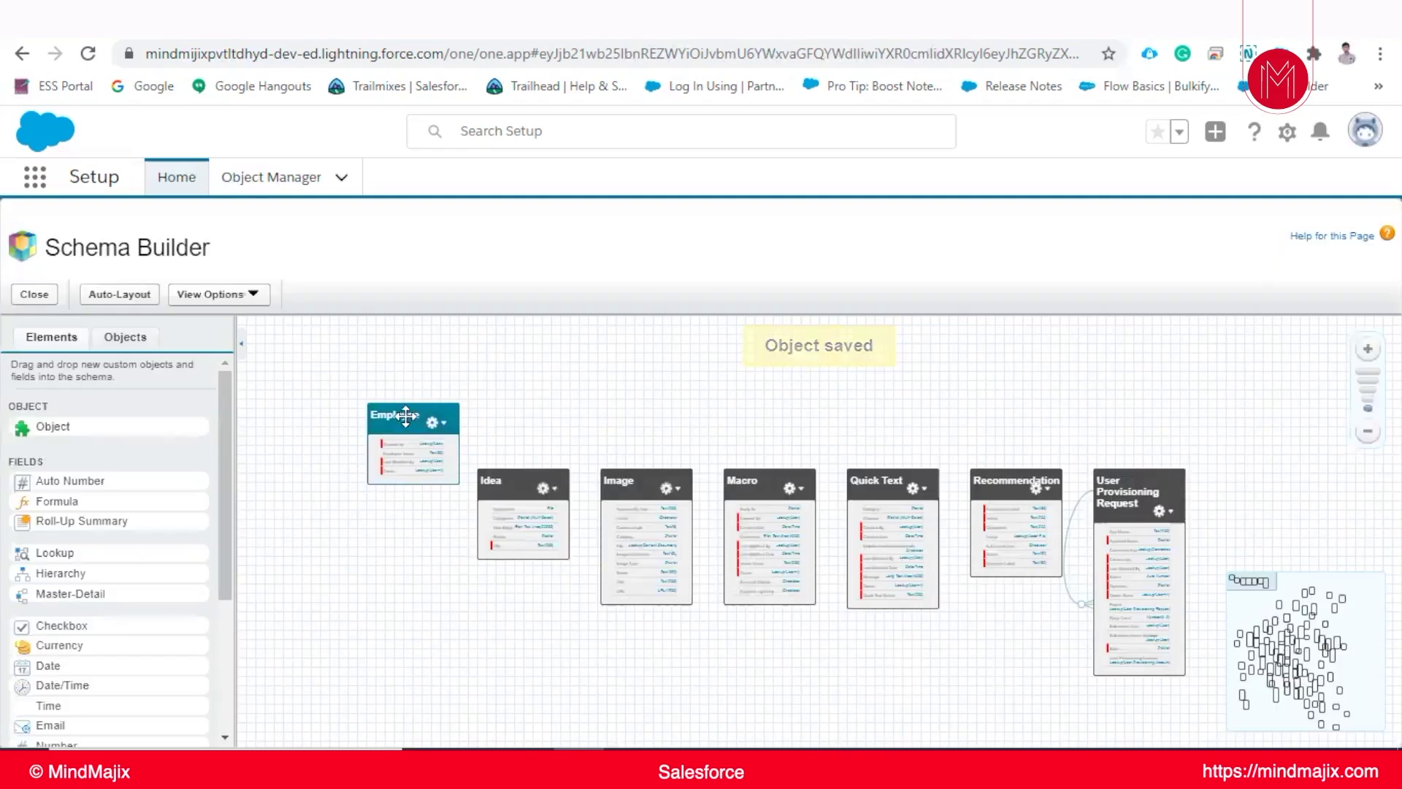
pyautogui.moveTo(406, 416); pyautogui.dragTo(303, 399)
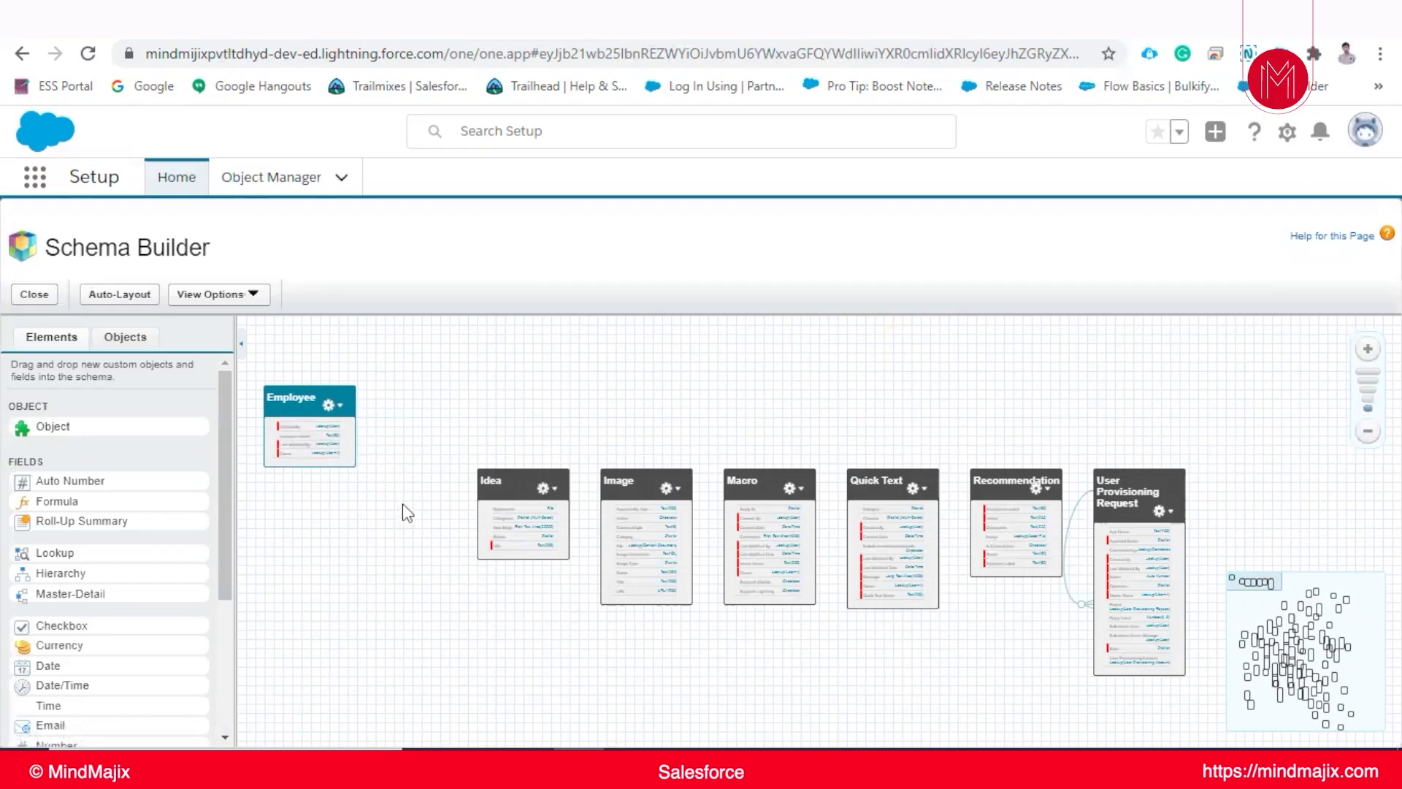
pyautogui.moveTo(318, 394); pyautogui.dragTo(329, 369)
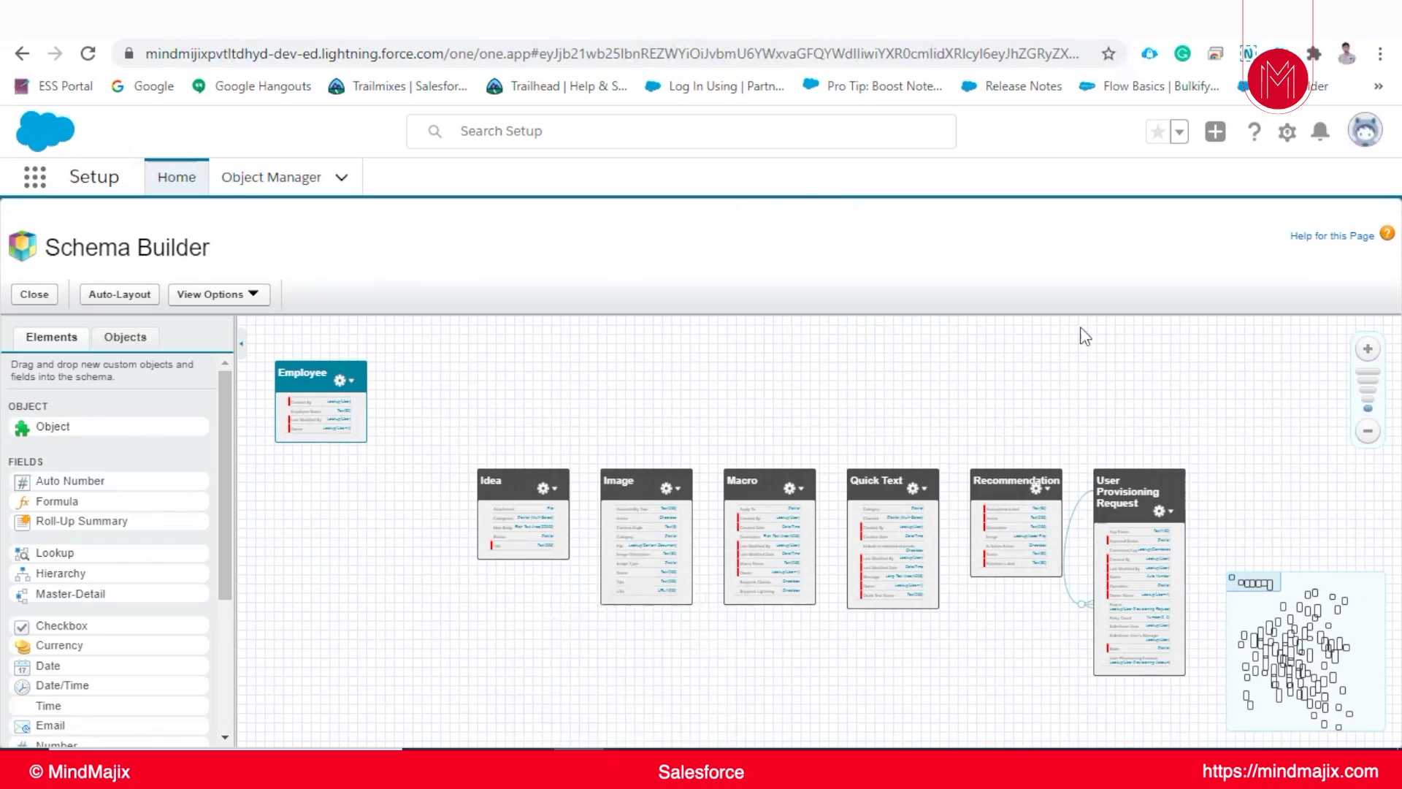
# - Search Object Manager for "emp" to look up the Employee object
pyautogui.click(269, 179)
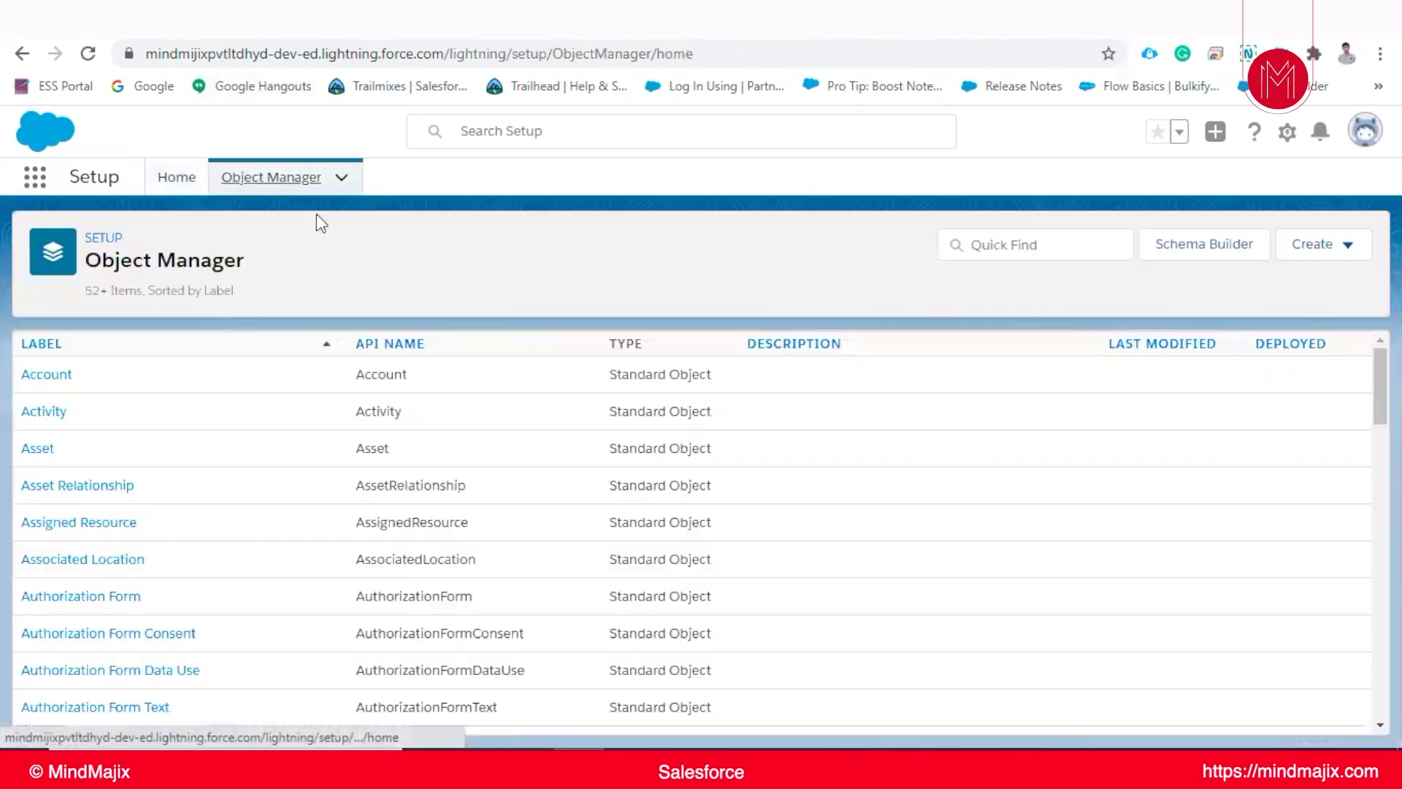
pyautogui.click(1015, 246)
pyautogui.write('emp')
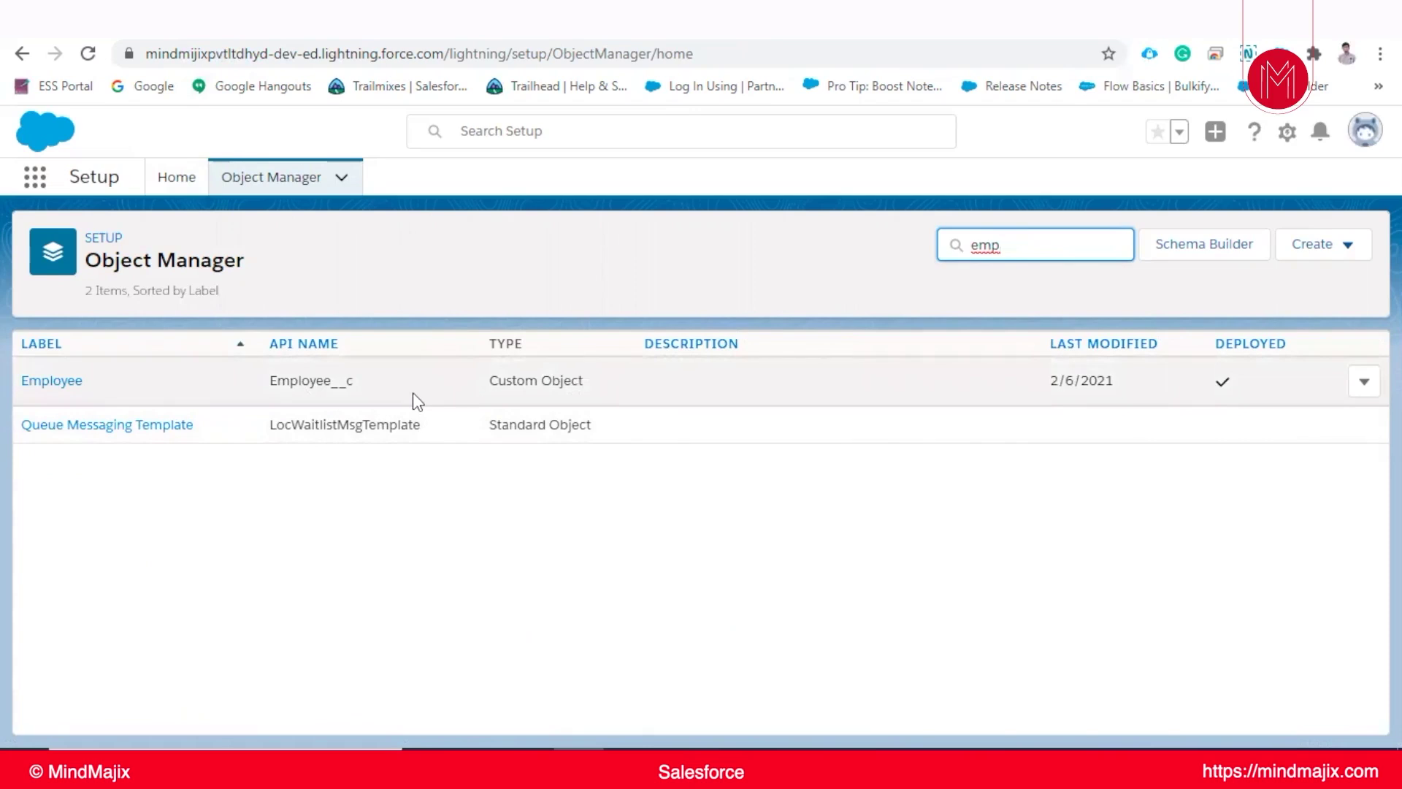
# - Switch to the Notepad++ notes and examine the object creation steps and the Schema Builder section
pyautogui.click(628, 765)
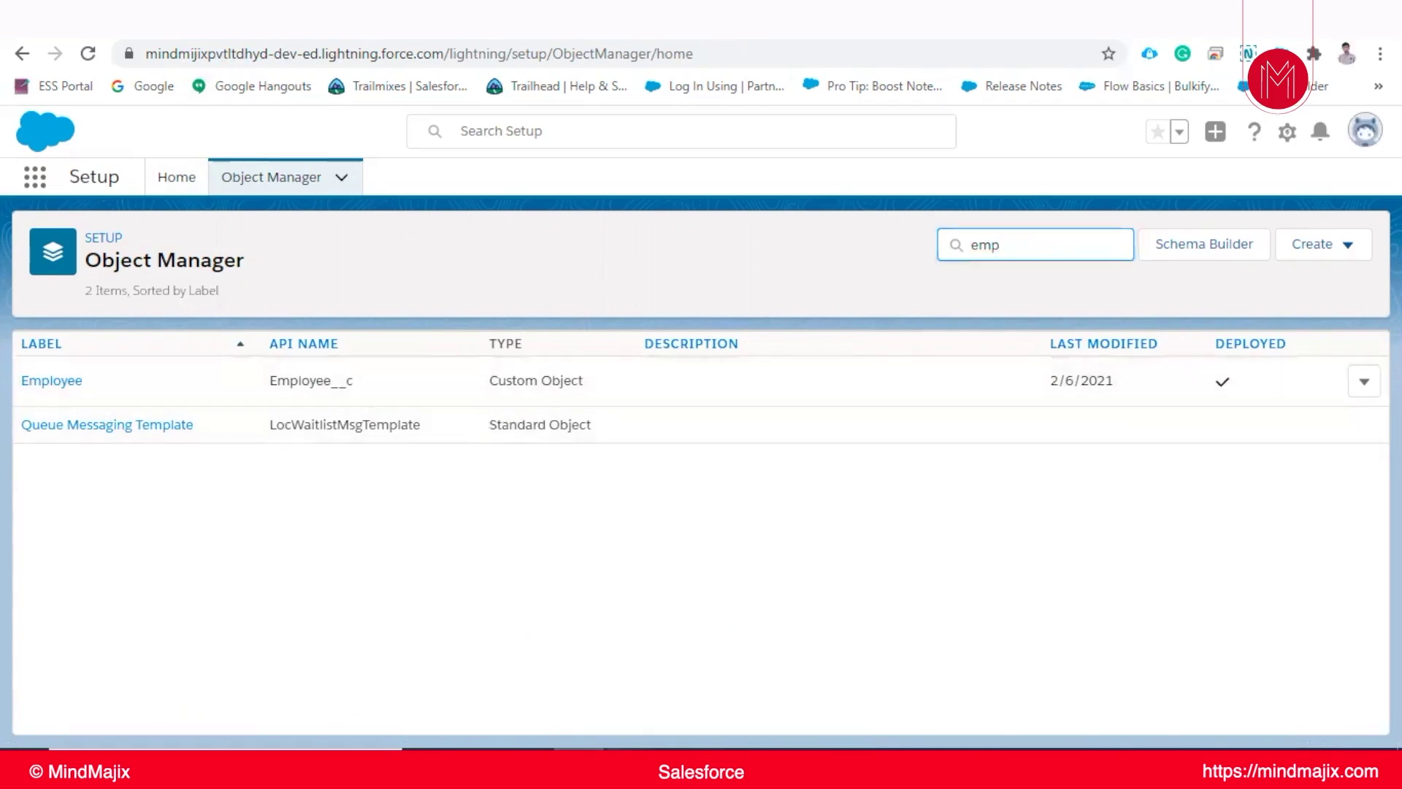
pyautogui.scroll(-4, 542, 396)
pyautogui.scroll(-16, 542, 397)
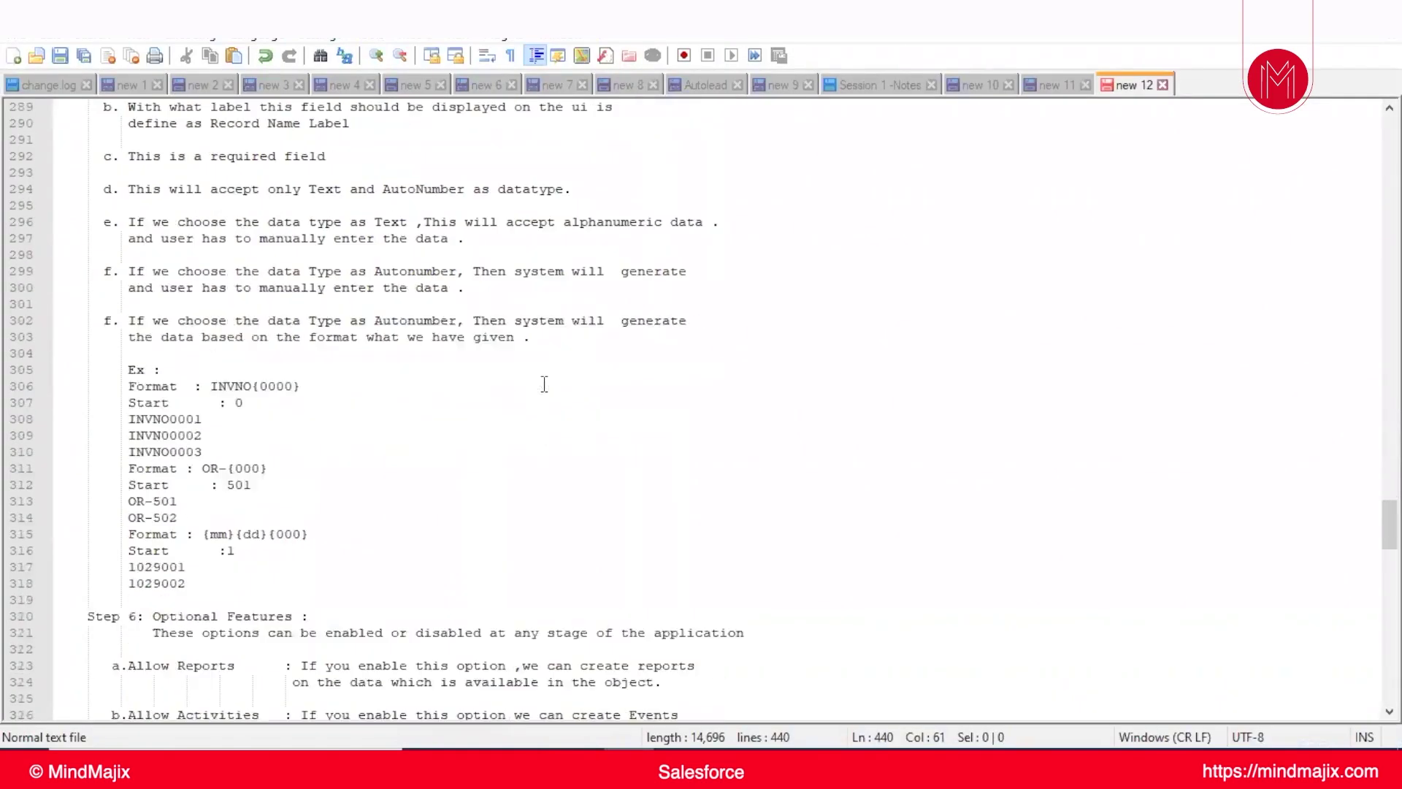
pyautogui.scroll(-3, 546, 379)
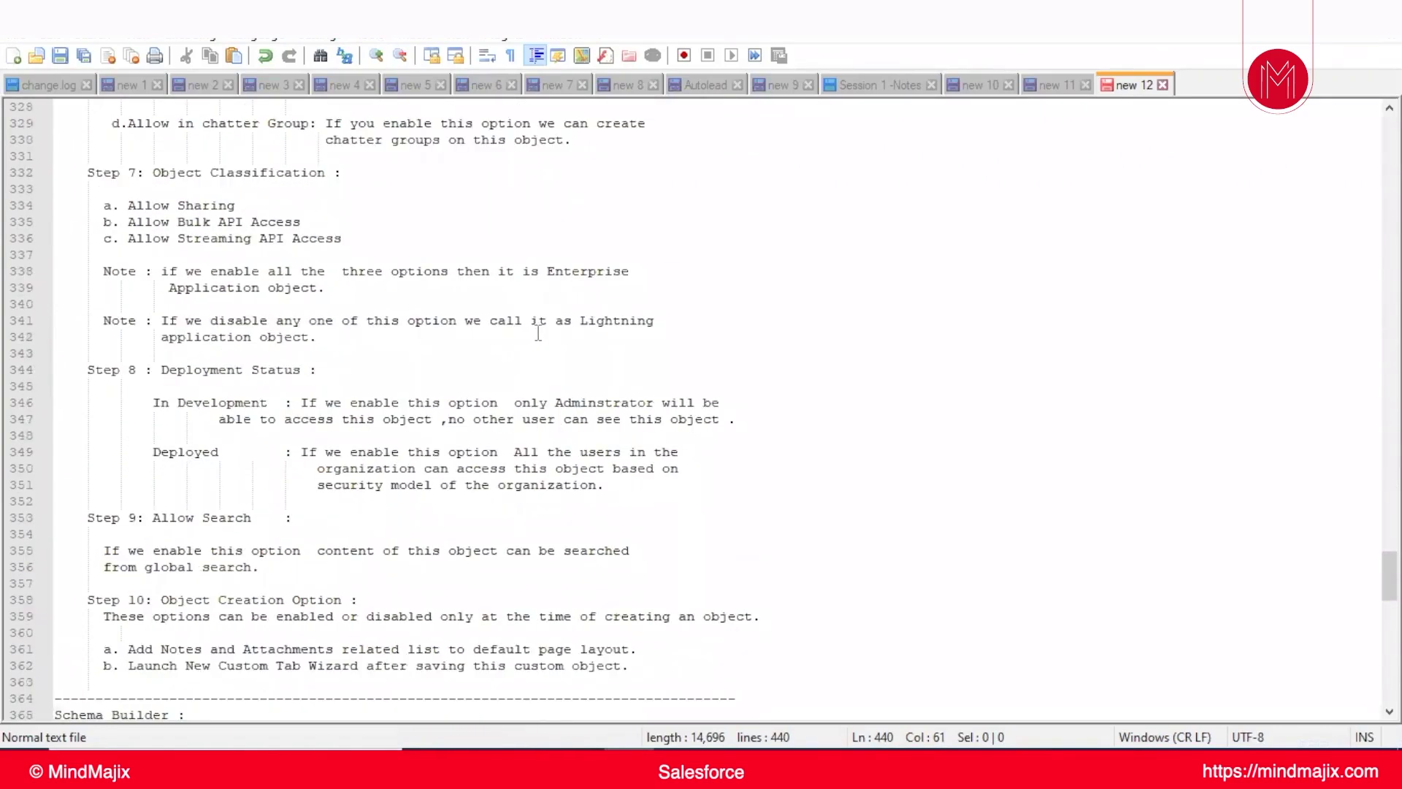
pyautogui.scroll(3, 546, 333)
pyautogui.scroll(-14, 553, 332)
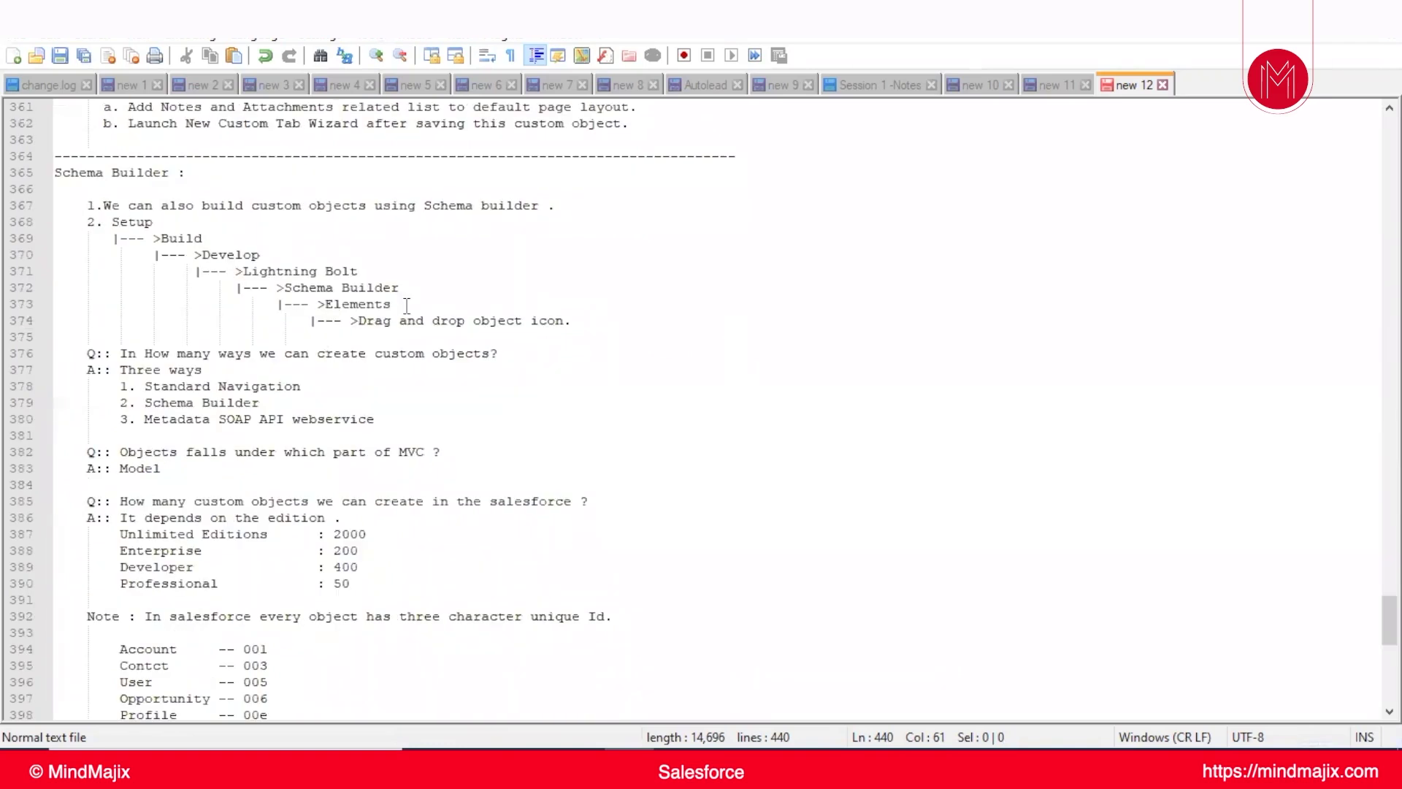
pyautogui.scroll(-1, 410, 322)
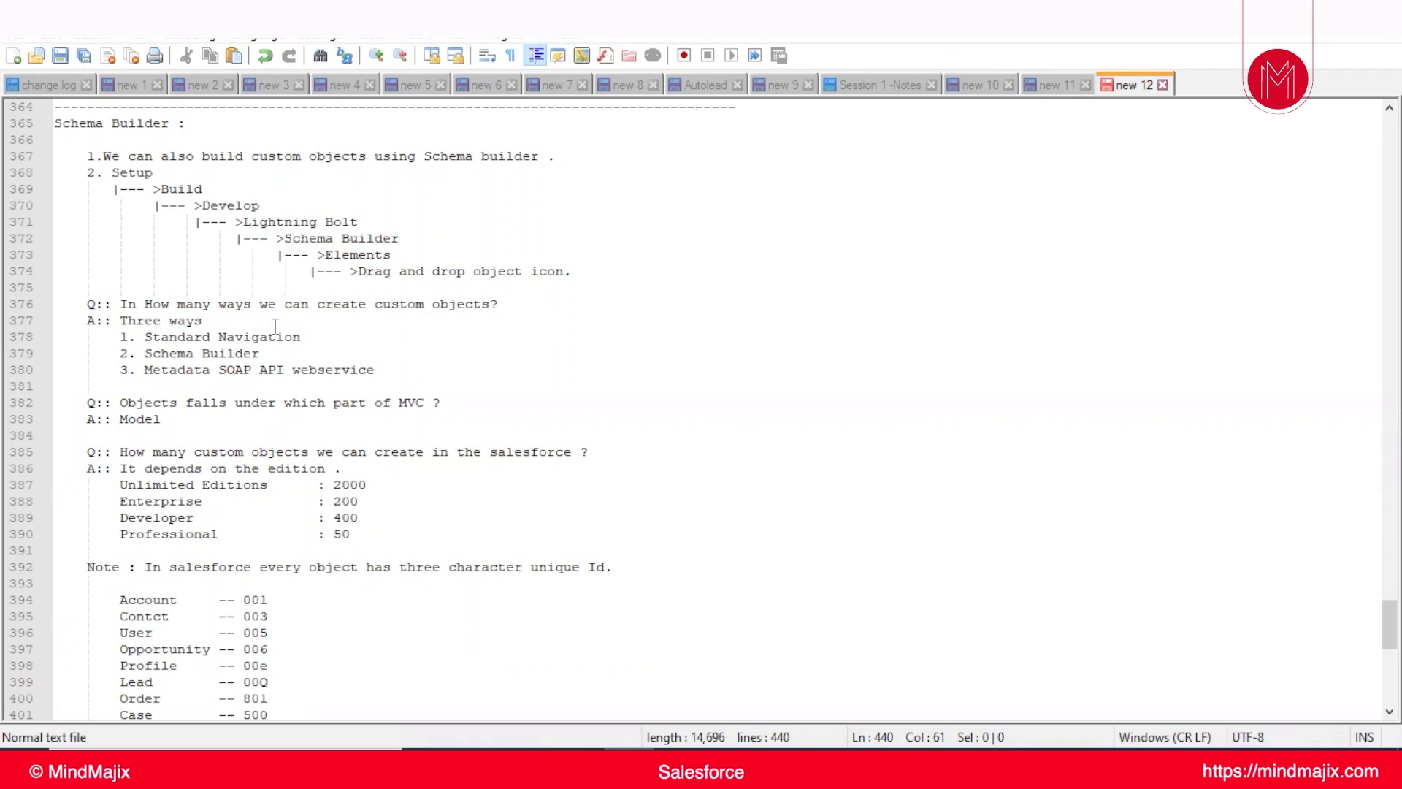
# - Add "4. Spreadsheet" below Metadata SOAP API webservice in the notes' list of ways to create custom objects
pyautogui.click(386, 365)
pyautogui.press('Return')
pyautogui.write('4. Spreadsheet')
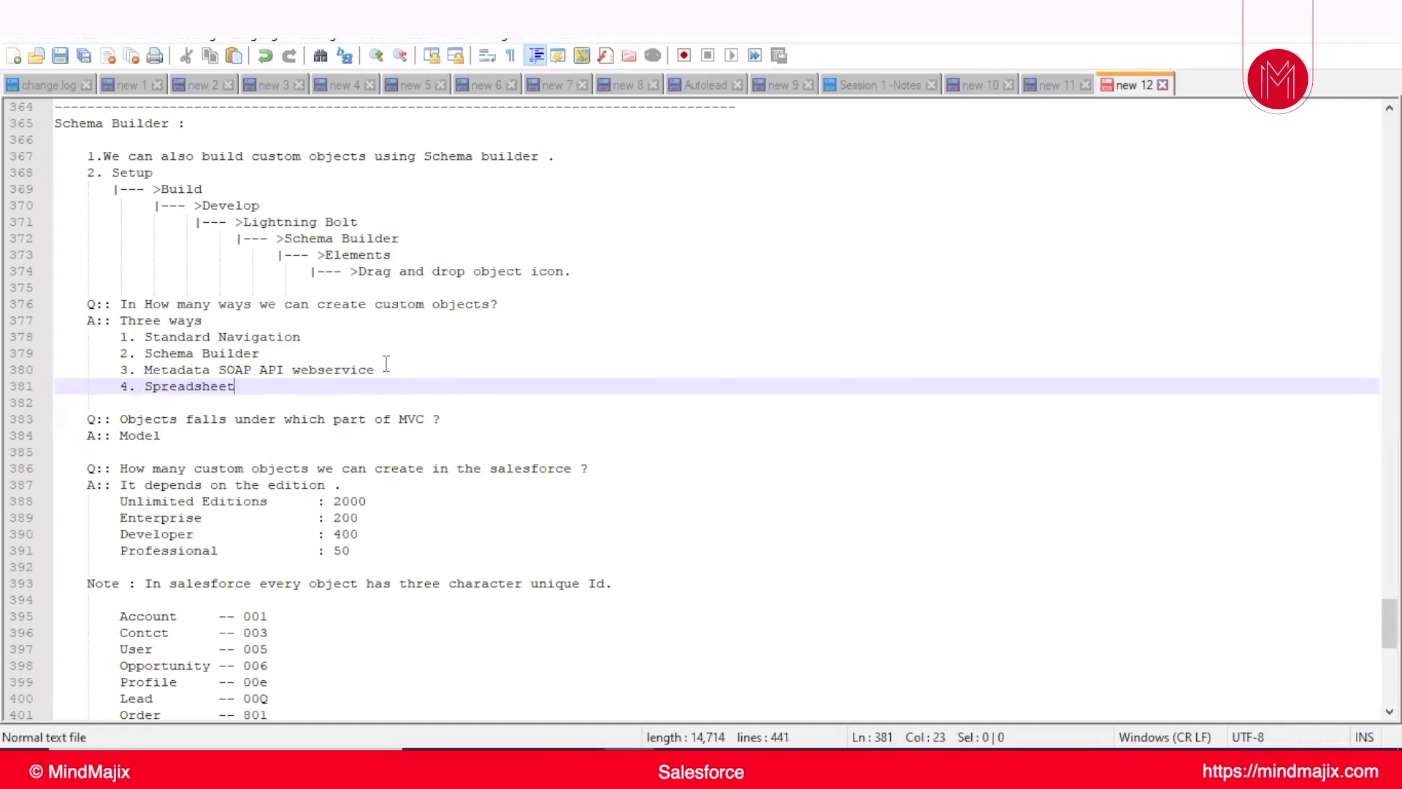
# - Examine the notes on custom object limits per edition and the three-character object IDs
pyautogui.click(632, 343)
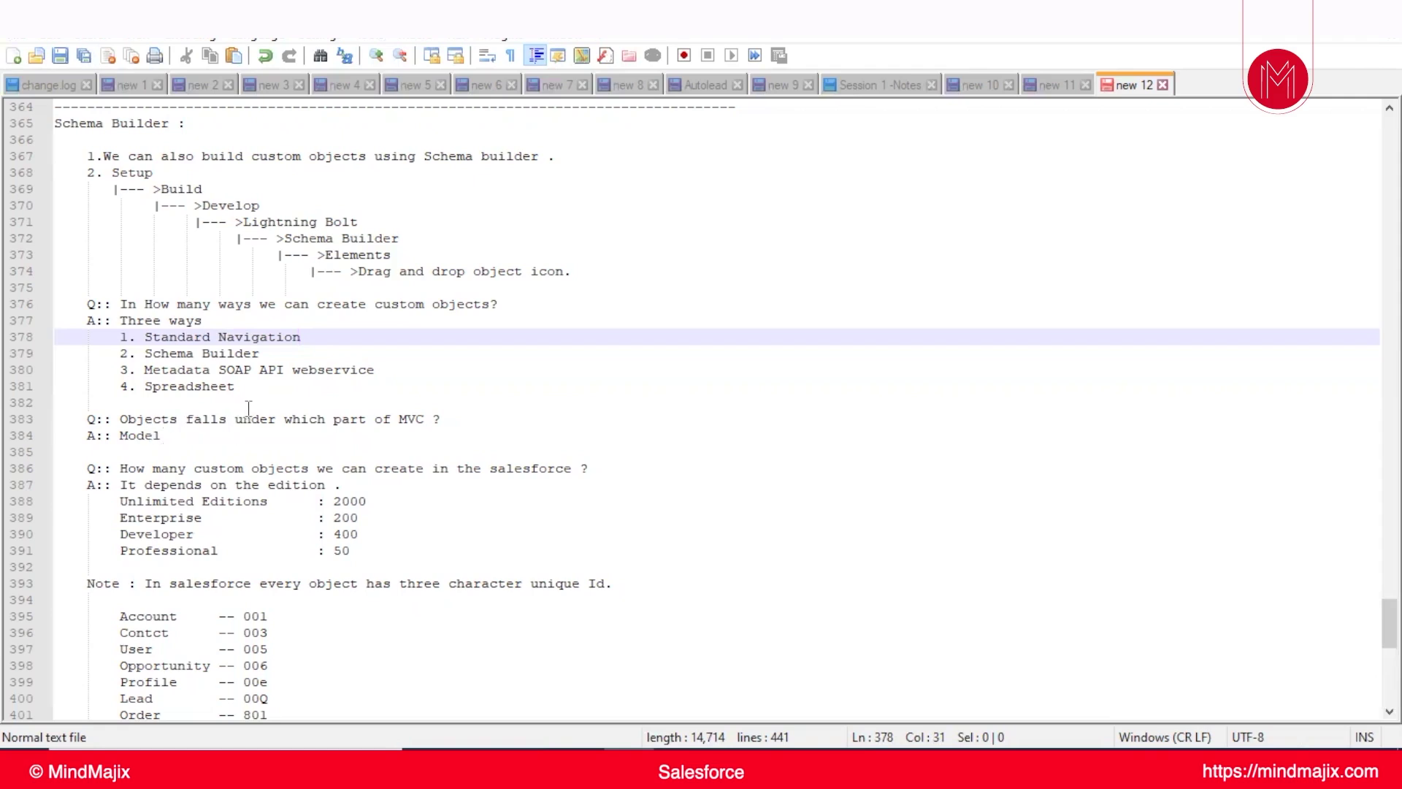
pyautogui.scroll(-2, 249, 409)
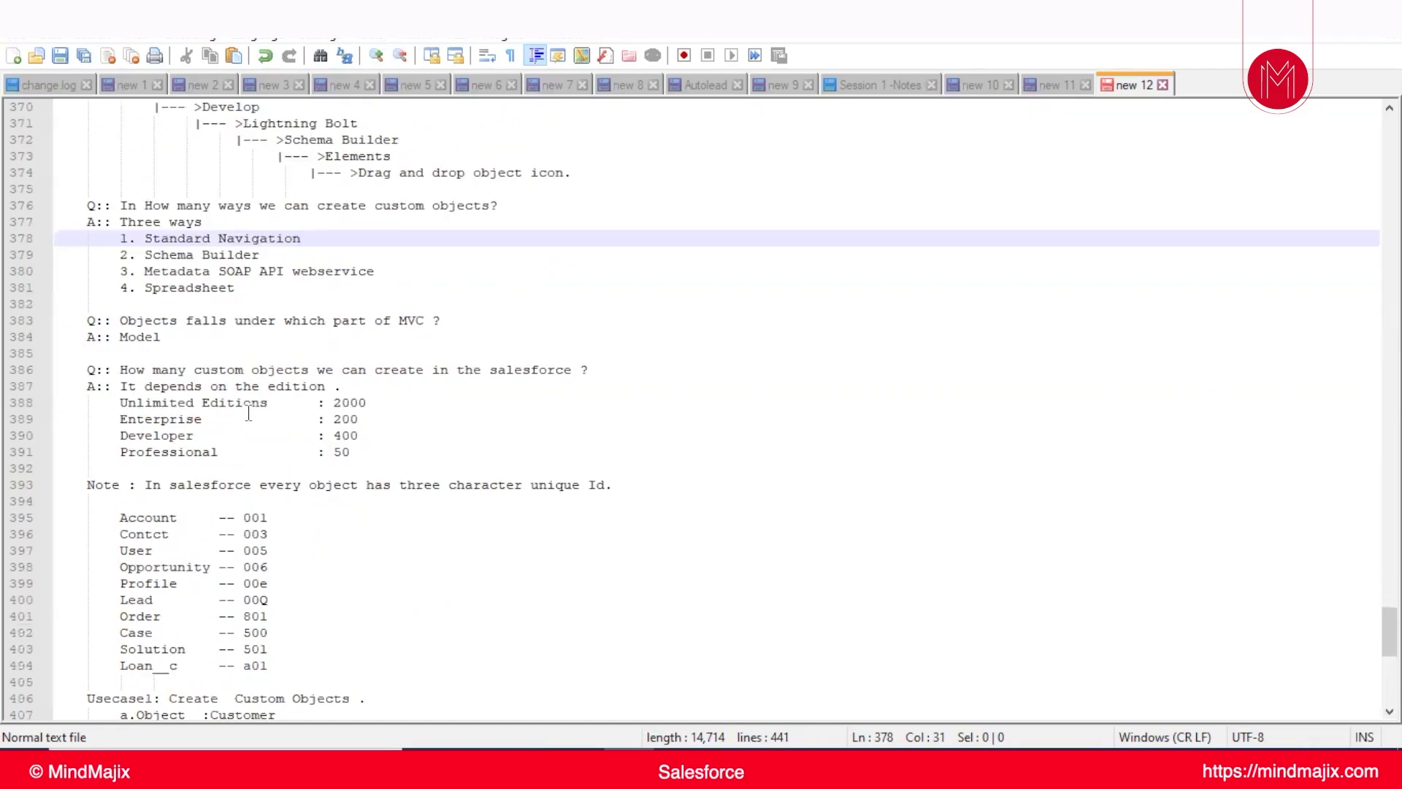
pyautogui.scroll(-3, 248, 413)
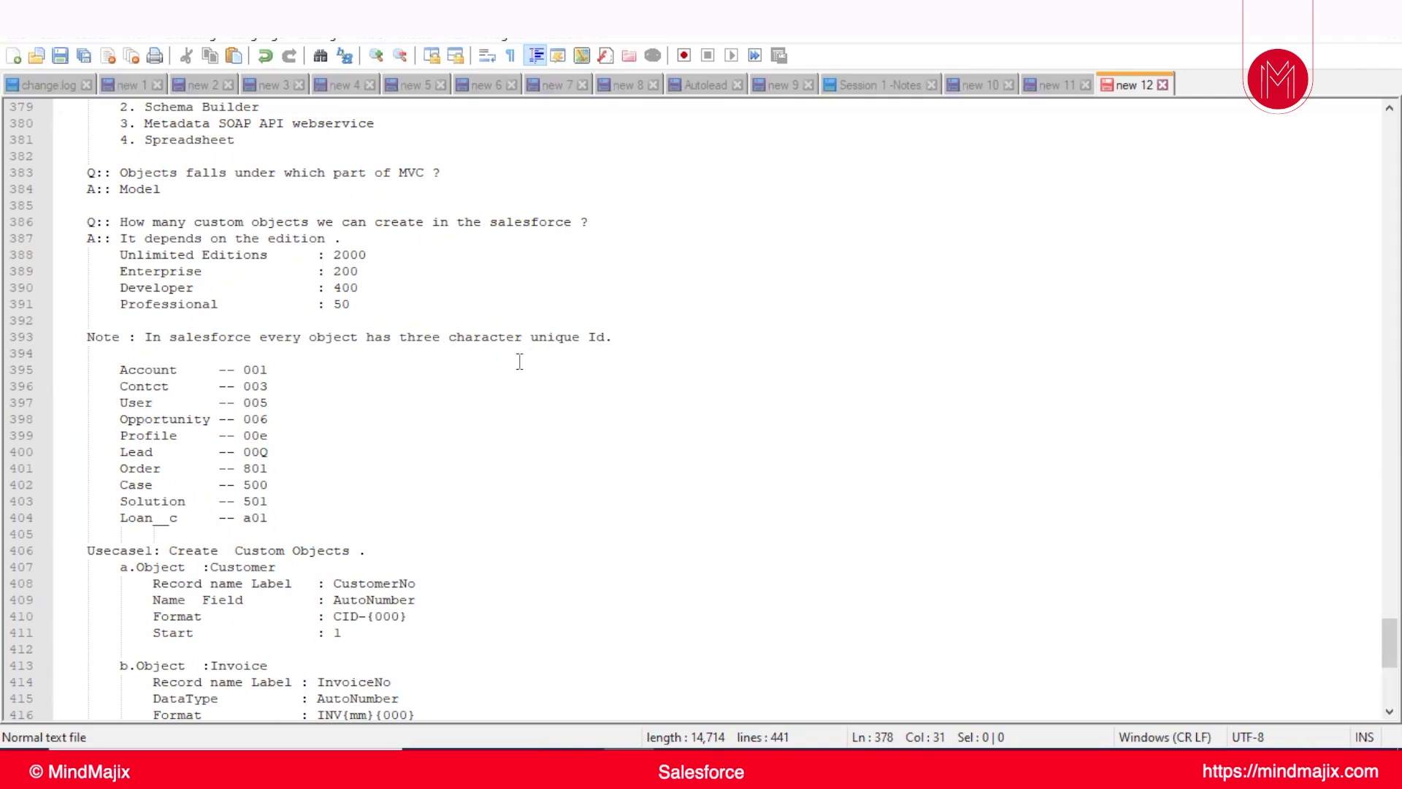
# - Switch to the Salesforce Sales app and open the GT account record from the recently viewed accounts
pyautogui.click(580, 765)
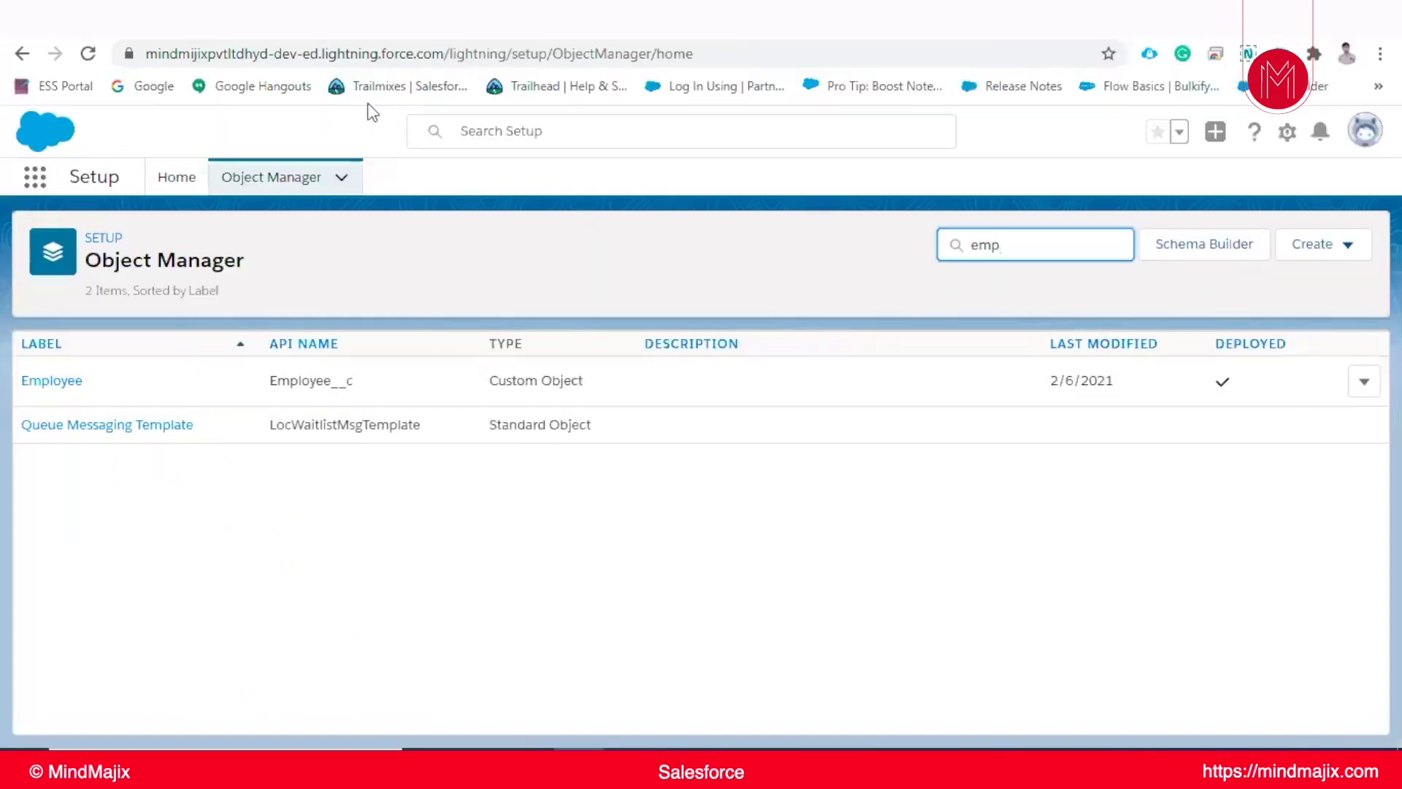
pyautogui.click(95, 20)
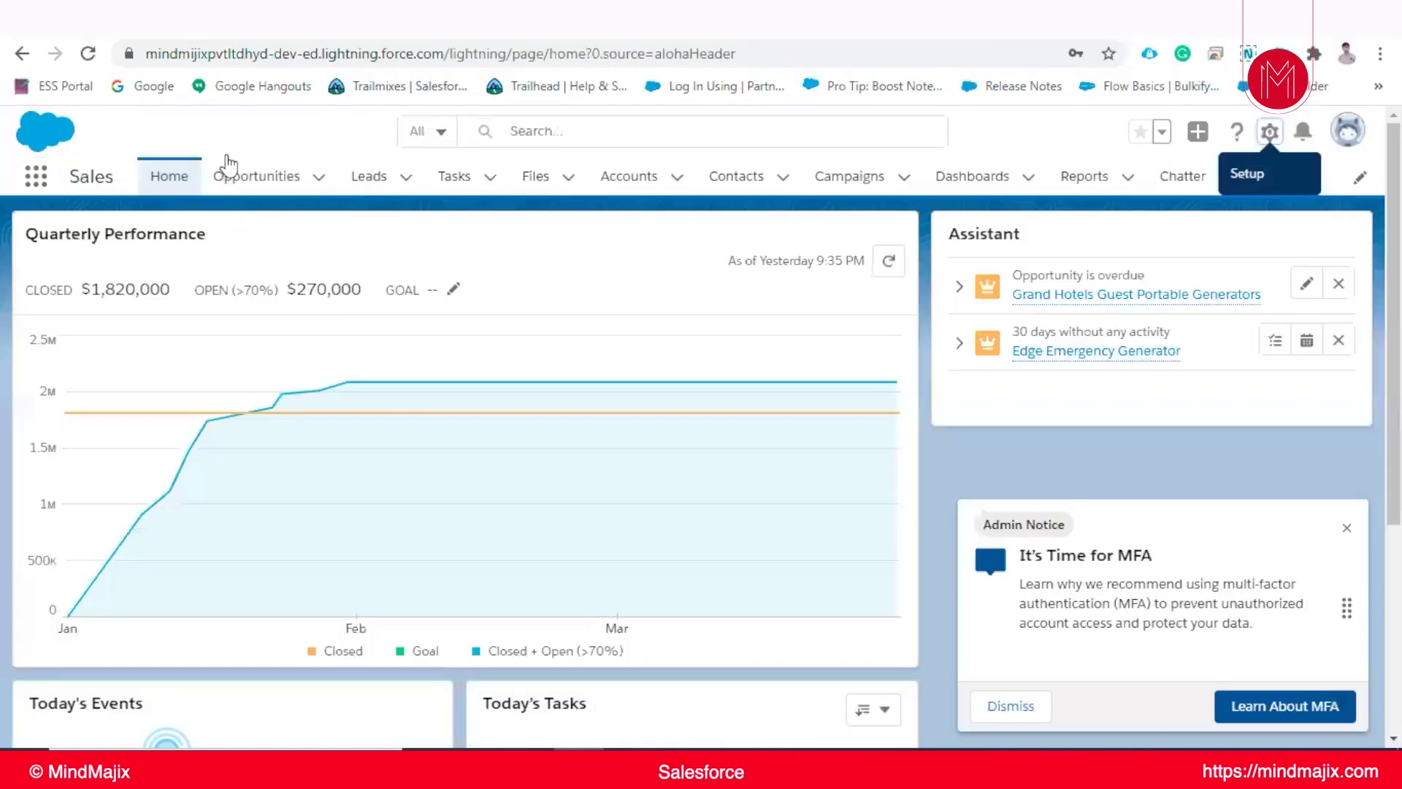
pyautogui.click(646, 179)
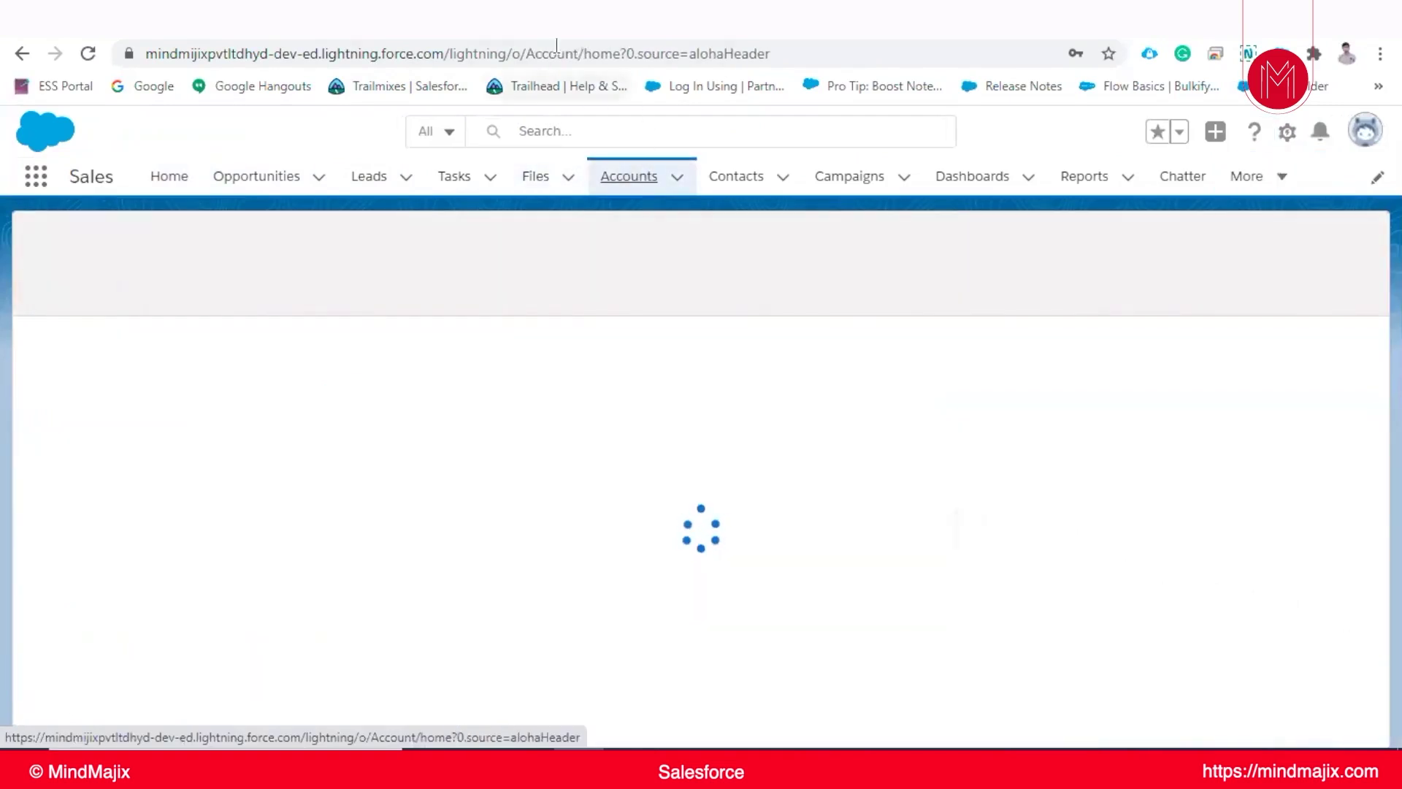
pyautogui.click(595, 53)
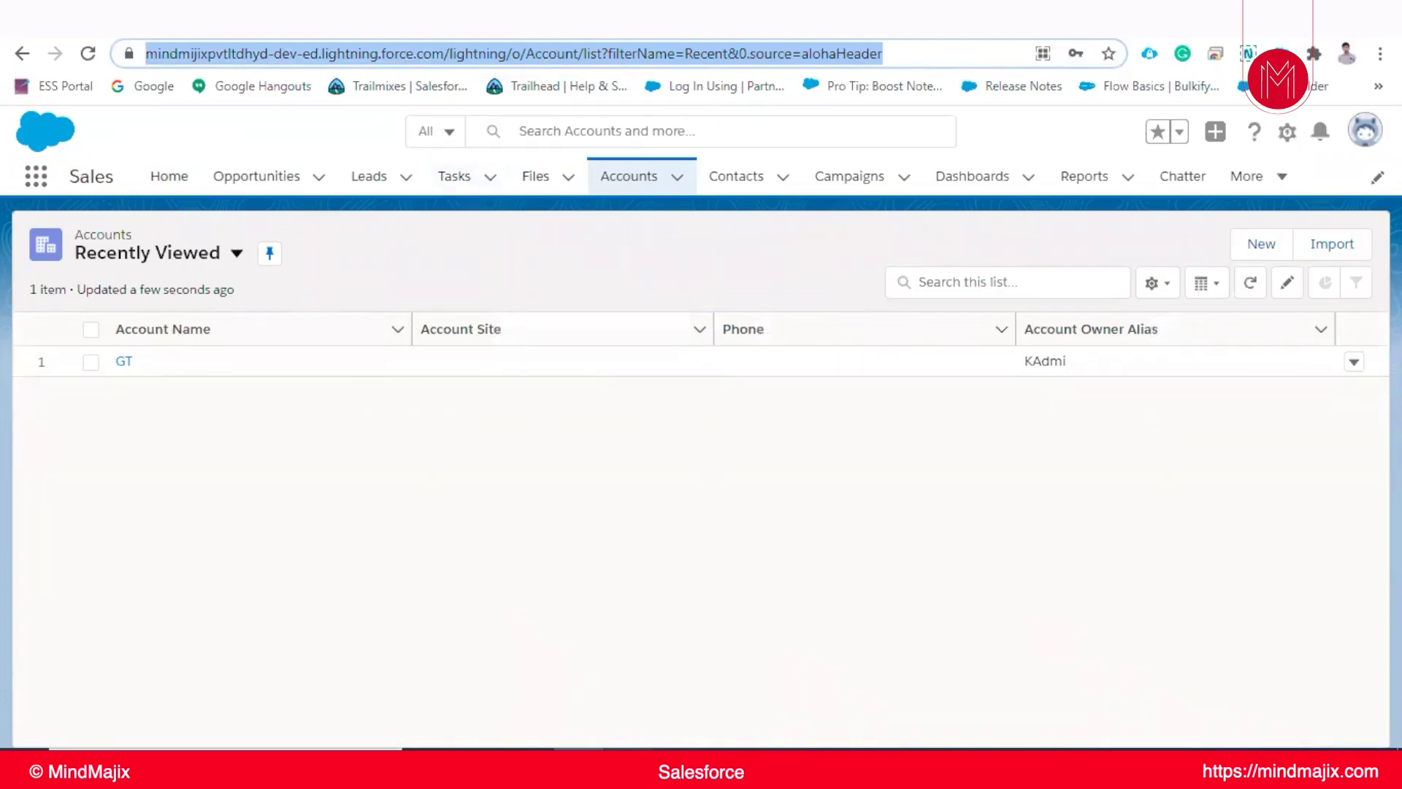
pyautogui.click(125, 363)
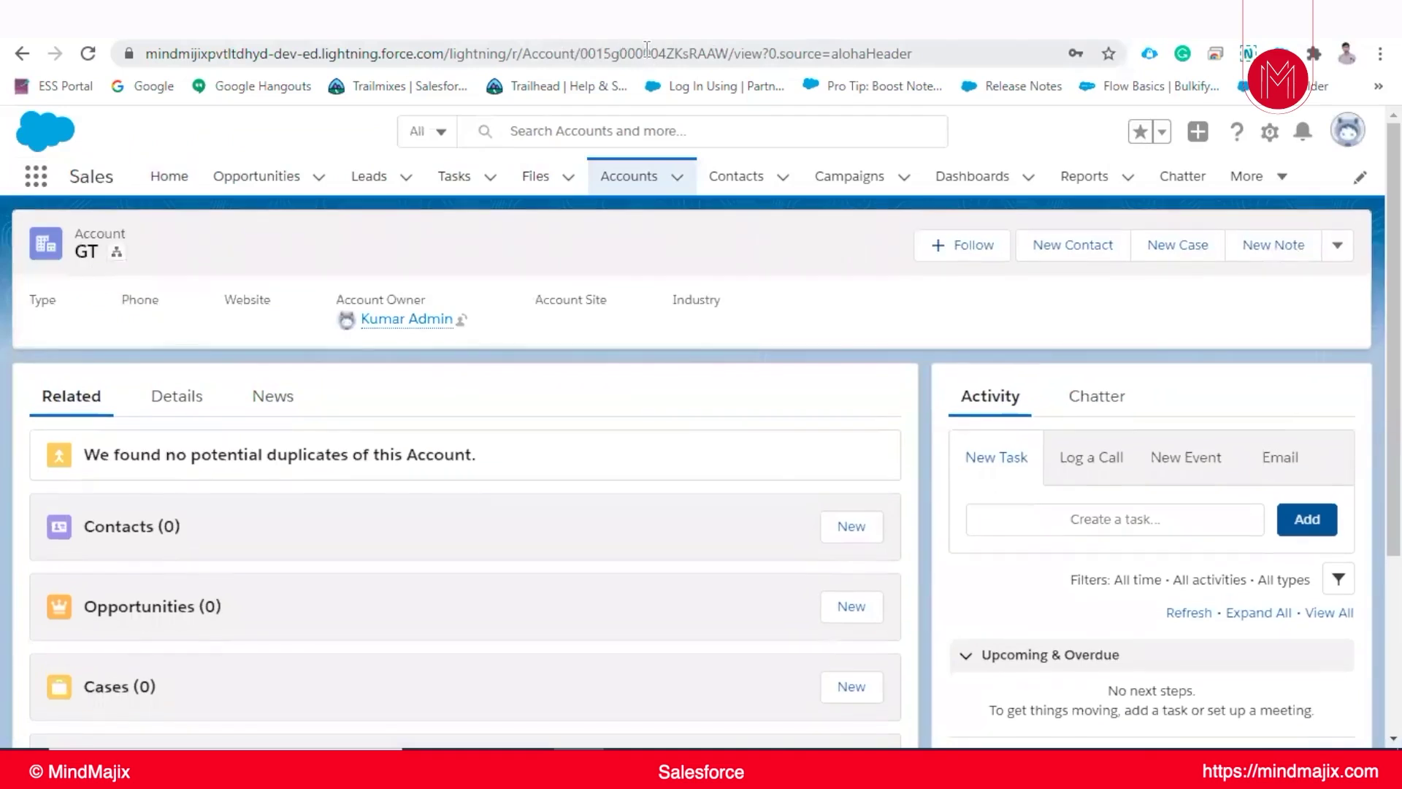
# - Compare the record ID in the GT account's page address with the object ID prefixes listed in the Notepad++ notes
pyautogui.click(661, 60)
pyautogui.doubleClick(655, 59)
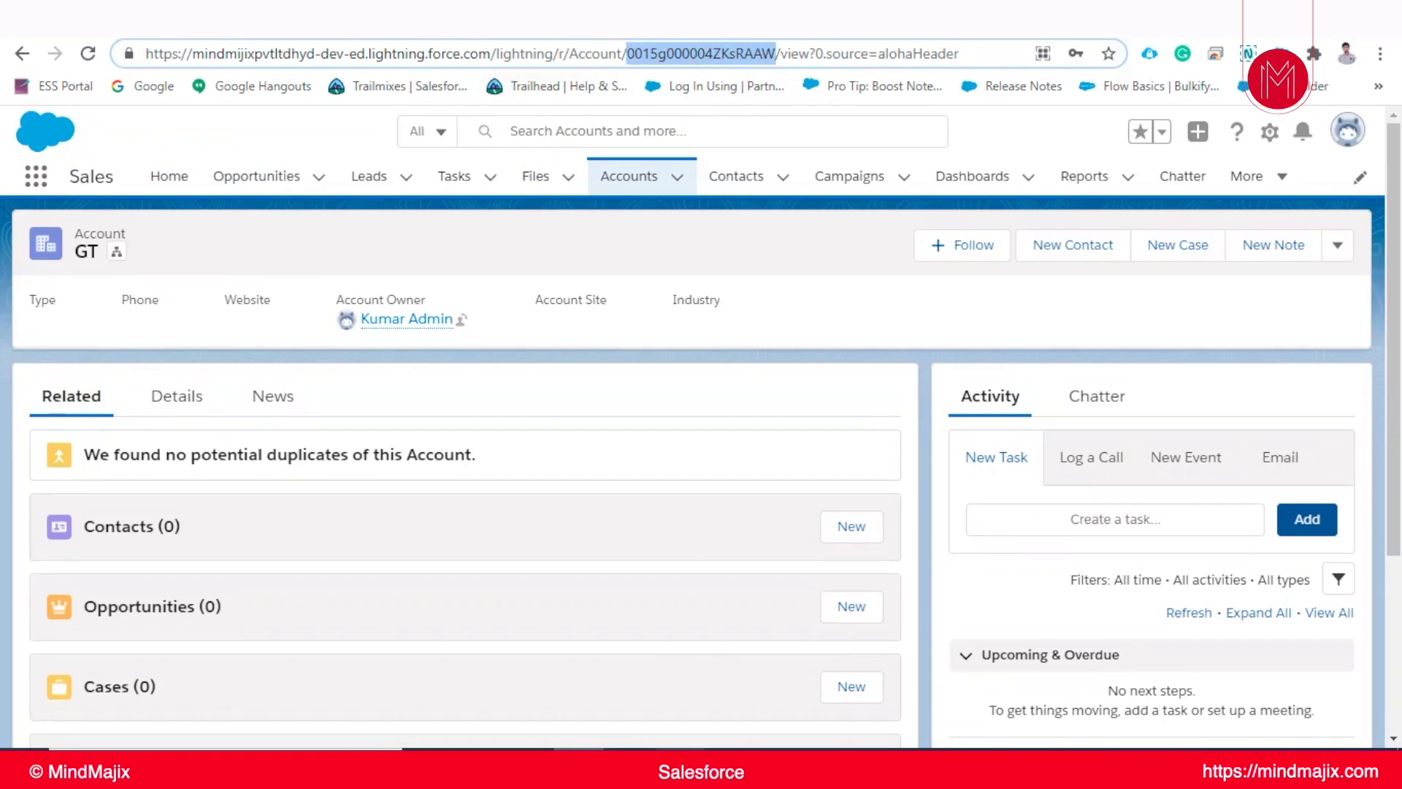
pyautogui.hotkey('alt', 'Tab')
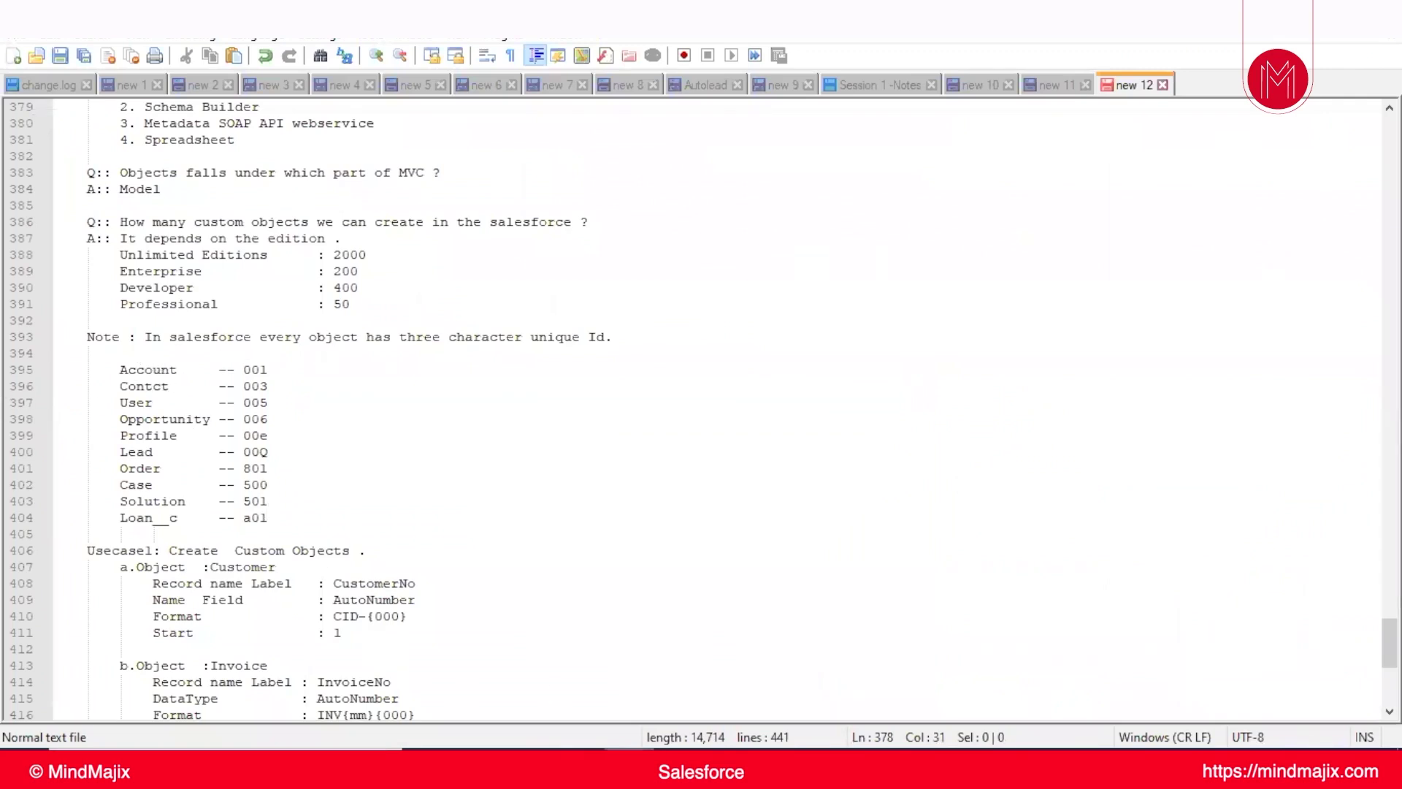
pyautogui.hotkey('alt', 'Tab')
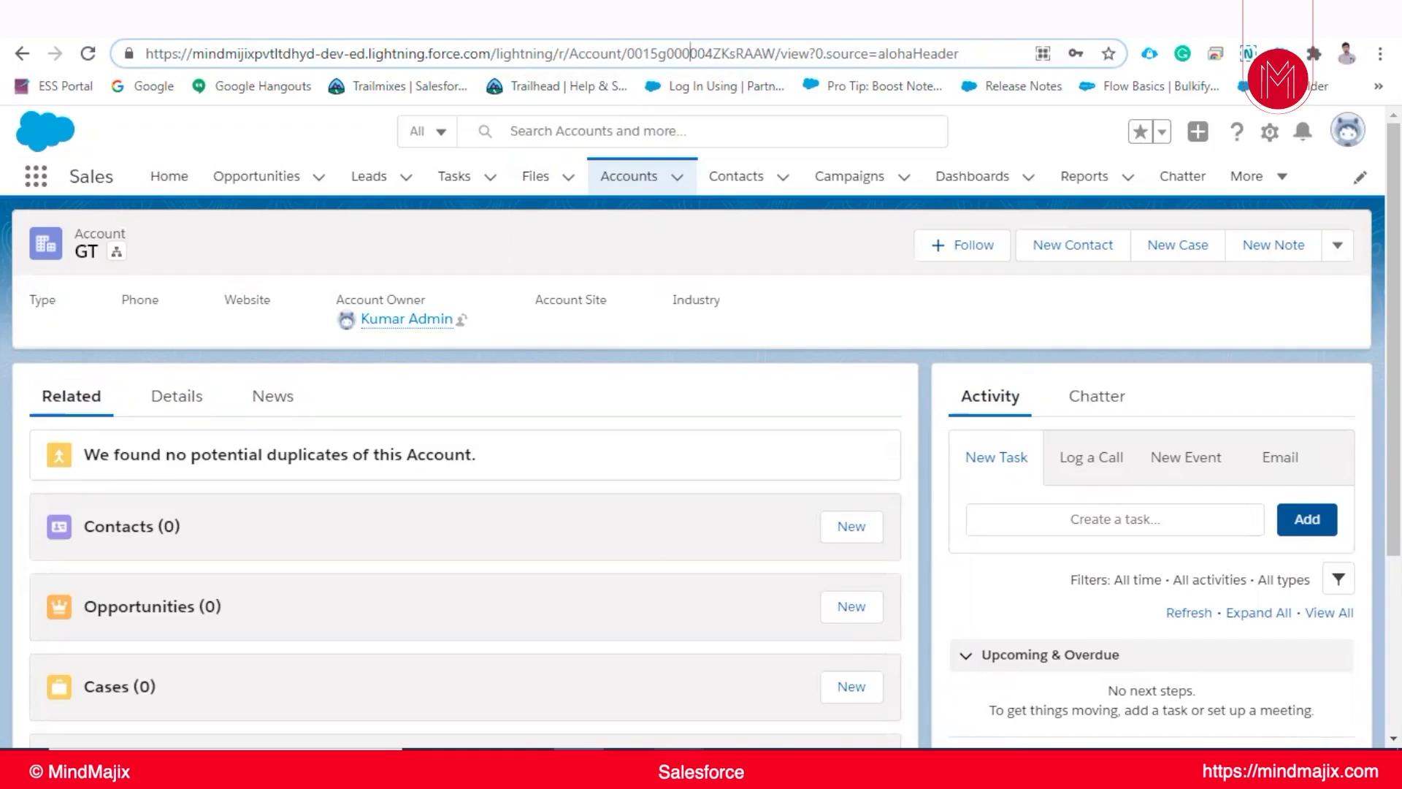
pyautogui.click(629, 763)
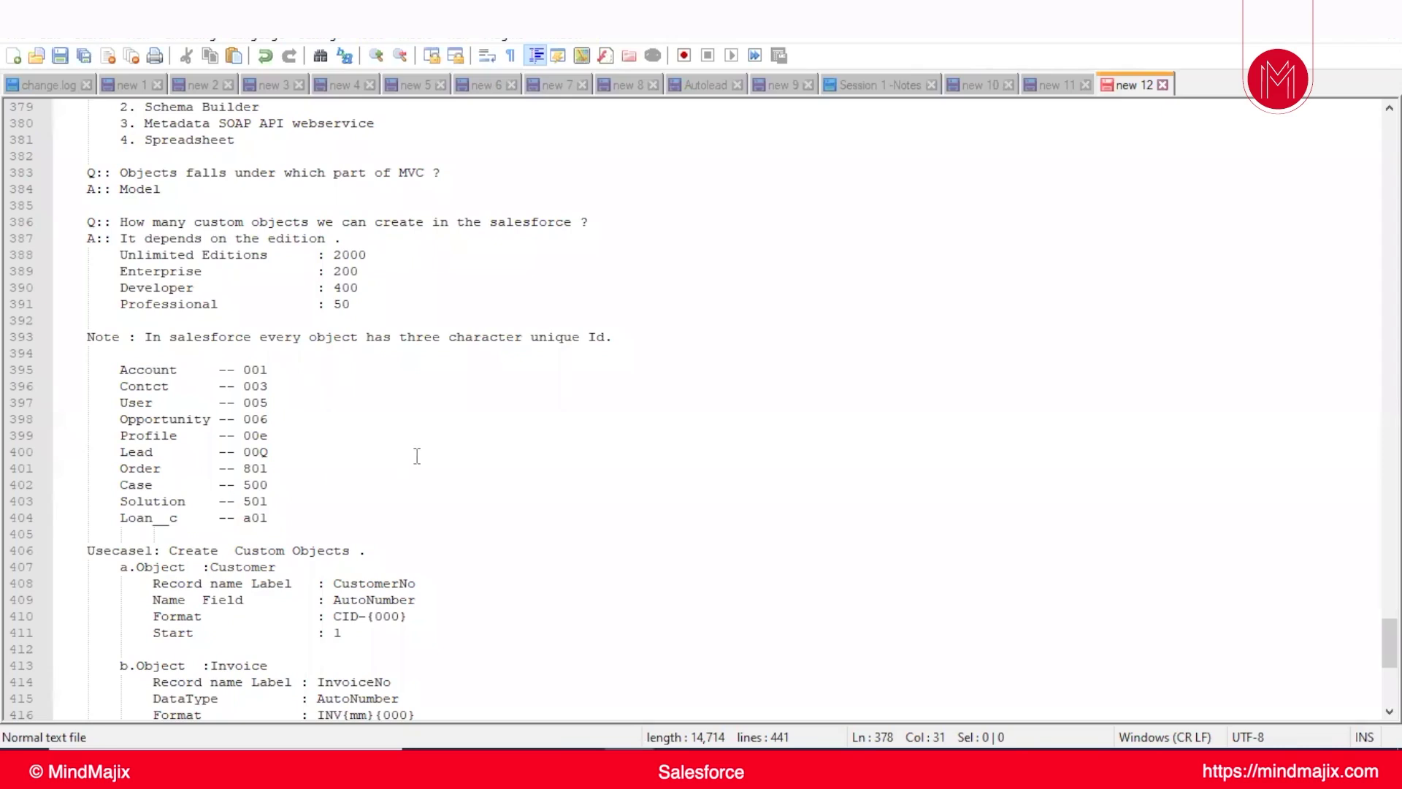
pyautogui.scroll(-1, 417, 453)
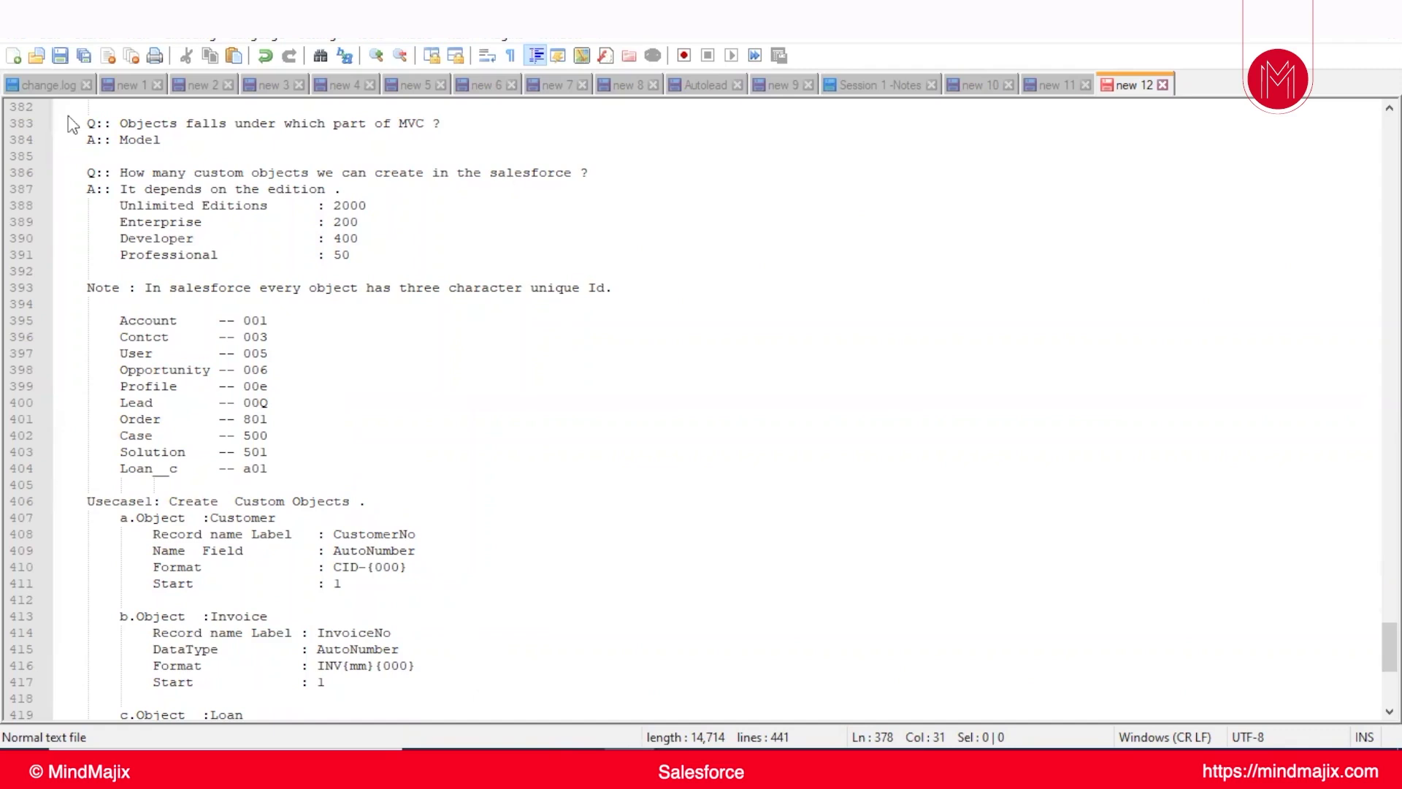
# - Switch back to Salesforce and search the App Launcher for the Employee object using "emp"
pyautogui.hotkey('alt', 'Tab')
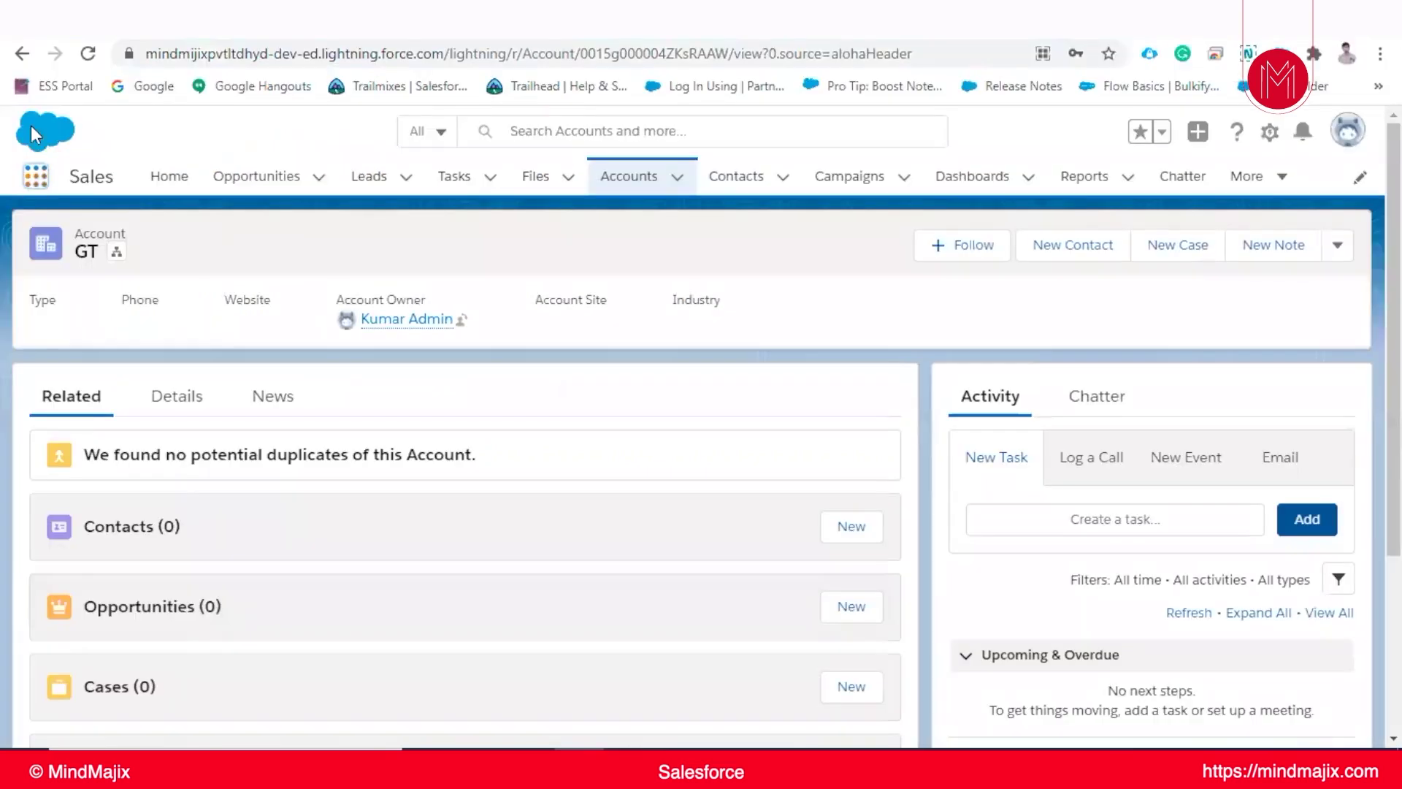
pyautogui.click(39, 184)
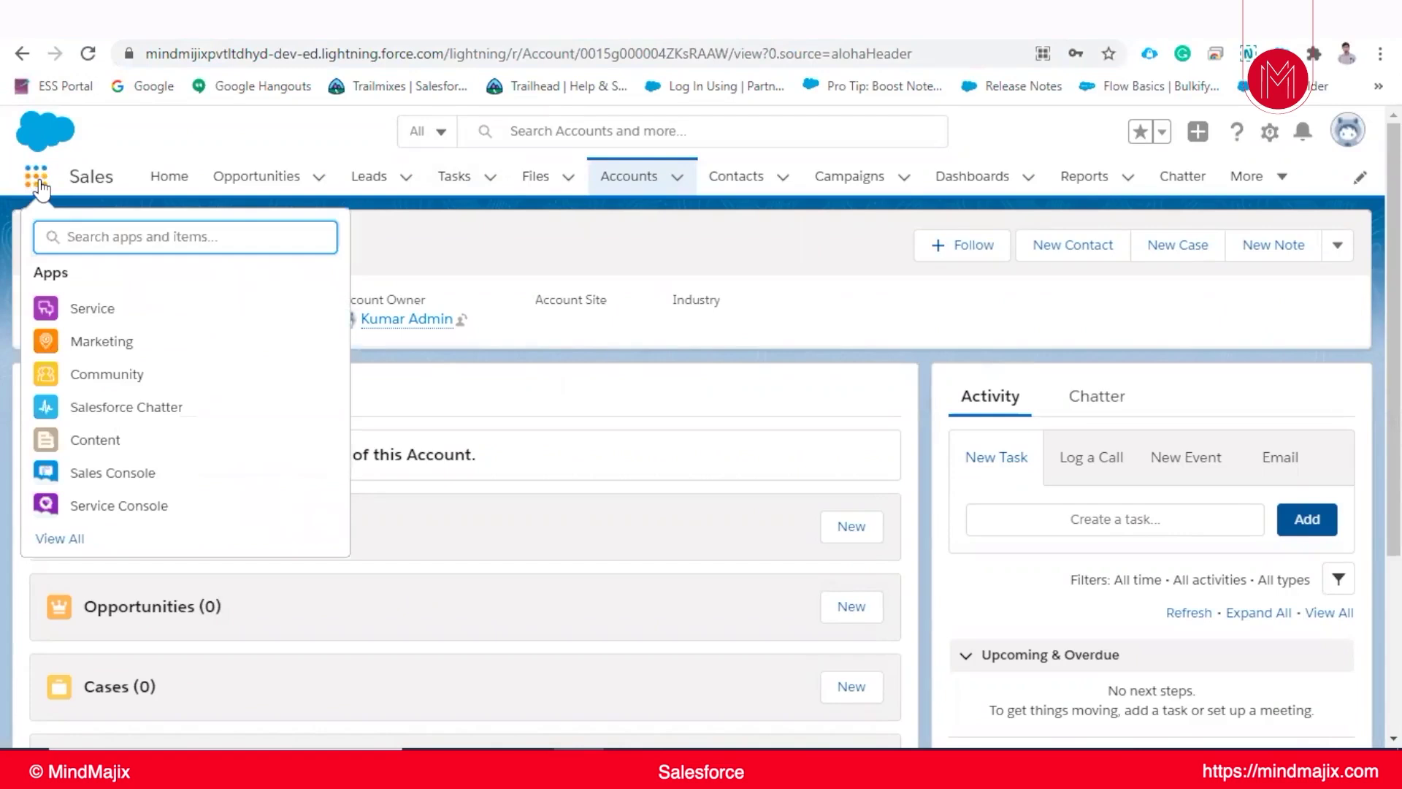
pyautogui.write('emp')
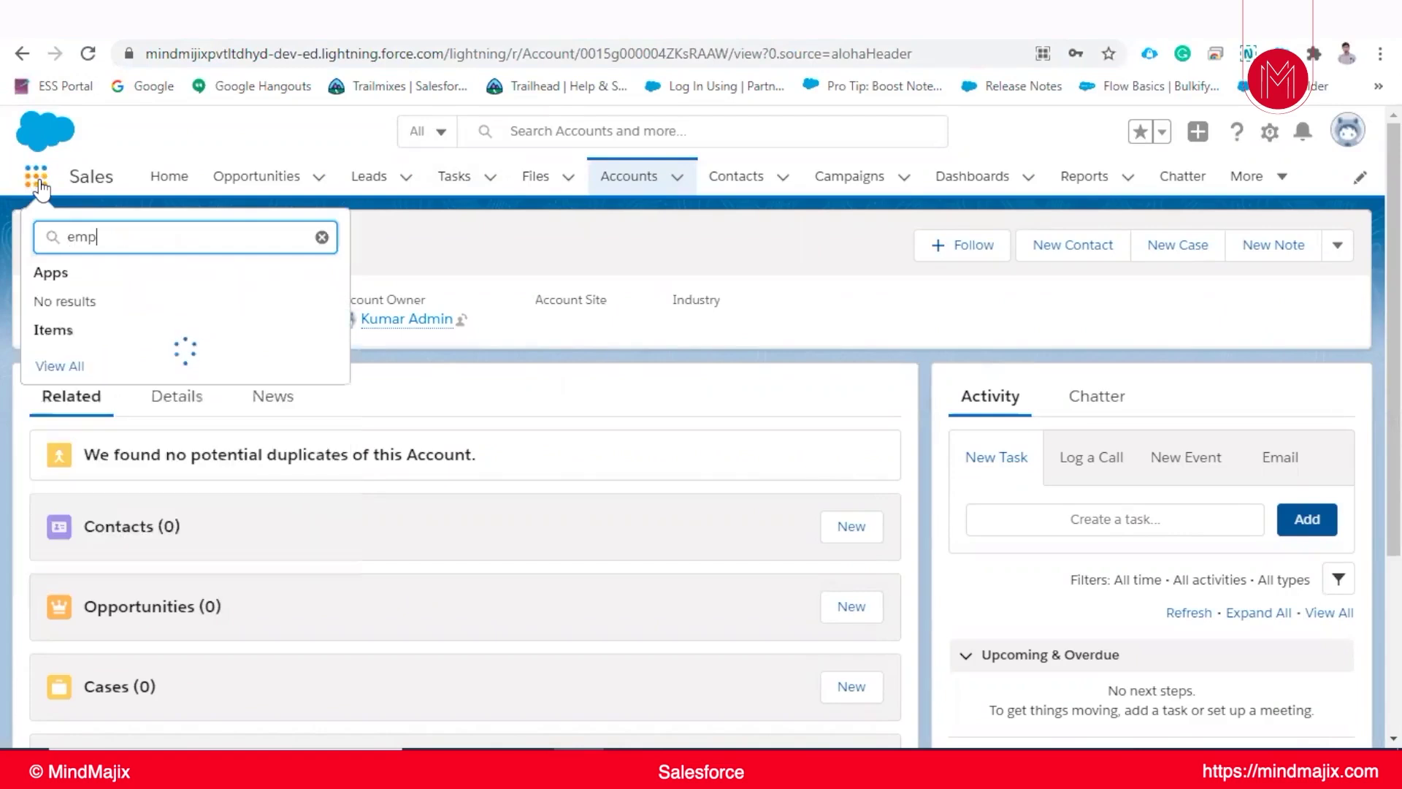
pyautogui.moveTo(99, 240); pyautogui.dragTo(79, 243)
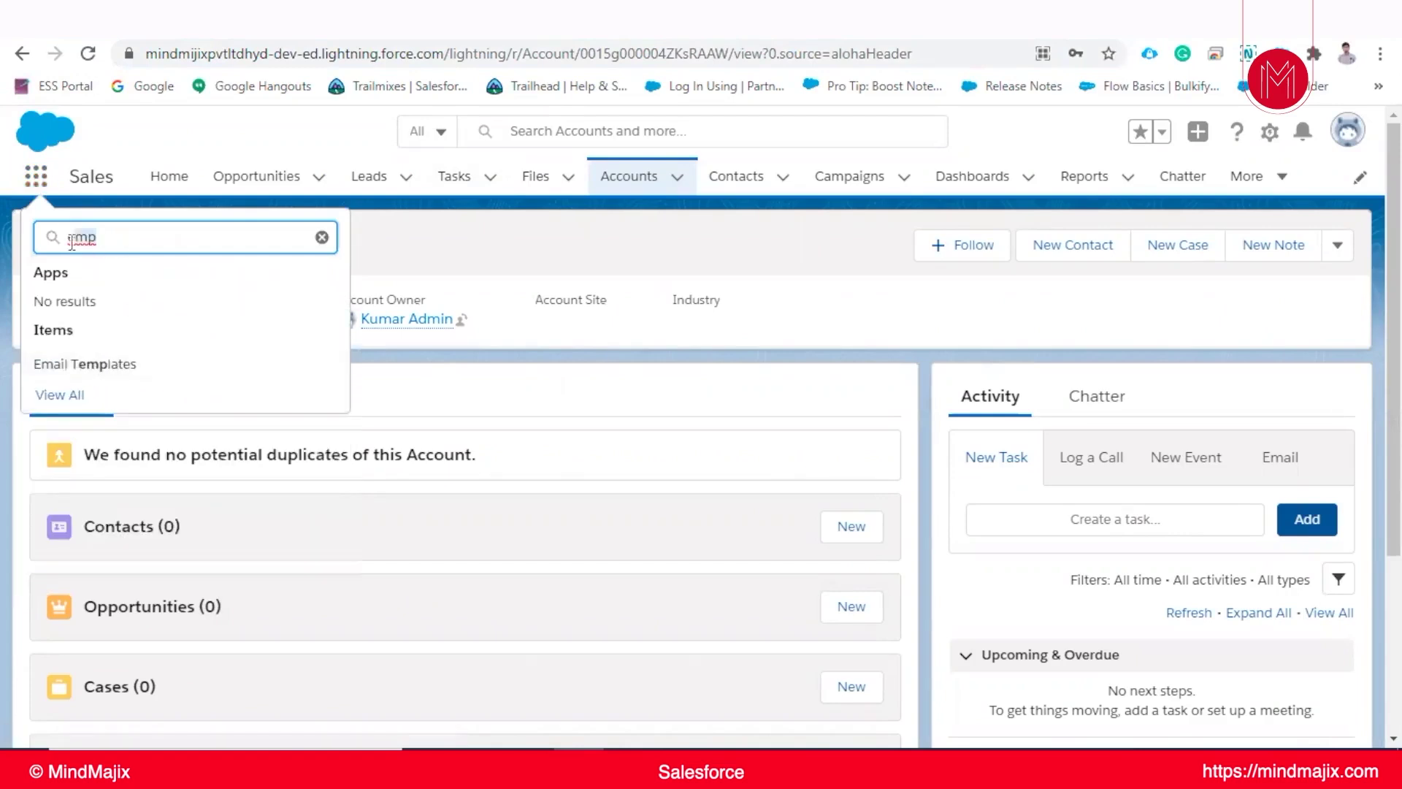
pyautogui.press('BackSpace')
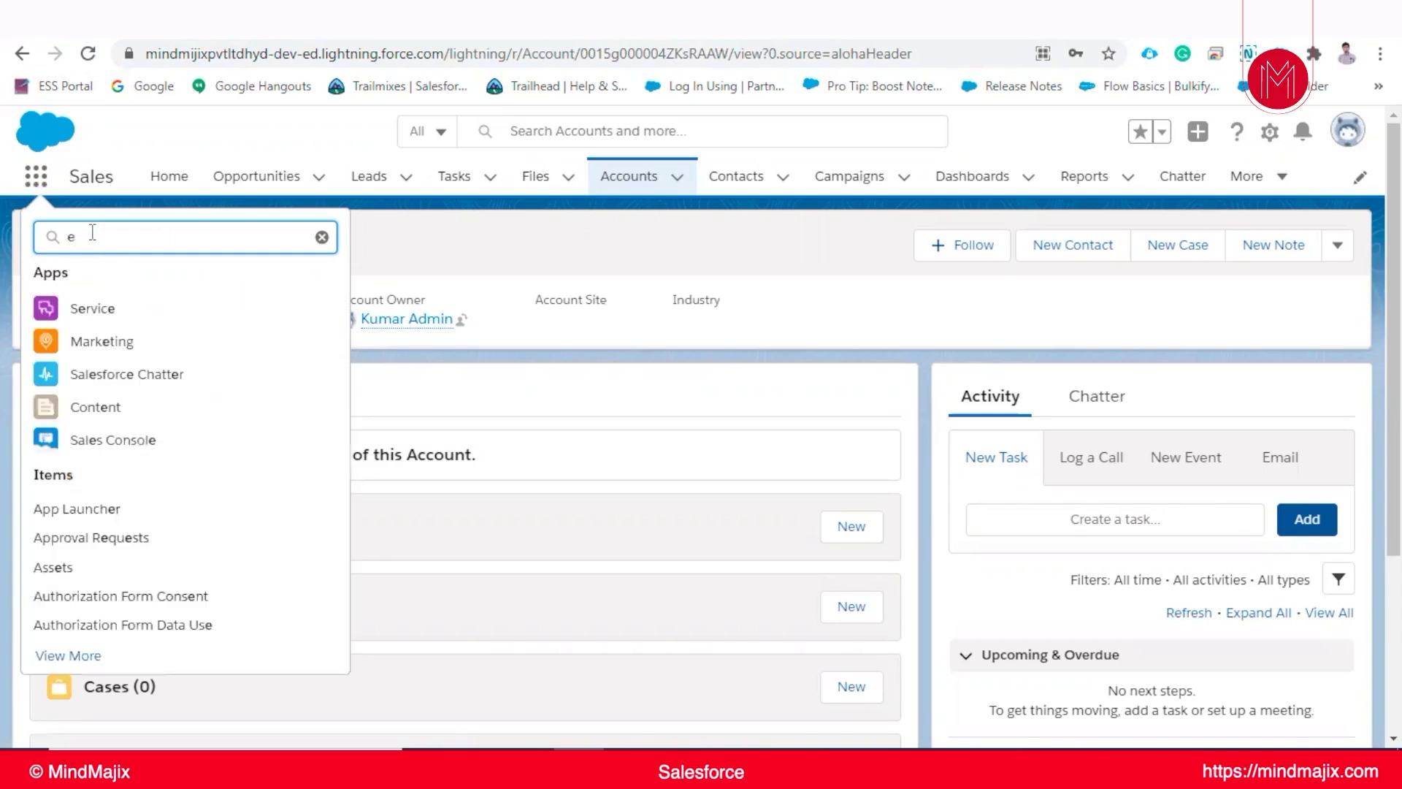
pyautogui.press('BackSpace')
pyautogui.write('Emp')
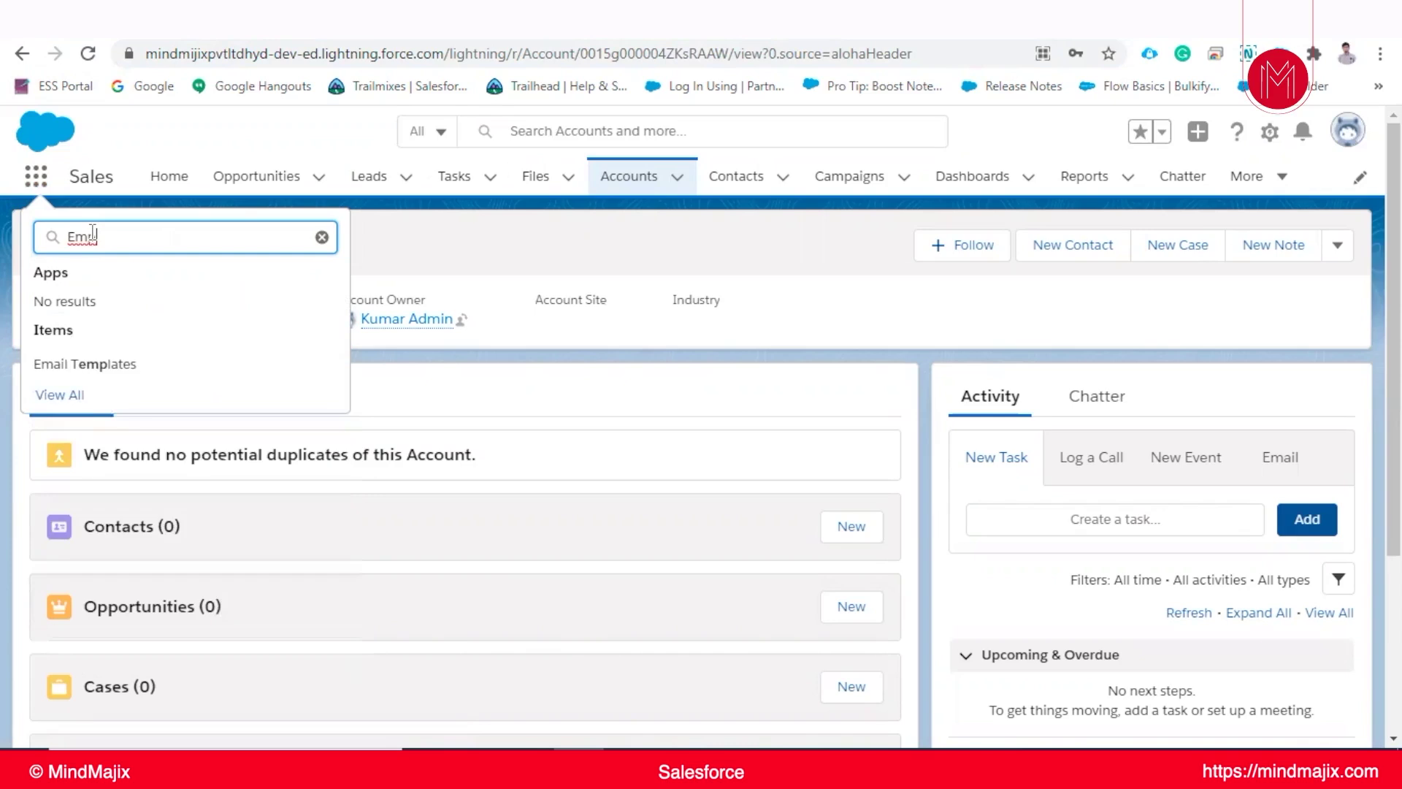
pyautogui.press('BackSpace')
pyautogui.press('BackSpace')
pyautogui.press('BackSpace')
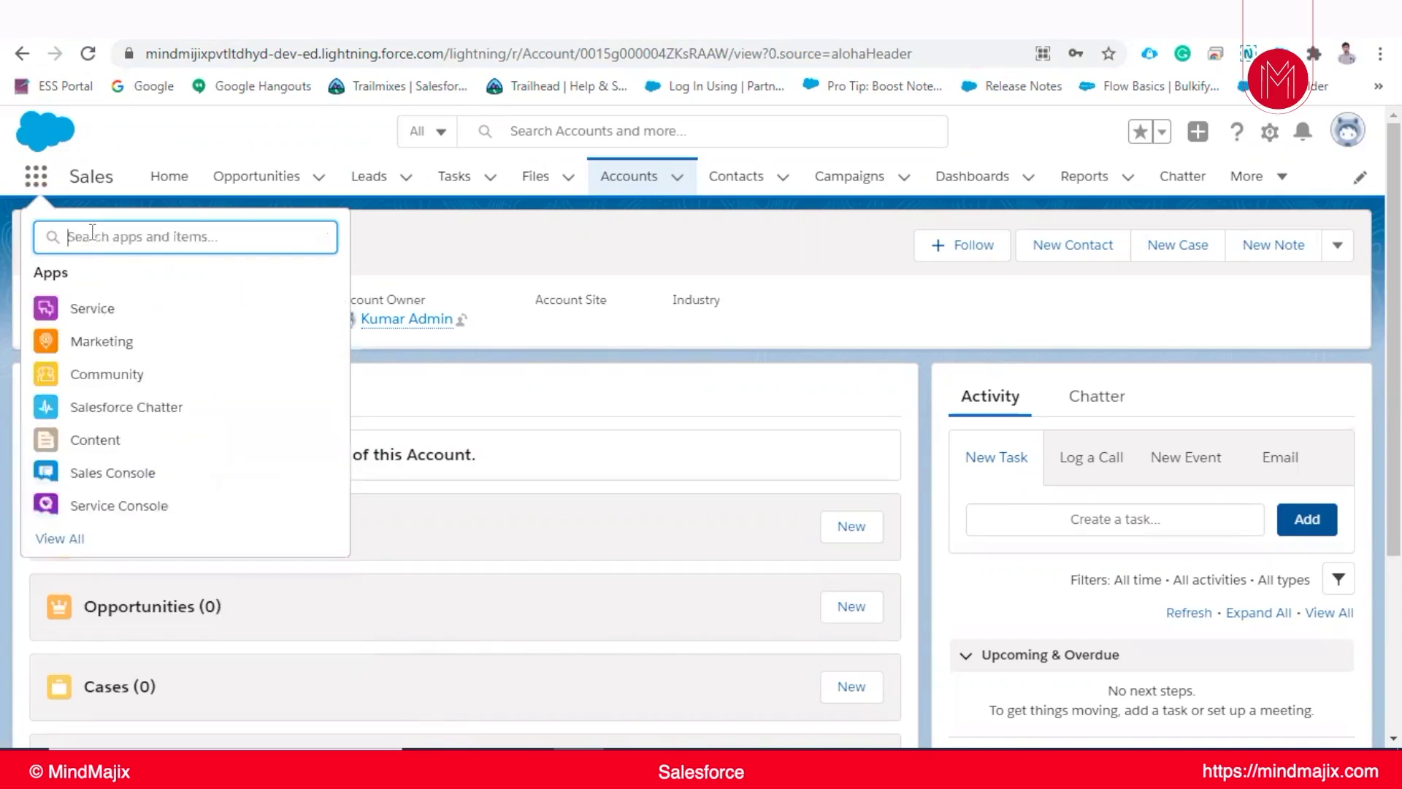
# - Search the App Launcher for "stu", open Students, and follow the Open in Salesforce Classic link
pyautogui.write('st')
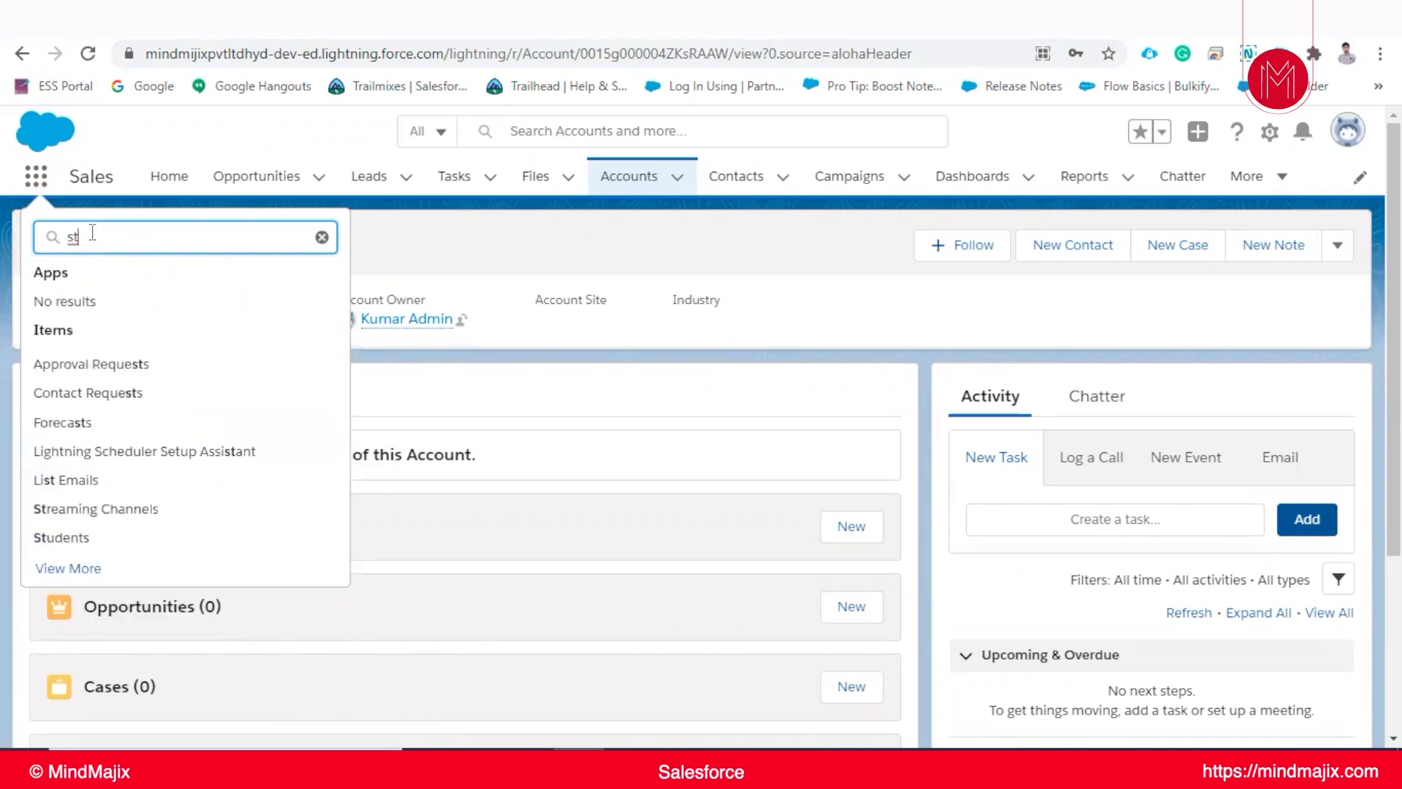
pyautogui.write('u')
pyautogui.click(82, 365)
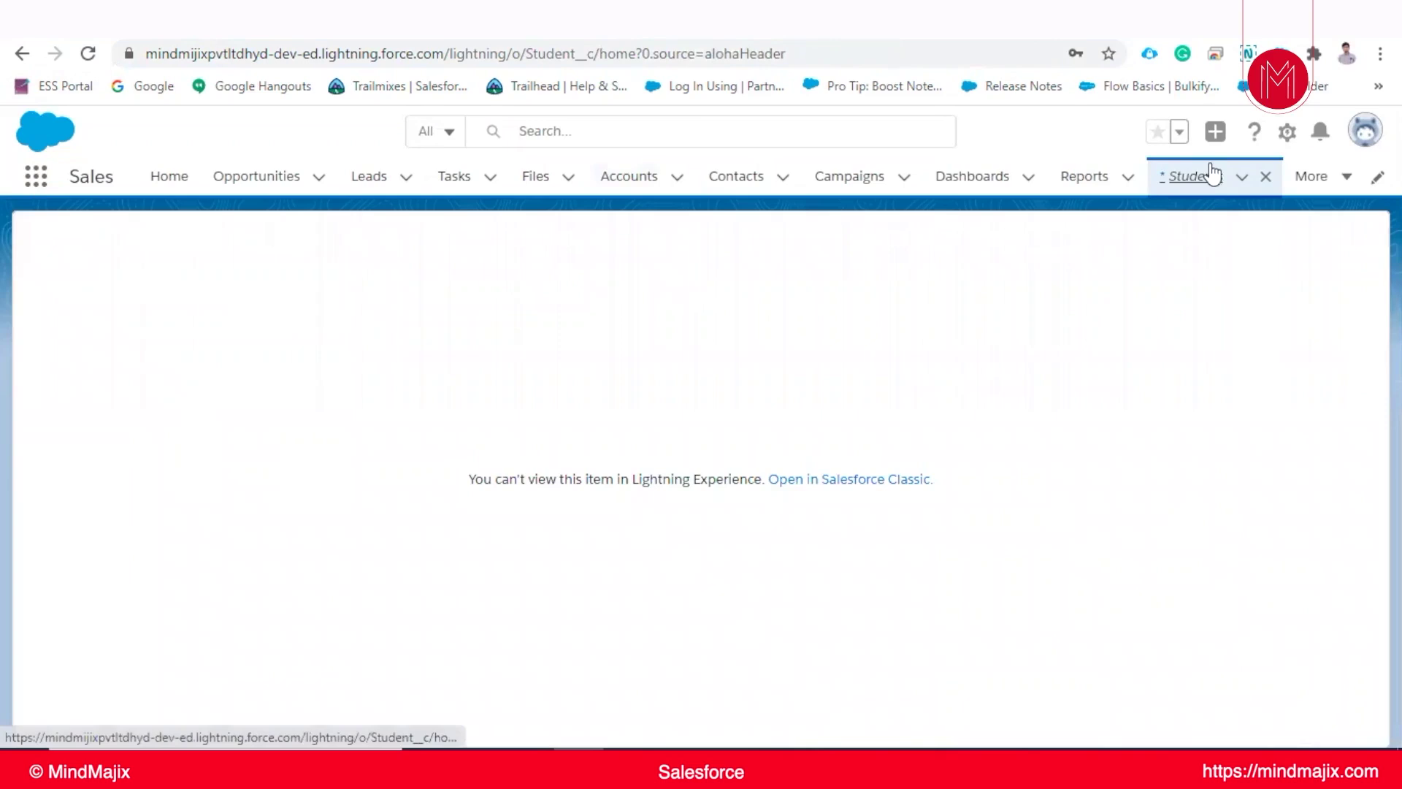
pyautogui.click(809, 481)
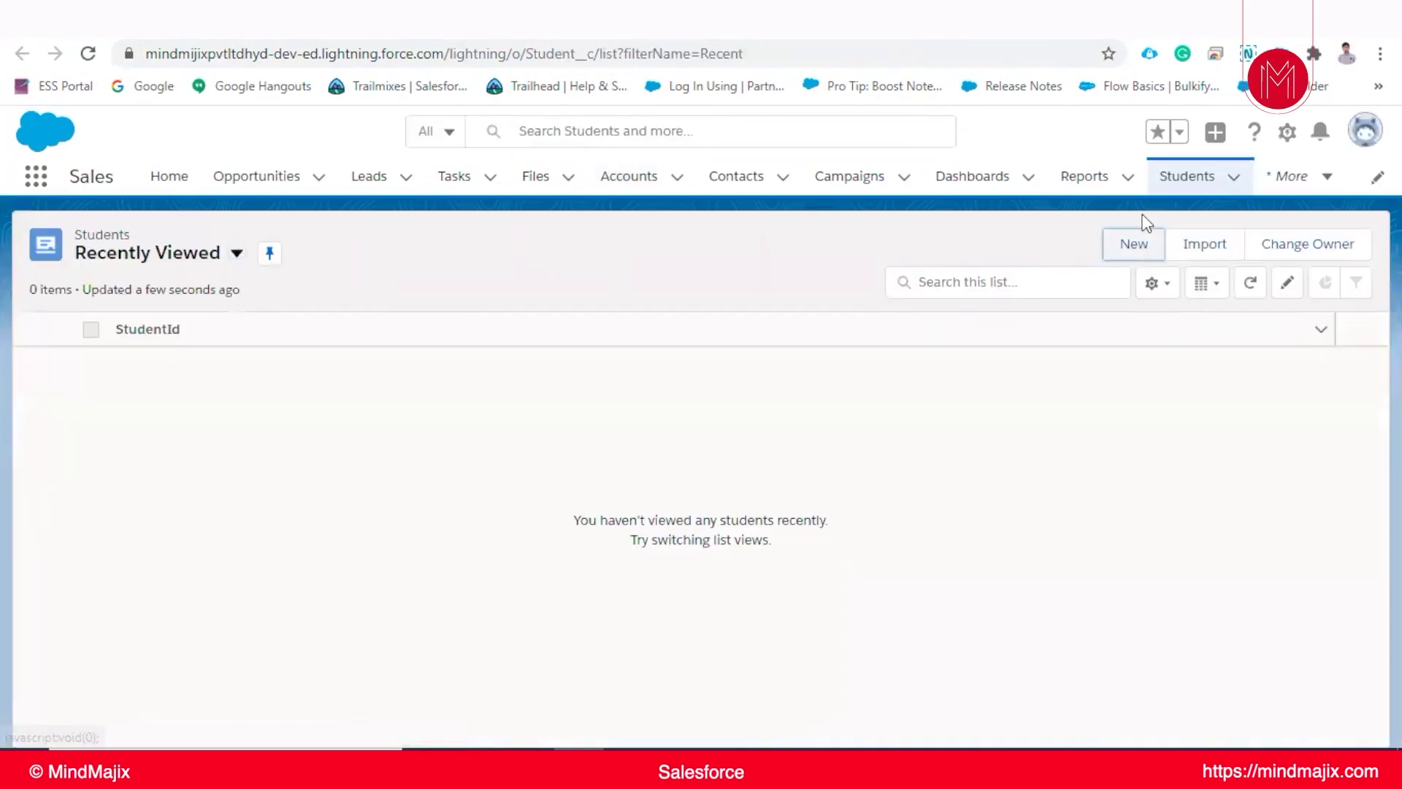
# - Create and save a new Student record, and inspect the record ID in its page address
pyautogui.click(1137, 248)
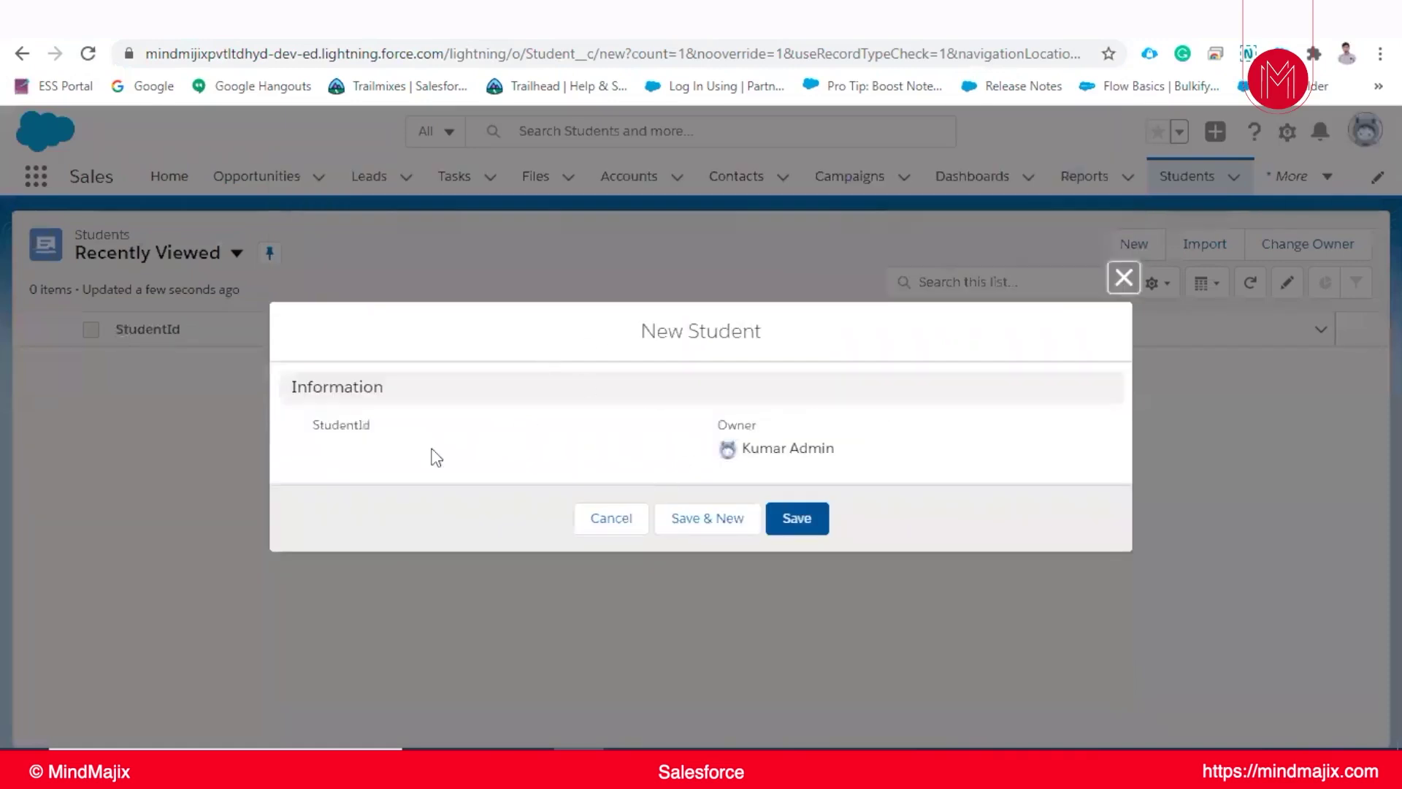
pyautogui.click(800, 520)
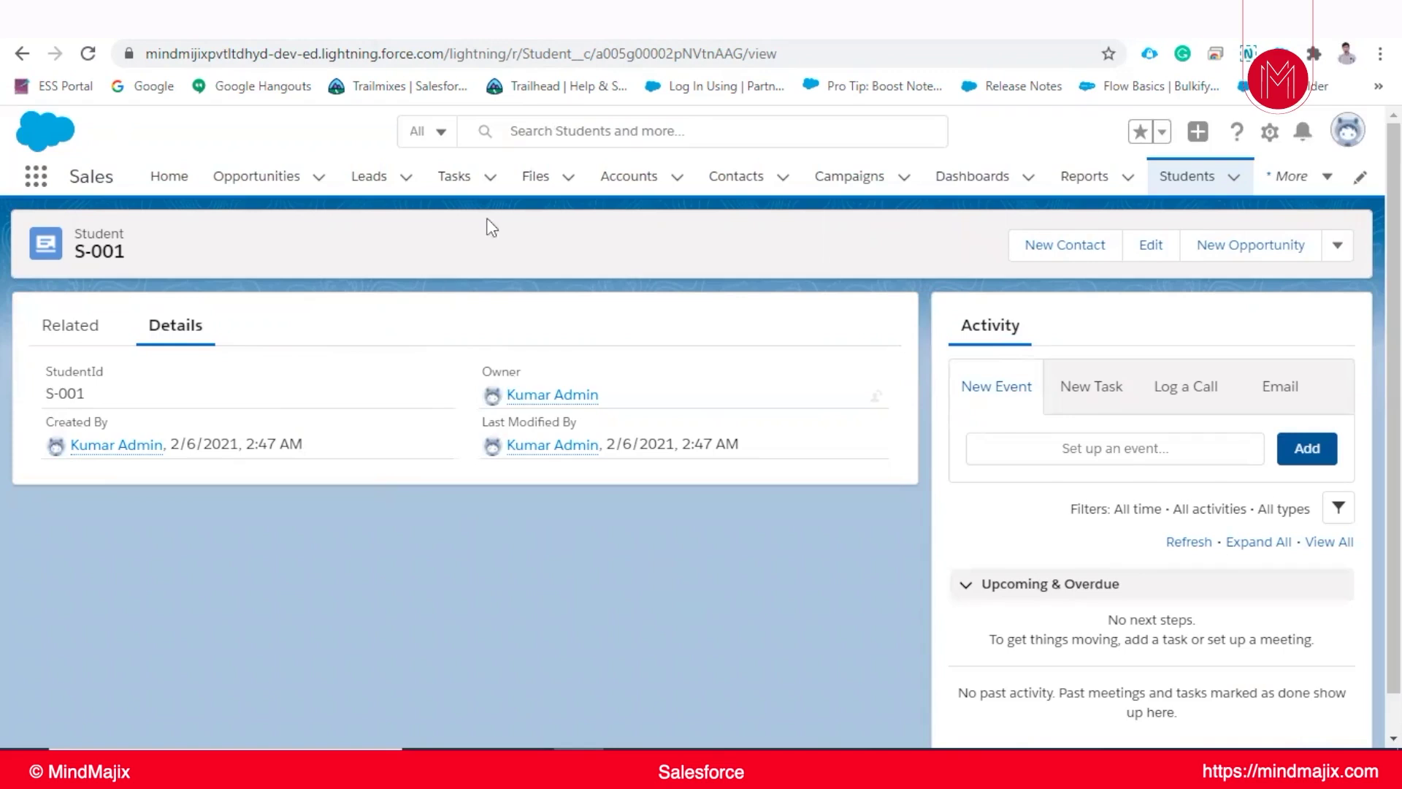
pyautogui.click(642, 57)
pyautogui.click(642, 56)
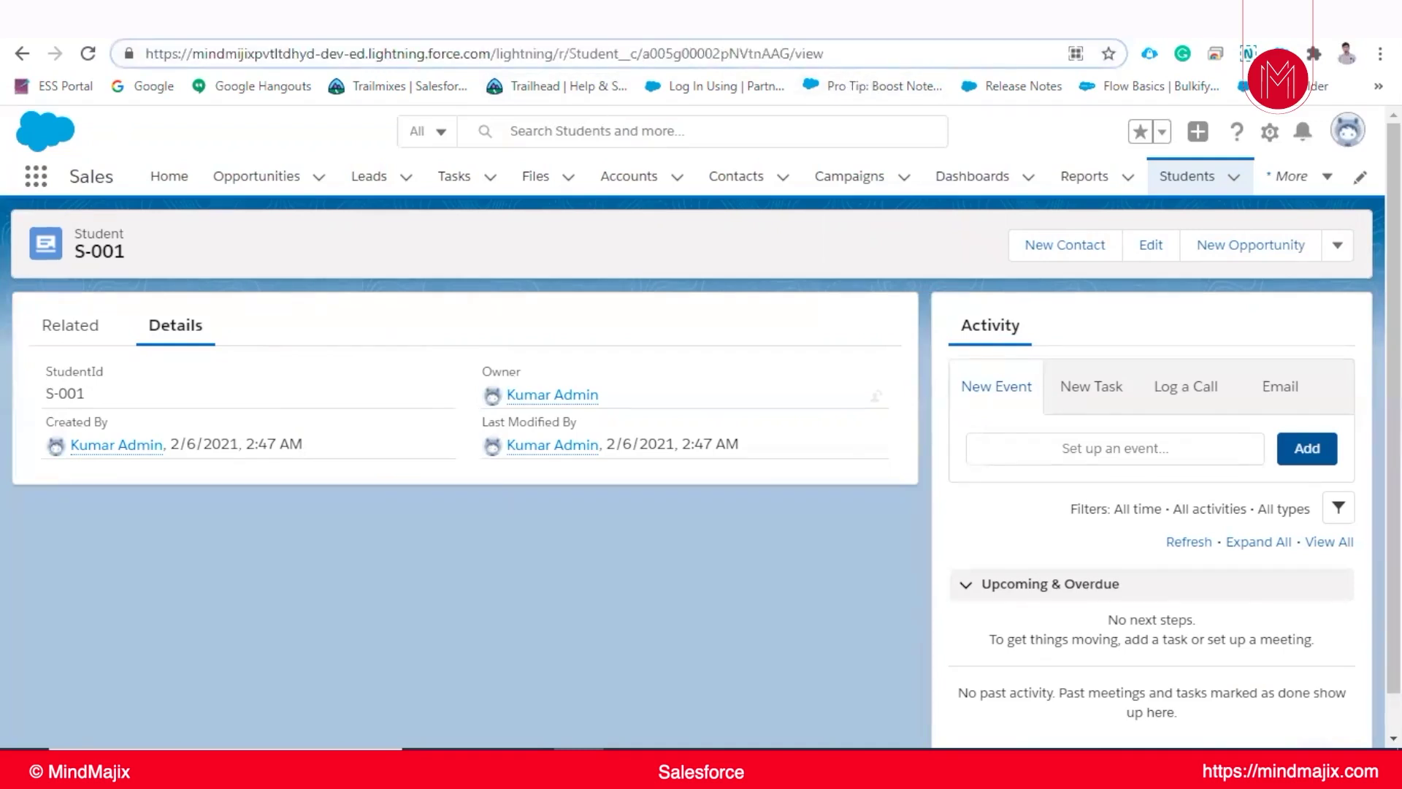
# - Switch to the Notepad++ notes and review the object IDs, the custom object use cases and the Fields section
pyautogui.click(629, 764)
pyautogui.scroll(-3, 298, 364)
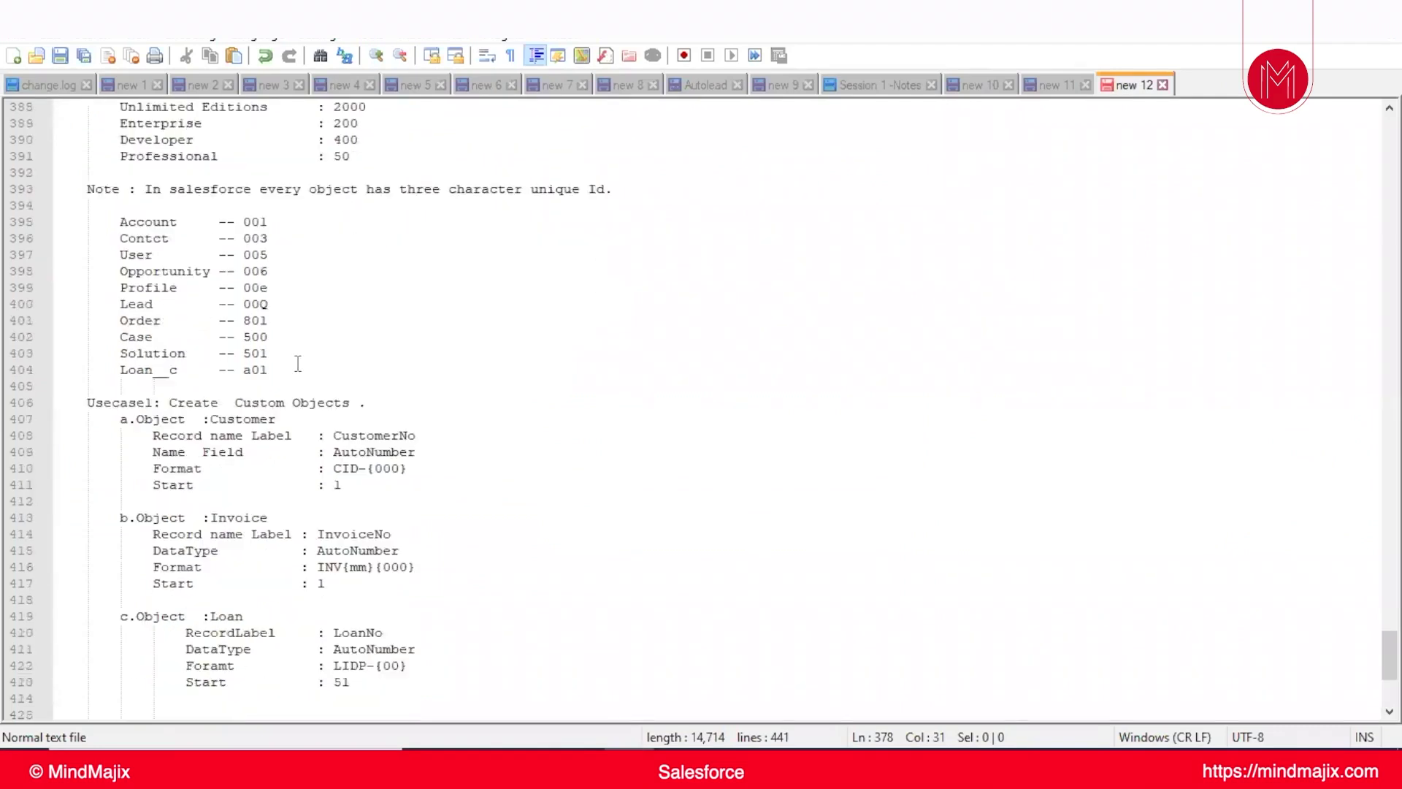
pyautogui.scroll(-5, 298, 364)
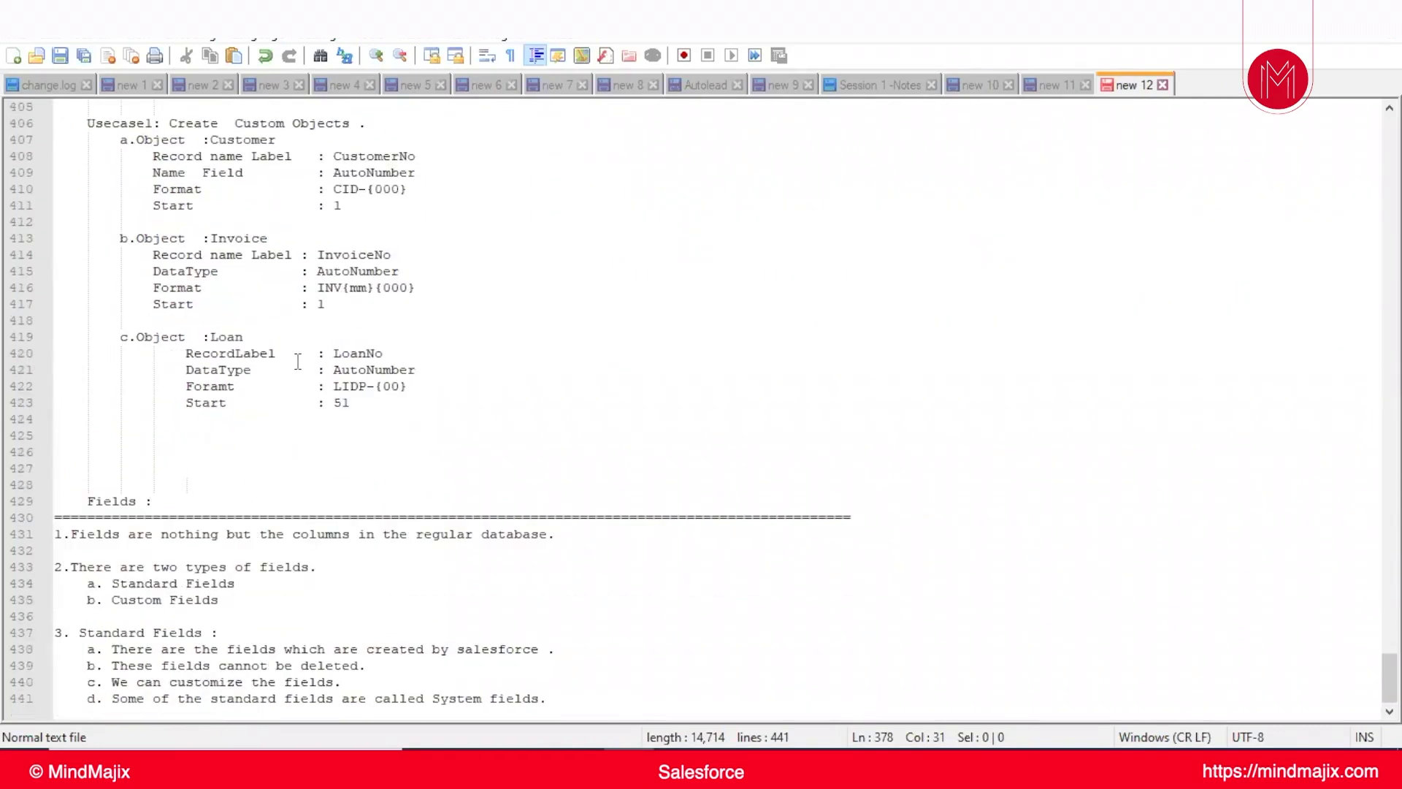
pyautogui.scroll(2, 298, 364)
pyautogui.scroll(-2, 876, 235)
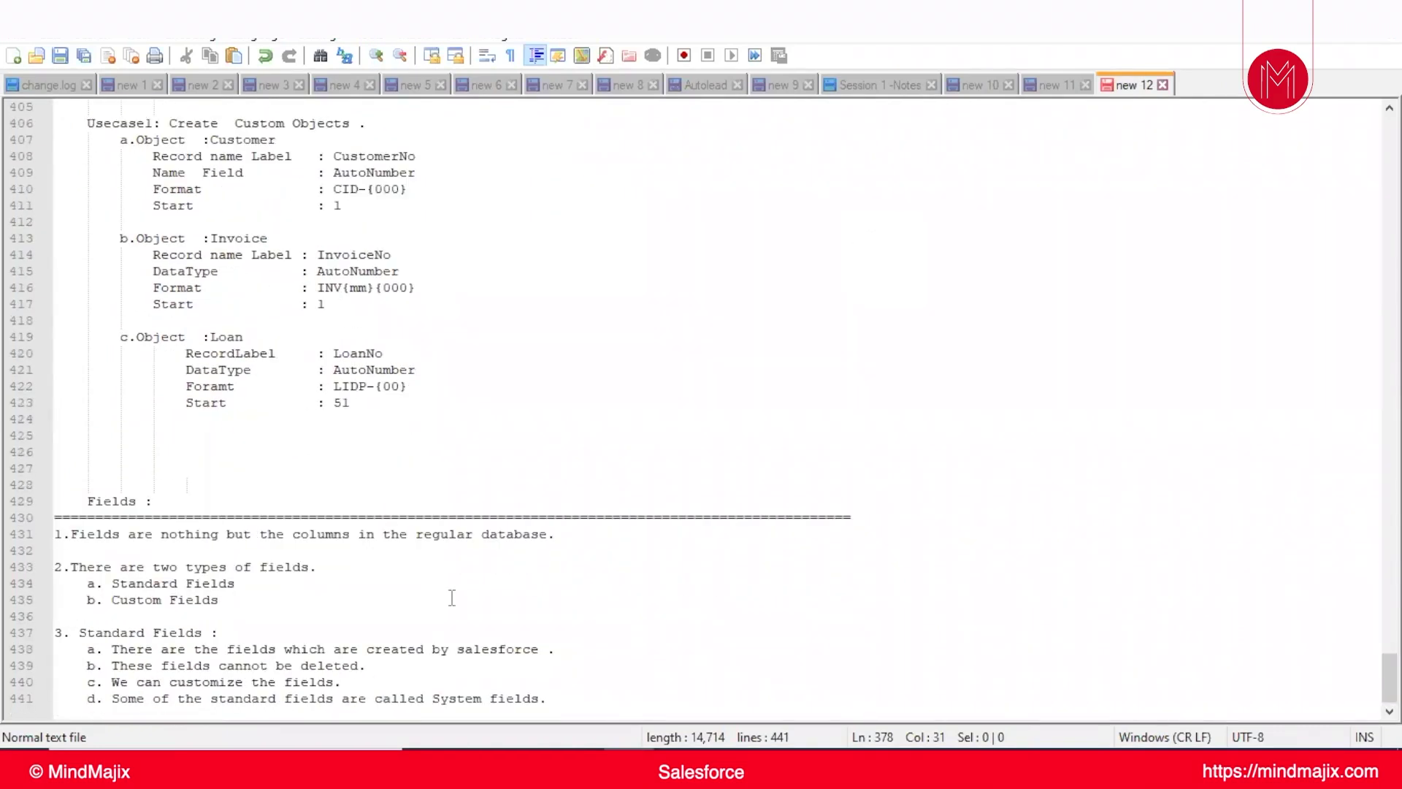